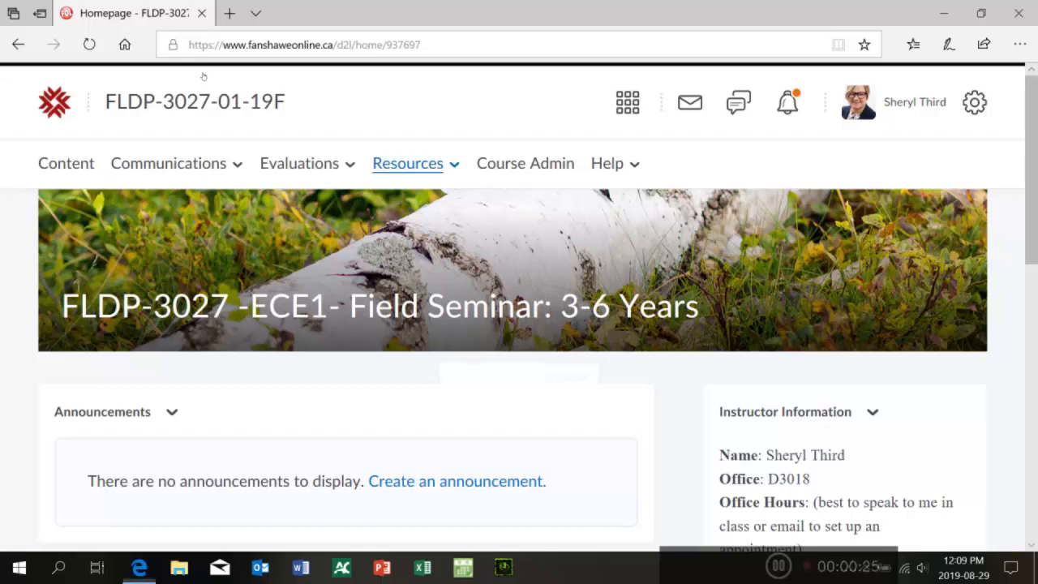
Step: Open the course's ePortfolio dashboard from the resources menu and skim its newsfeed
{"action": "left_click", "coordinate": [407, 164]}
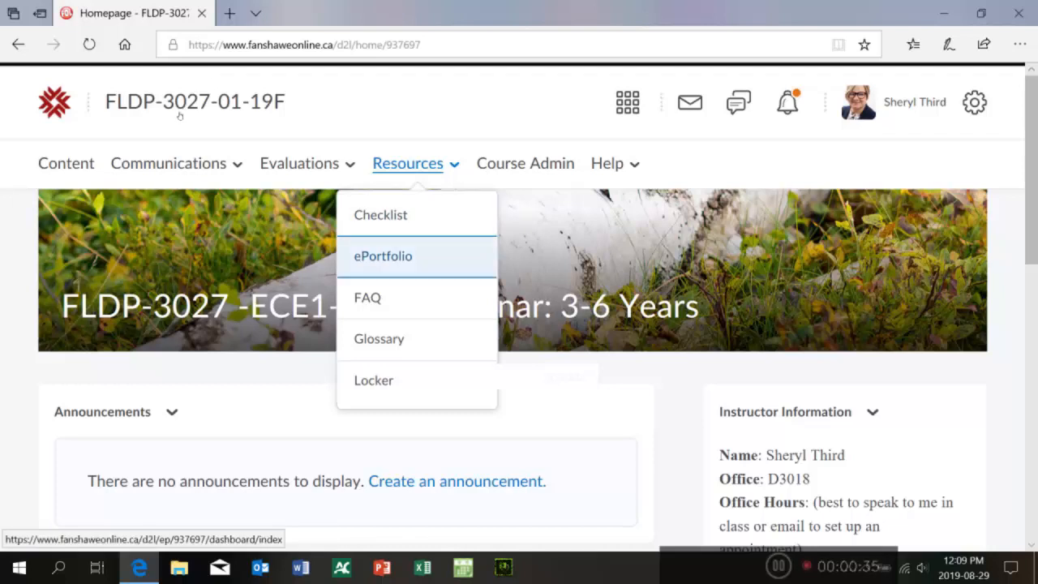
{"action": "key", "text": "Return"}
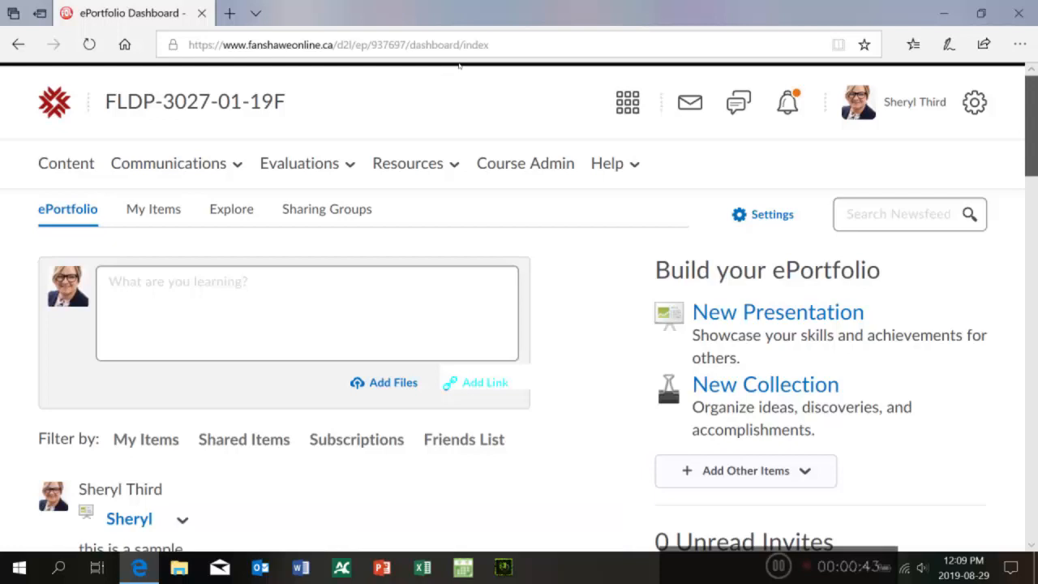
{"action": "scroll", "coordinate": [459, 67], "scroll_direction": "down", "scroll_amount": 2}
{"action": "scroll", "coordinate": [459, 70], "scroll_direction": "up", "scroll_amount": 1}
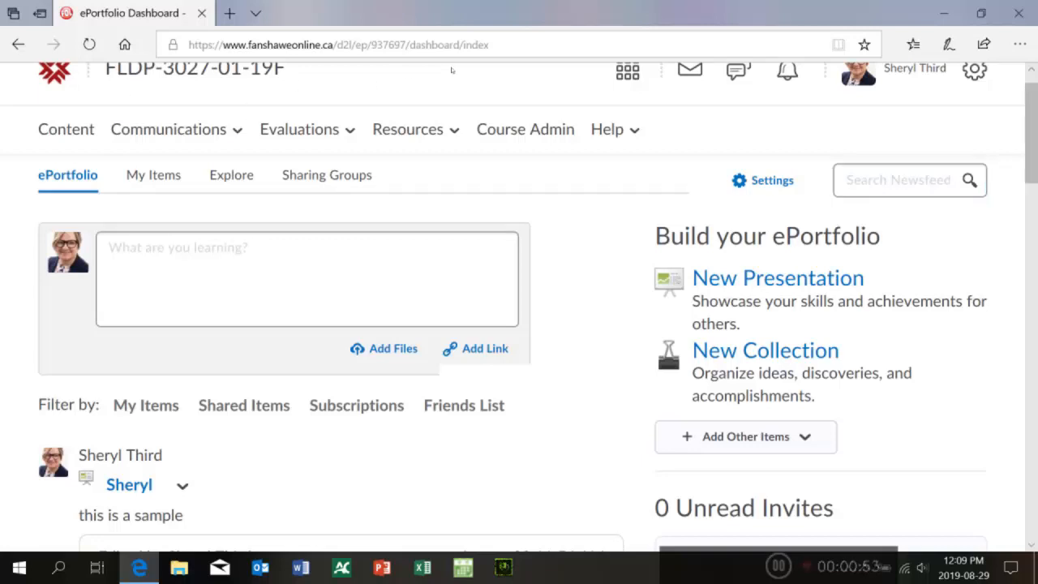
{"action": "scroll", "coordinate": [445, 73], "scroll_direction": "down", "scroll_amount": 8}
{"action": "scroll", "coordinate": [451, 114], "scroll_direction": "up", "scroll_amount": 7}
{"action": "scroll", "coordinate": [457, 65], "scroll_direction": "up", "scroll_amount": 1}
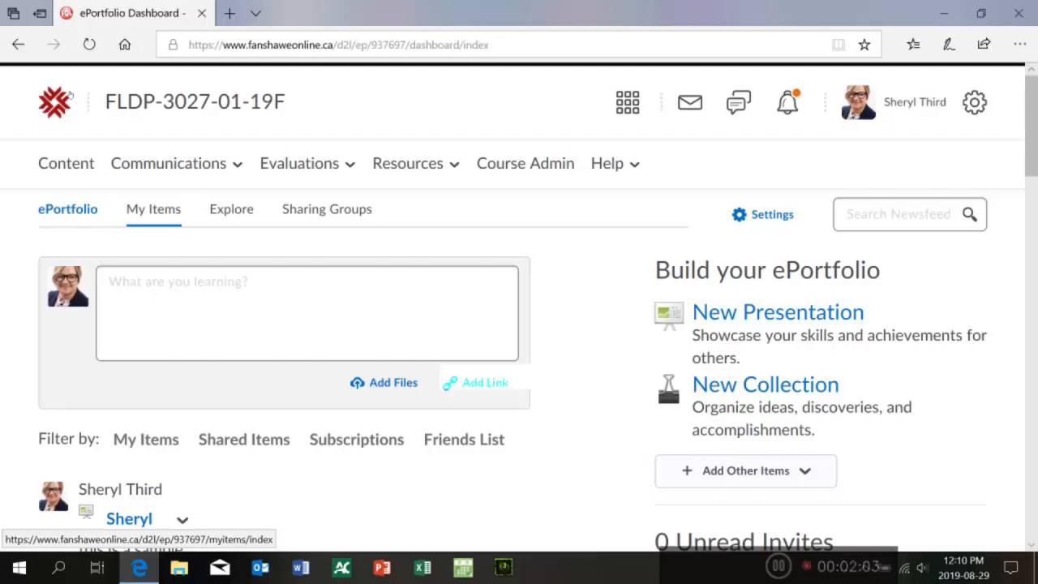
Step: Go to My Items and start adding a new File Upload artifact
{"action": "left_click", "coordinate": [153, 209]}
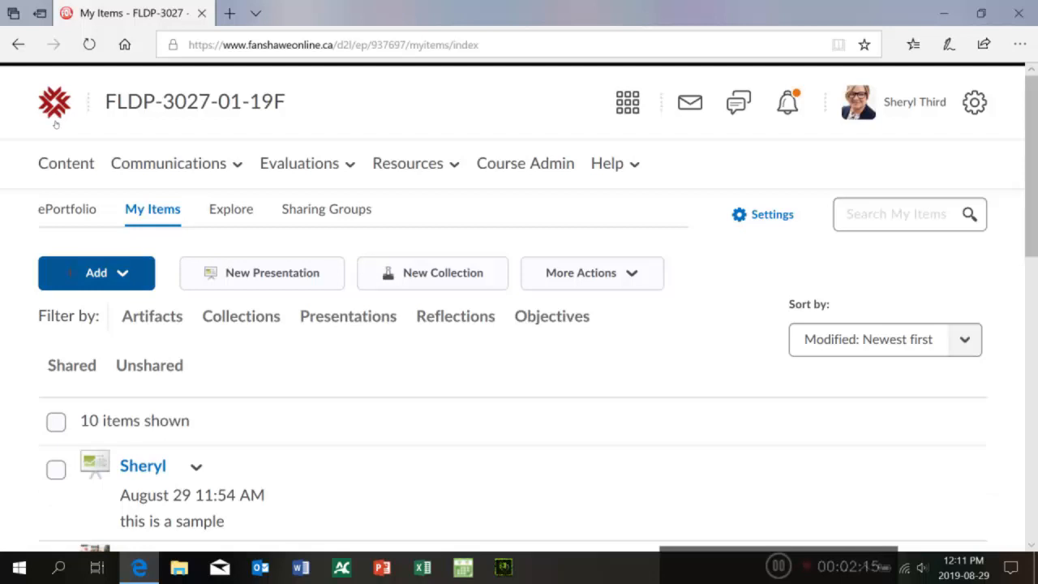
{"action": "key", "text": "Return"}
{"action": "key", "text": "Down"}
{"action": "key", "text": "Down"}
{"action": "key", "text": "Down"}
{"action": "key", "text": "Down"}
{"action": "key", "text": "Down"}
{"action": "mouse_move", "coordinate": [209, 364]}
{"action": "left_mouse_down"}
{"action": "mouse_move", "coordinate": [210, 406]}
{"action": "mouse_move", "coordinate": [209, 345]}
{"action": "left_mouse_up"}
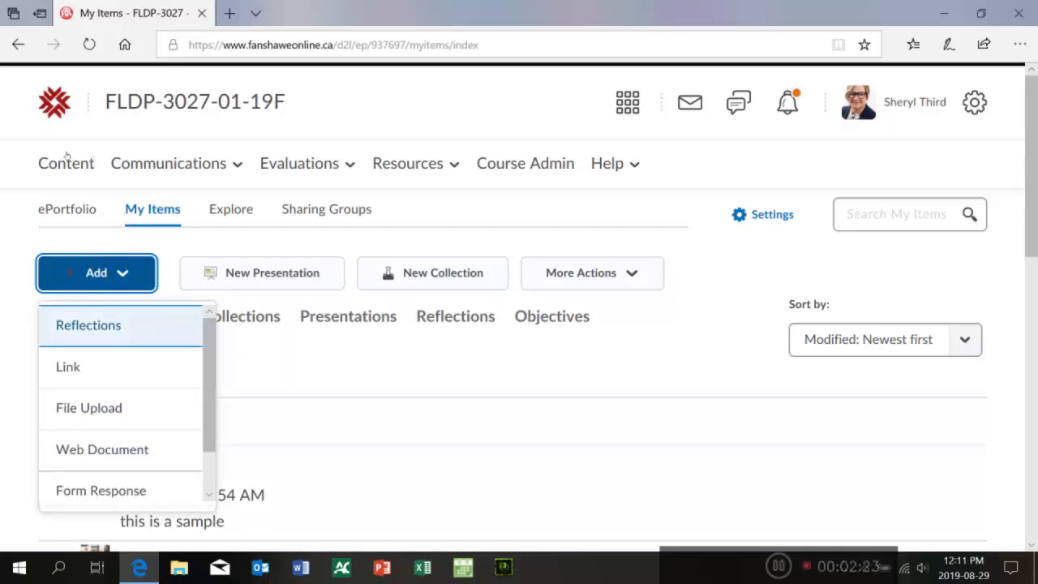
{"action": "key", "text": "Down"}
{"action": "key", "text": "Down"}
{"action": "key", "text": "Down"}
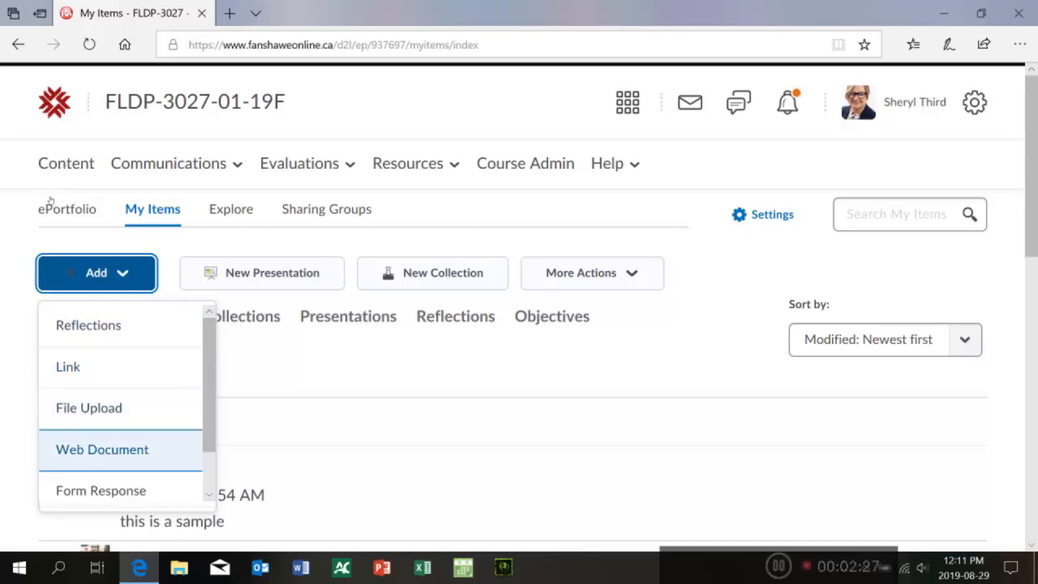
{"action": "key", "text": "Up"}
{"action": "key", "text": "Up"}
{"action": "key", "text": "Up"}
{"action": "key", "text": "Down"}
{"action": "key", "text": "Down"}
{"action": "key", "text": "Down"}
{"action": "key", "text": "Up"}
{"action": "key", "text": "Down"}
{"action": "key", "text": "Down"}
{"action": "mouse_move", "coordinate": [209, 418]}
{"action": "left_mouse_down"}
{"action": "mouse_move", "coordinate": [209, 439]}
{"action": "mouse_move", "coordinate": [210, 401]}
{"action": "mouse_move", "coordinate": [209, 438]}
{"action": "mouse_move", "coordinate": [209, 421]}
{"action": "left_mouse_up"}
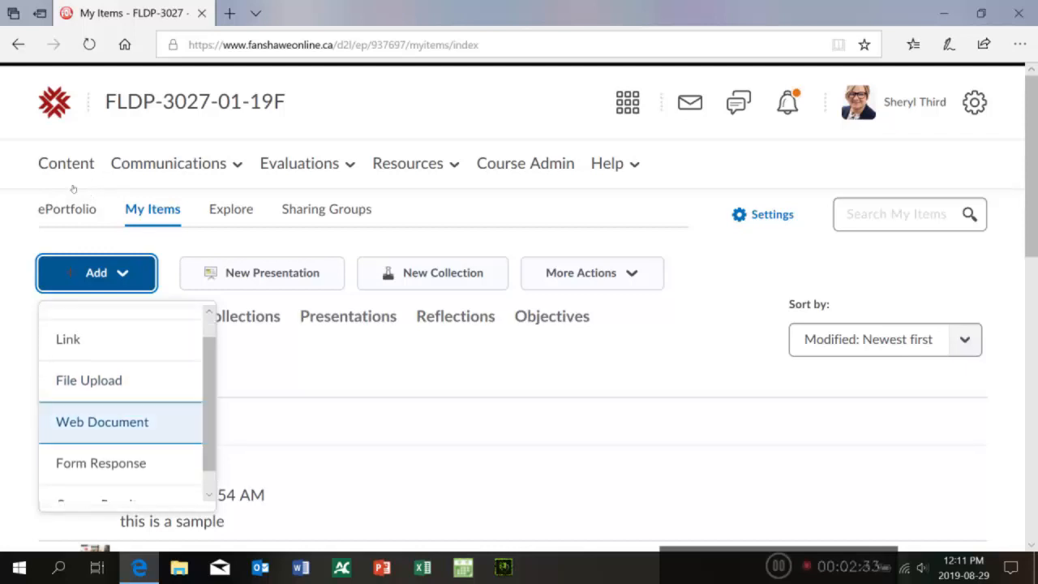
{"action": "key", "text": "Return"}
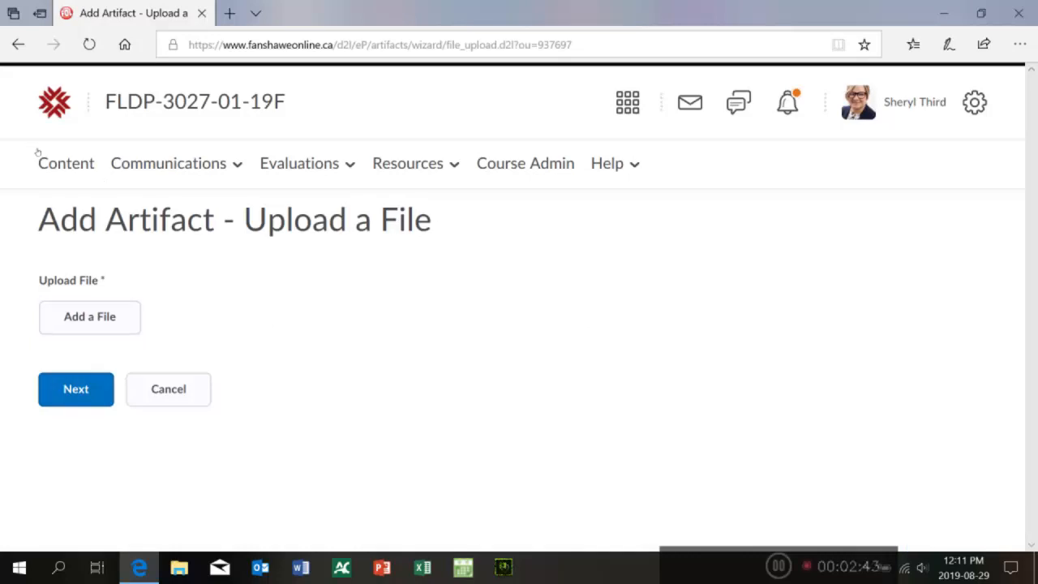
Step: Upload the desktop file FLDP 3027 intro video as the artifact's file
{"action": "left_click", "coordinate": [89, 316]}
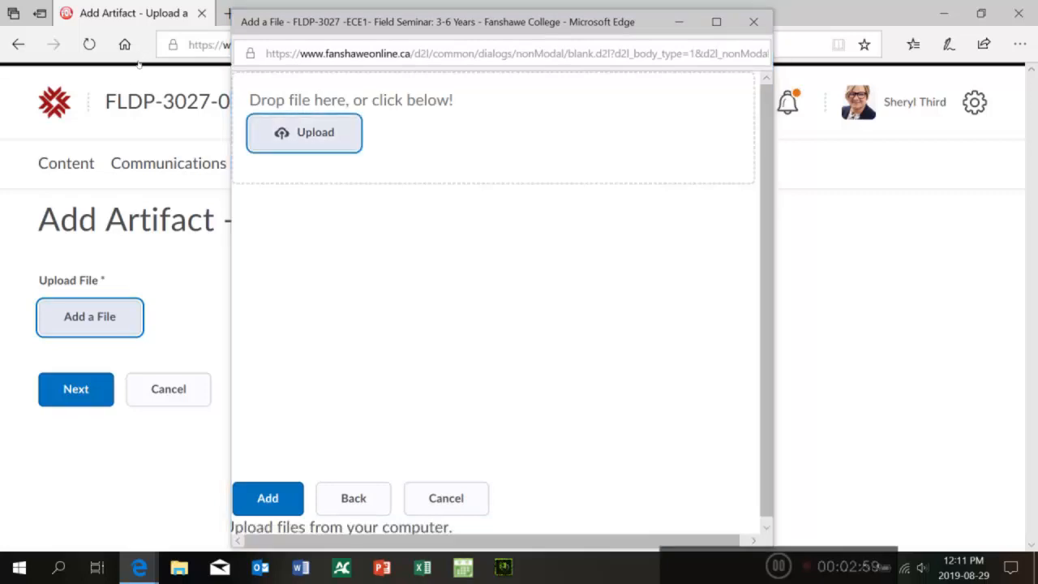
{"action": "left_click", "coordinate": [262, 130]}
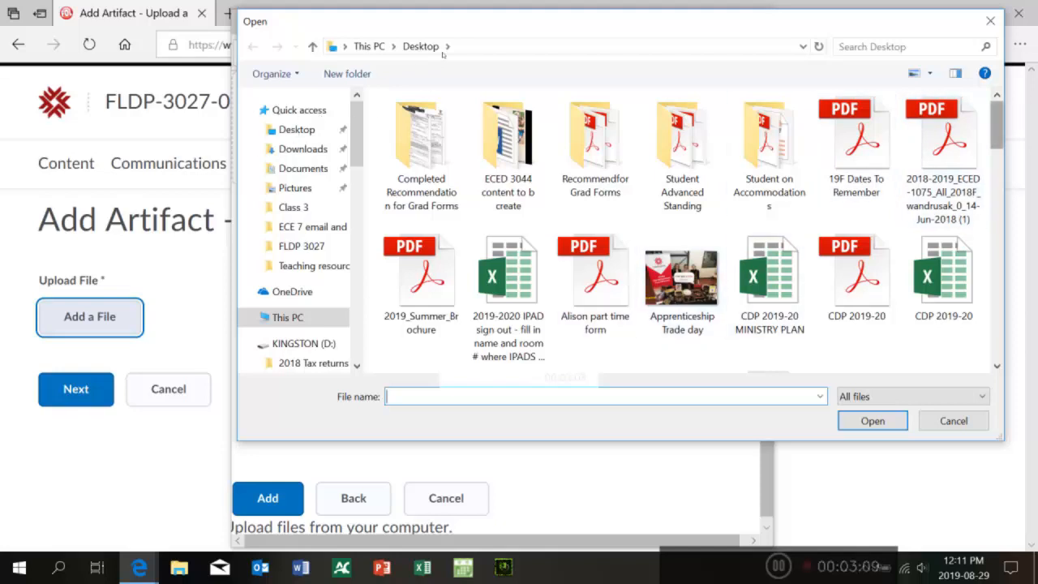
{"action": "scroll", "coordinate": [445, 74], "scroll_direction": "down", "scroll_amount": 3}
{"action": "scroll", "coordinate": [445, 73], "scroll_direction": "down", "scroll_amount": 2}
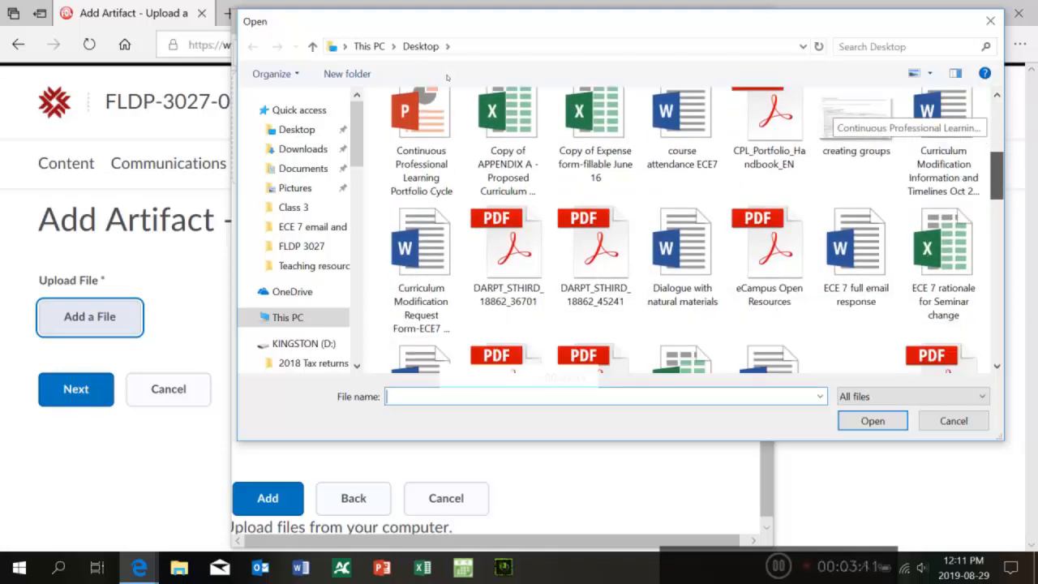
{"action": "scroll", "coordinate": [446, 77], "scroll_direction": "down", "scroll_amount": 2}
{"action": "scroll", "coordinate": [450, 93], "scroll_direction": "down", "scroll_amount": 3}
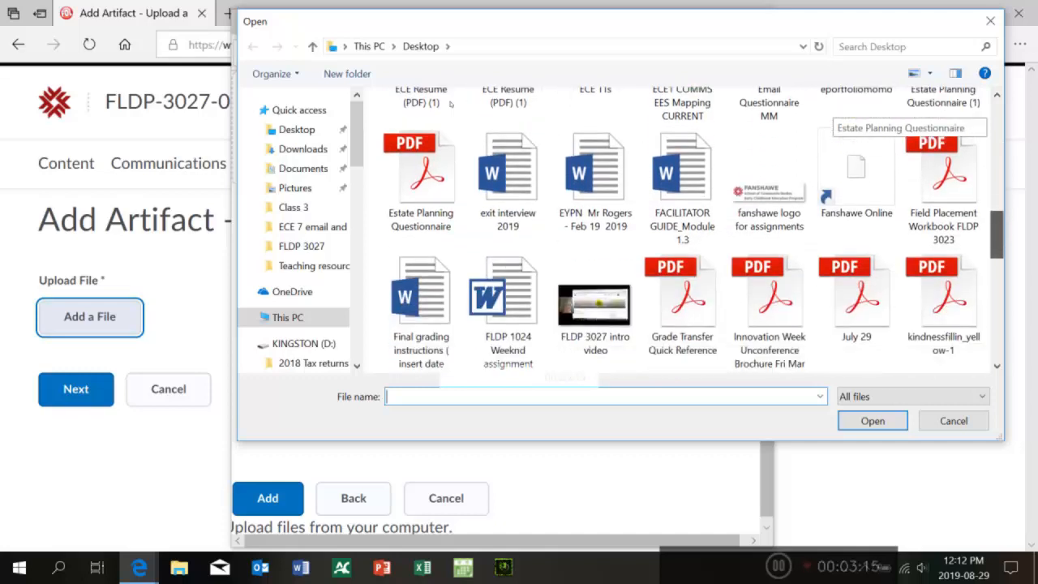
{"action": "scroll", "coordinate": [450, 103], "scroll_direction": "down", "scroll_amount": 1}
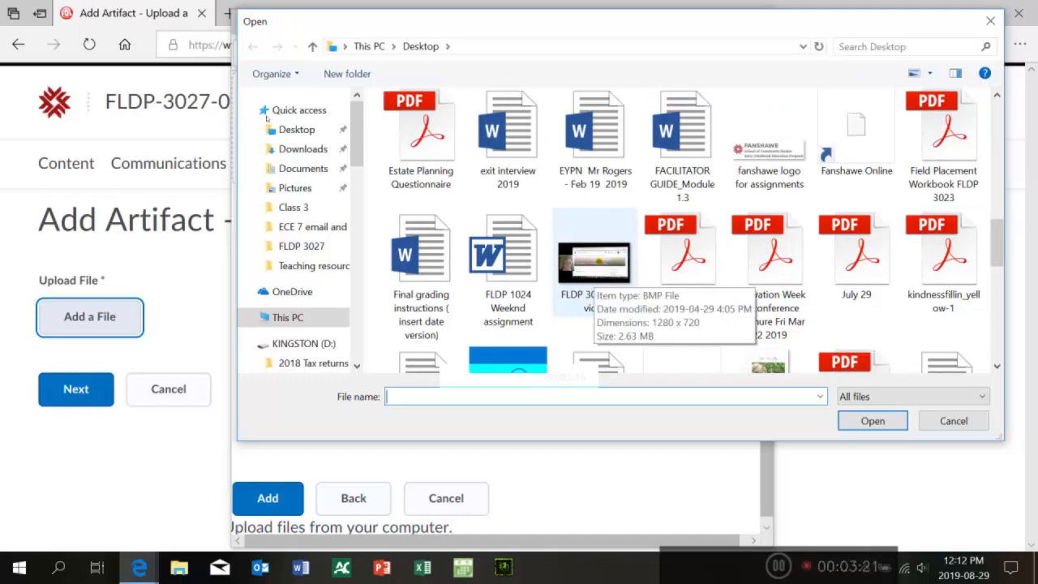
{"action": "left_click", "coordinate": [593, 261]}
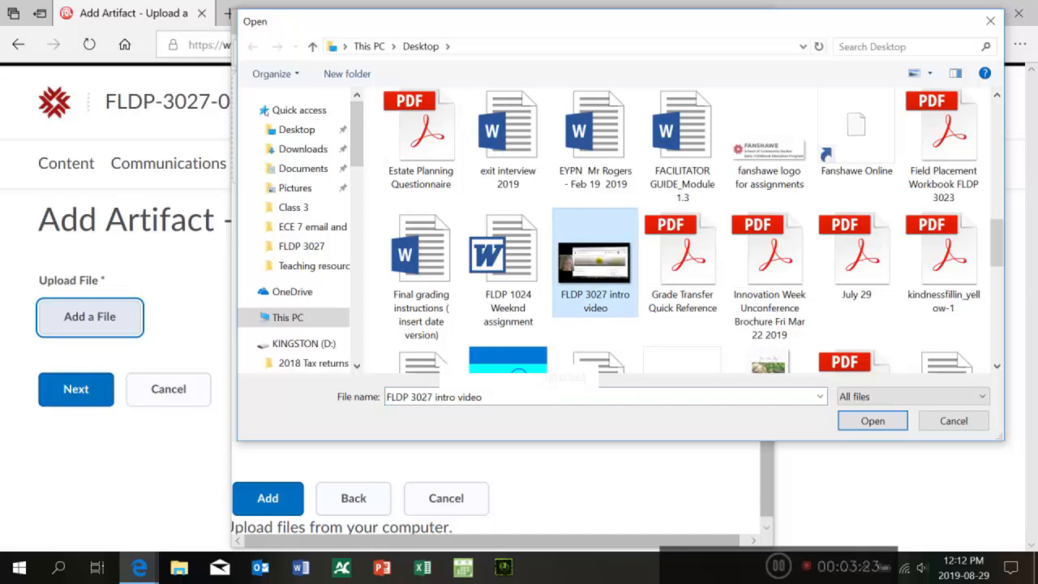
{"action": "key", "text": "Return"}
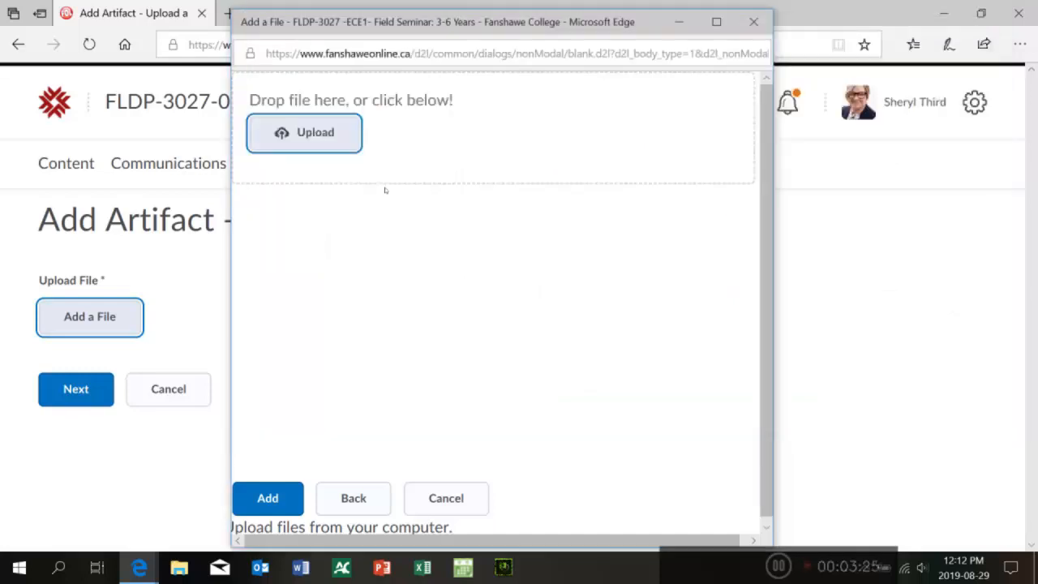
{"action": "left_click", "coordinate": [267, 498]}
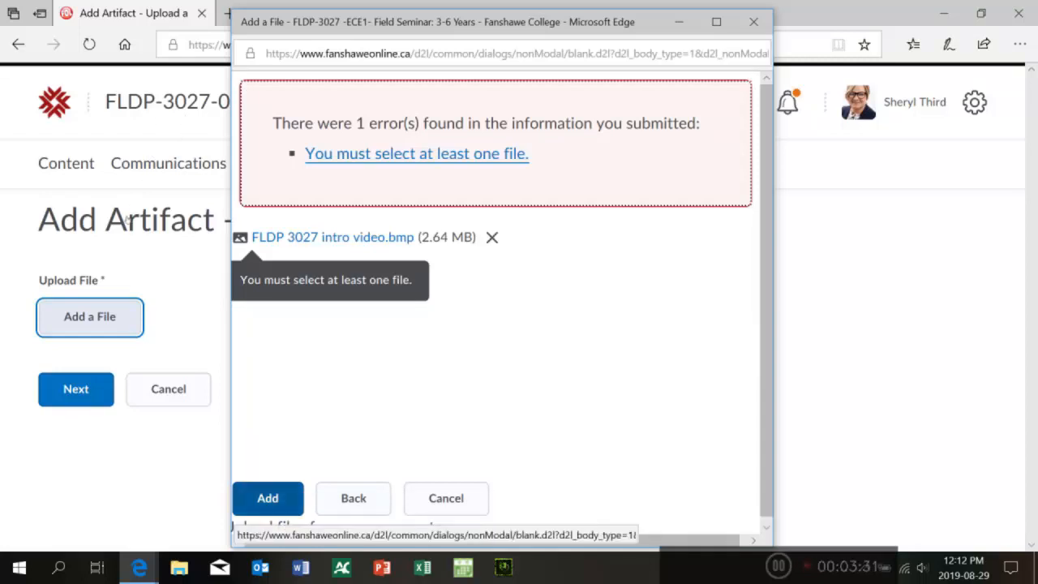
{"action": "left_click", "coordinate": [274, 497]}
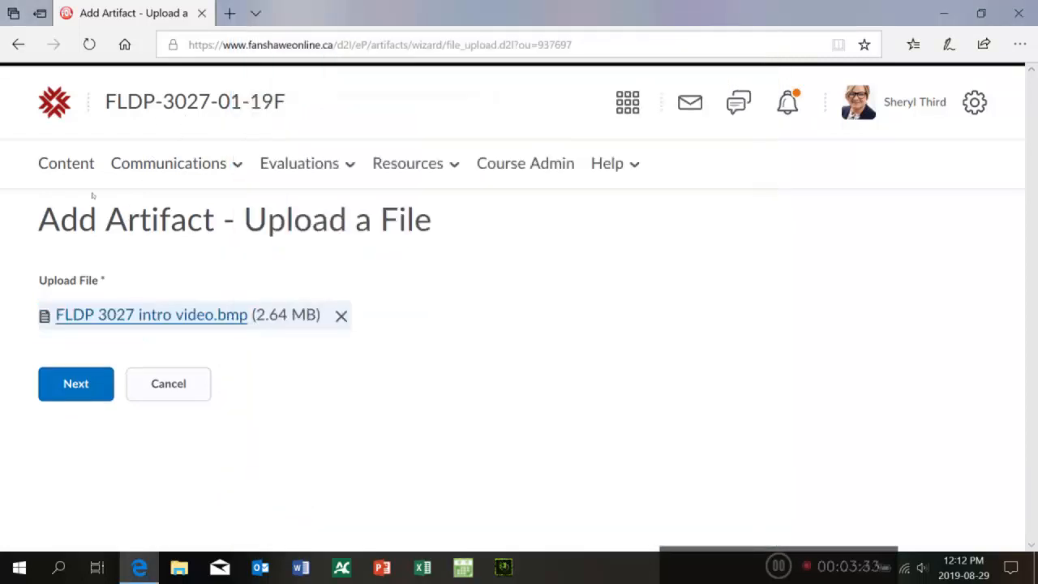
Step: Proceed to the artifact details, save it, and save and close the artifact's edit page
{"action": "key", "text": "Return"}
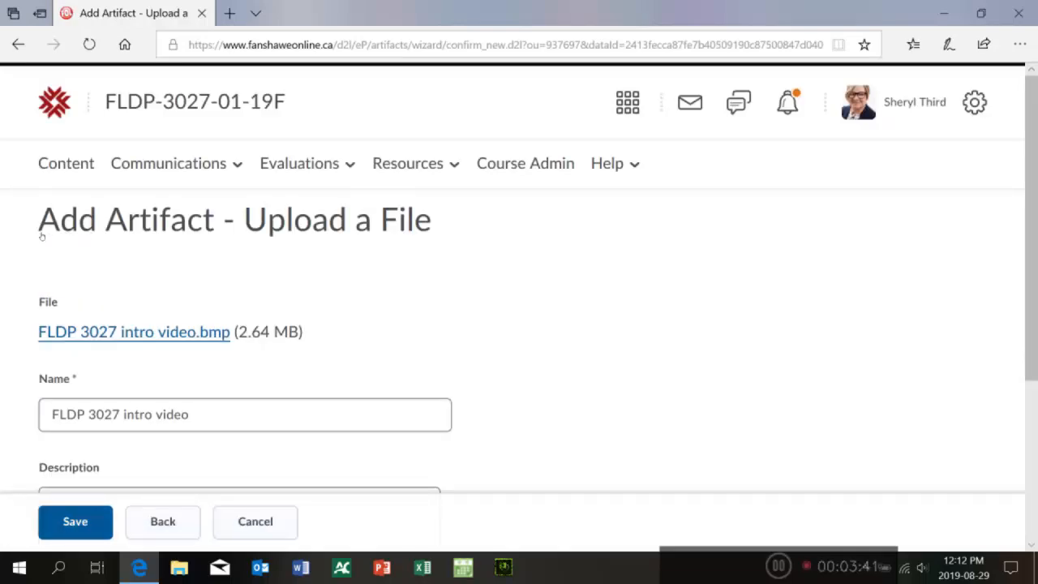
{"action": "key", "text": "Return"}
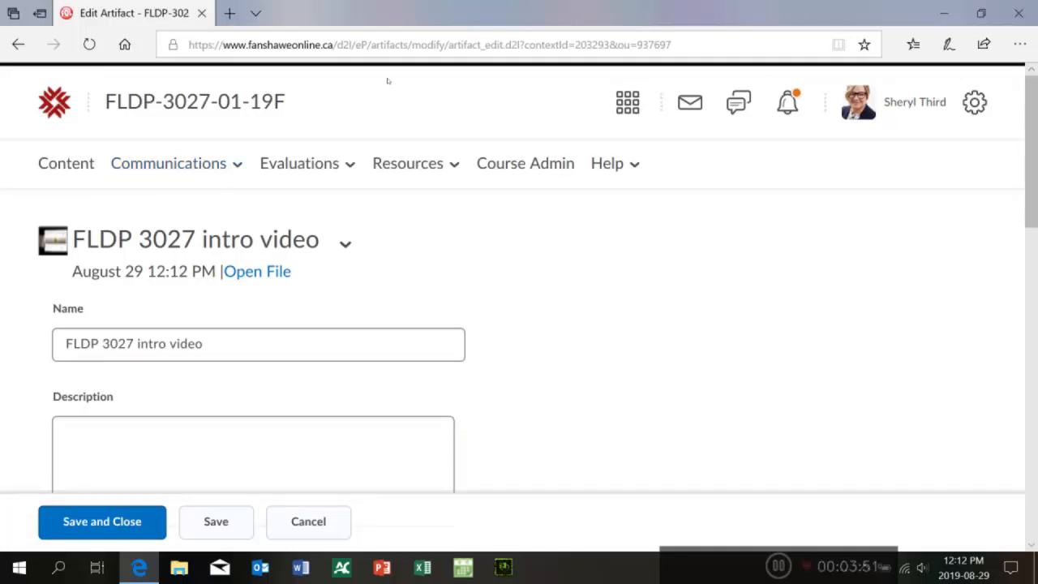
{"action": "scroll", "coordinate": [461, 95], "scroll_direction": "down", "scroll_amount": 10}
{"action": "scroll", "coordinate": [461, 151], "scroll_direction": "down", "scroll_amount": 3}
{"action": "left_click", "coordinate": [103, 522]}
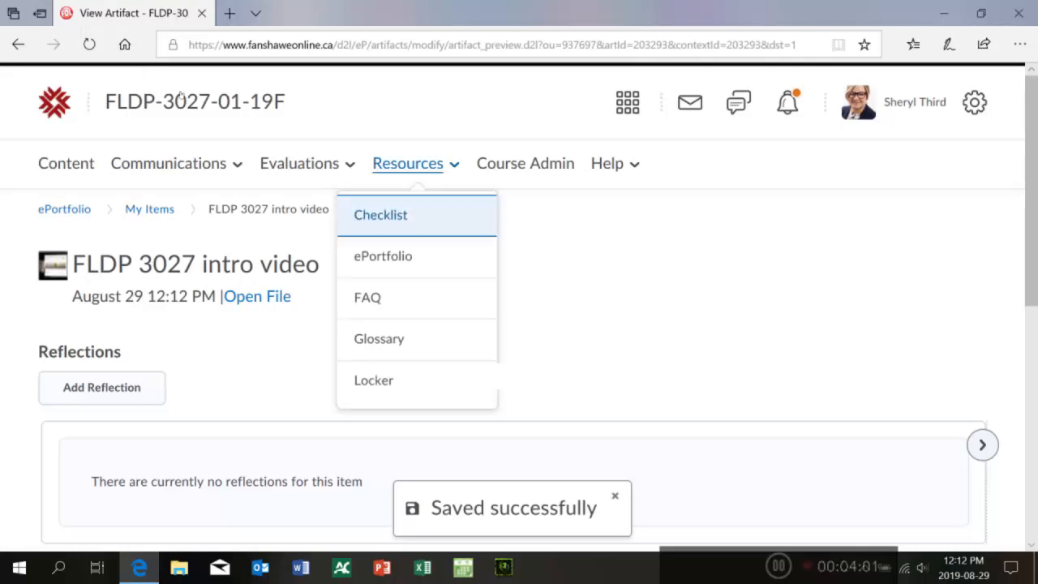
Step: Return to the ePortfolio dashboard and check the newsfeed entry for the uploaded video
{"action": "left_click", "coordinate": [396, 255]}
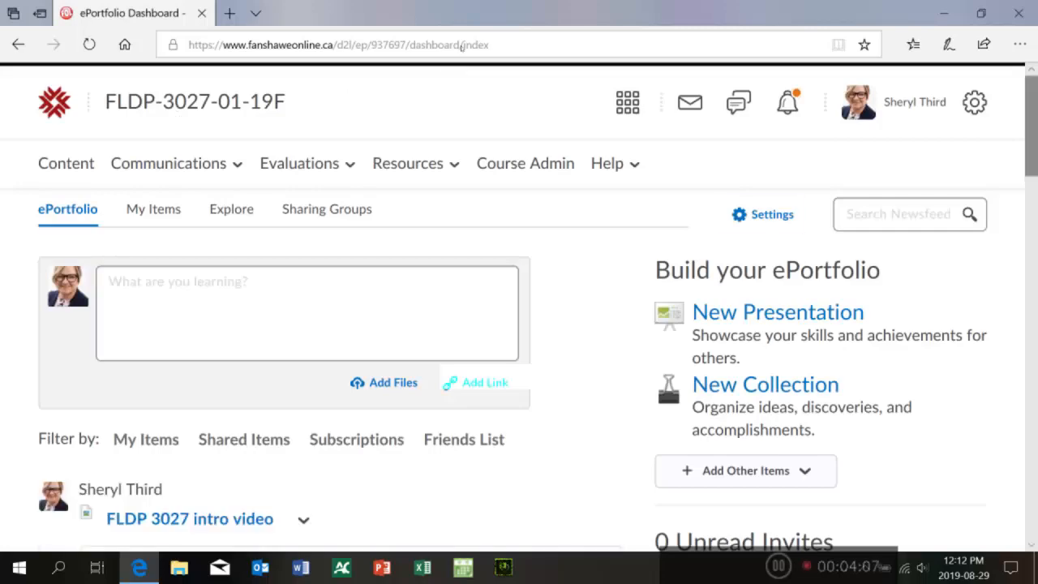
{"action": "scroll", "coordinate": [175, 182], "scroll_direction": "down", "scroll_amount": 2}
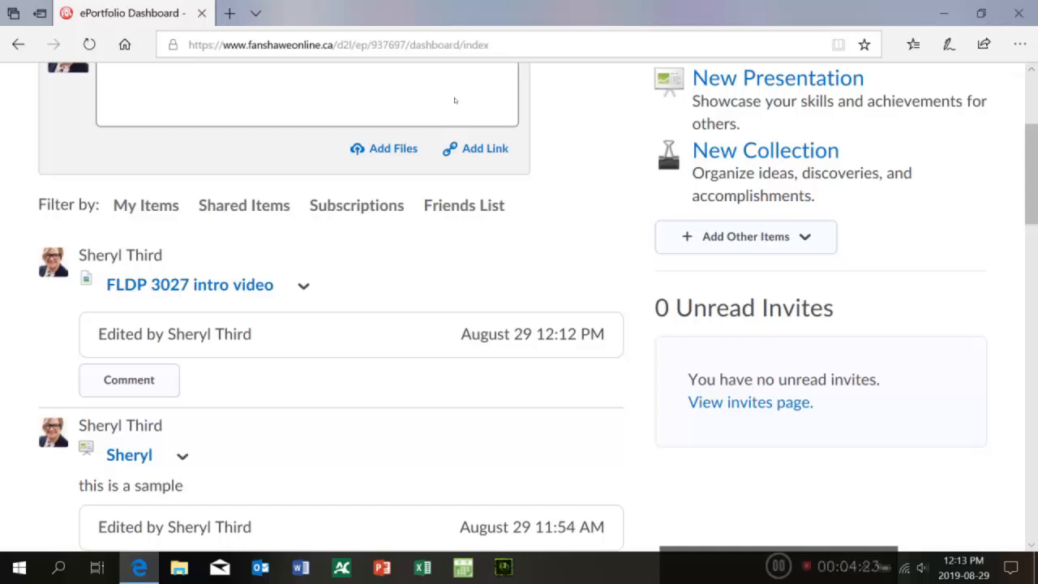
{"action": "scroll", "coordinate": [456, 95], "scroll_direction": "up", "scroll_amount": 3}
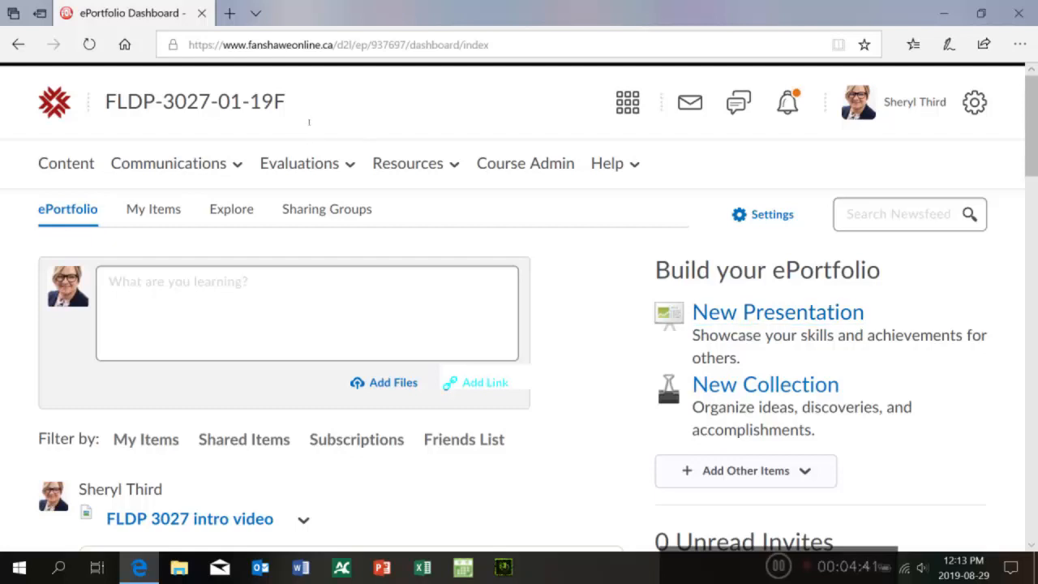
Step: Start a new presentation and enter the user's first and middle name as its name
{"action": "left_click", "coordinate": [776, 313]}
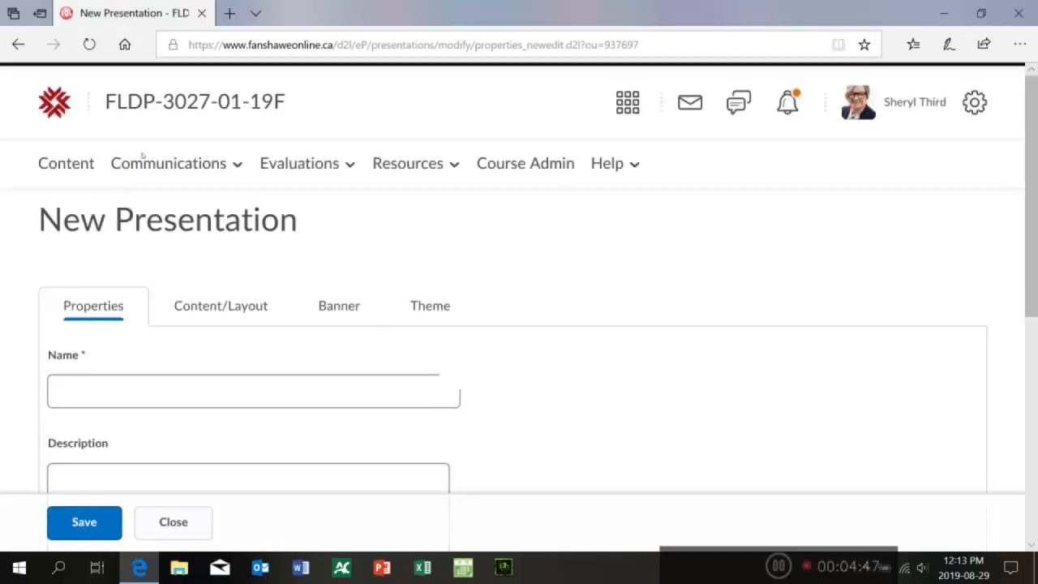
{"action": "scroll", "coordinate": [459, 86], "scroll_direction": "down", "scroll_amount": 3}
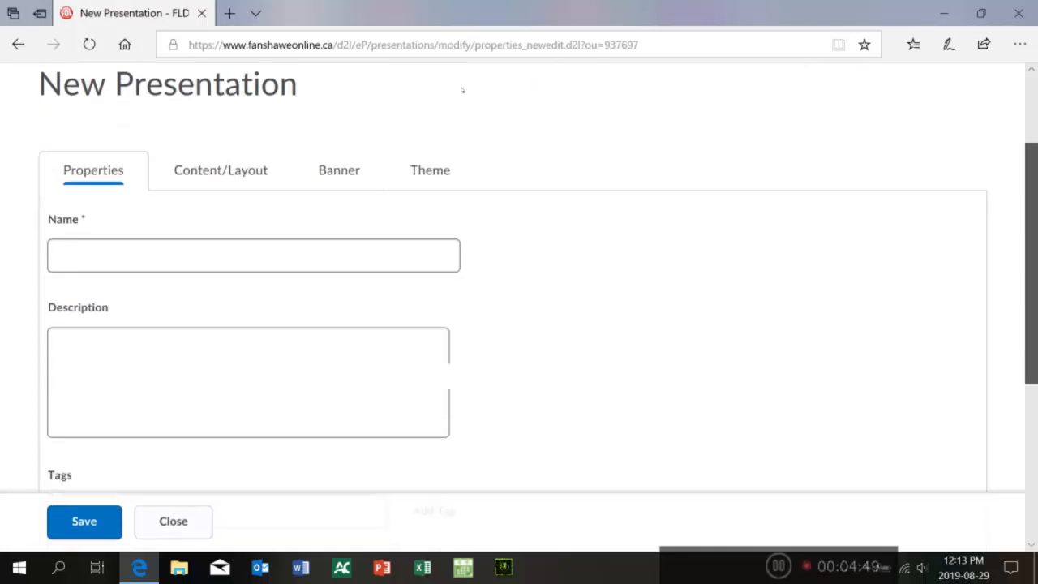
{"action": "left_click", "coordinate": [181, 196]}
{"action": "type", "text": "Sheryl "}
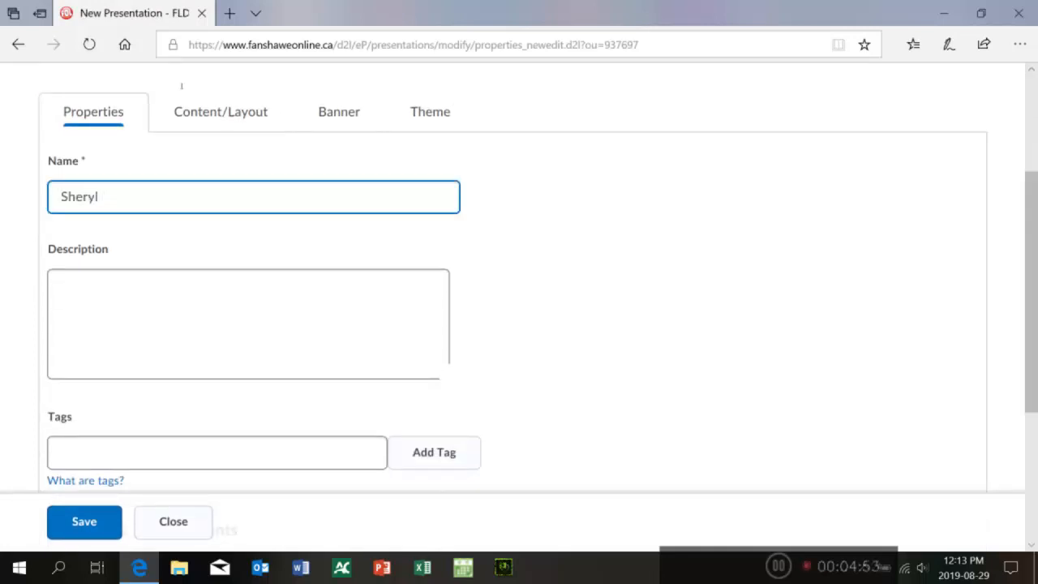
{"action": "type", "text": "Ann"}
{"action": "key", "text": "Tab"}
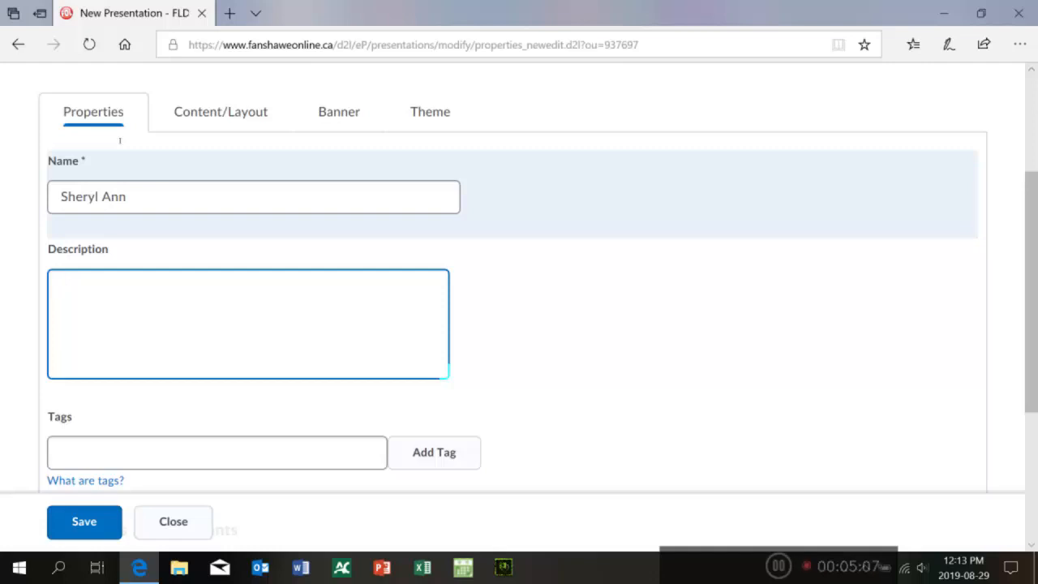
Step: Set the presentation's description to This is a sample and save the presentation
{"action": "type", "text": "This is a sample"}
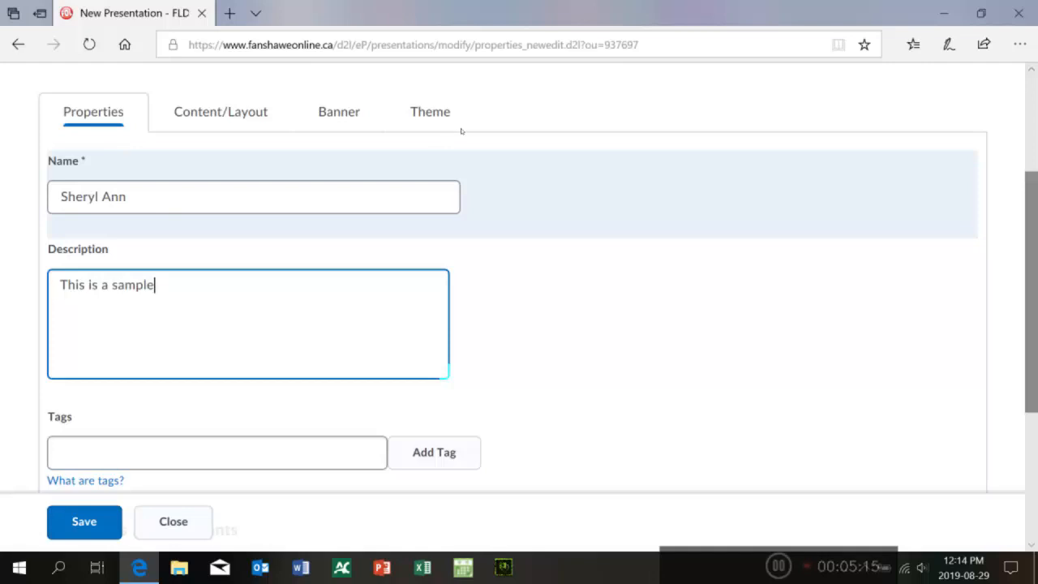
{"action": "scroll", "coordinate": [458, 146], "scroll_direction": "down", "scroll_amount": 2}
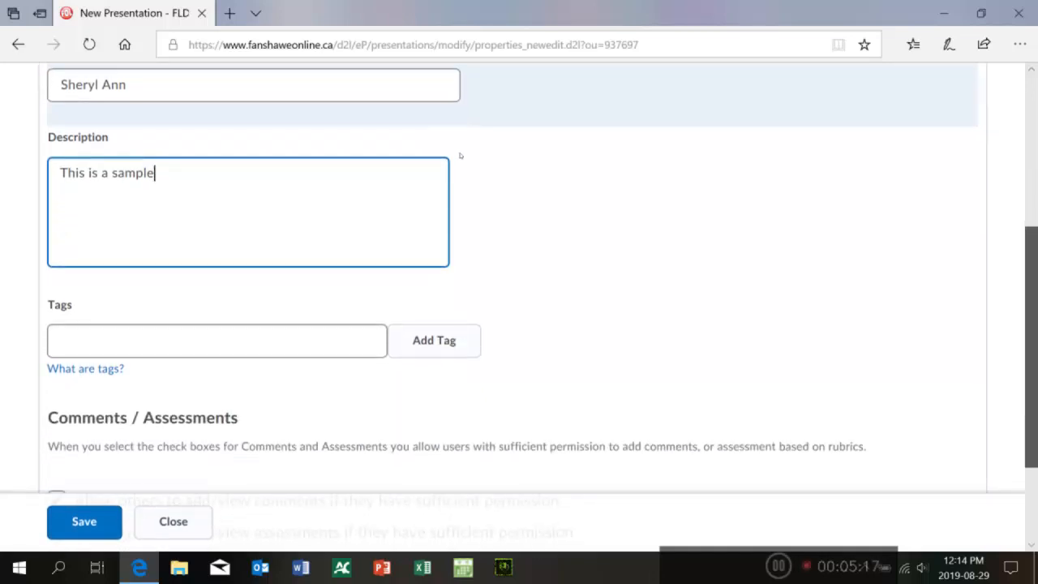
{"action": "left_click", "coordinate": [84, 522]}
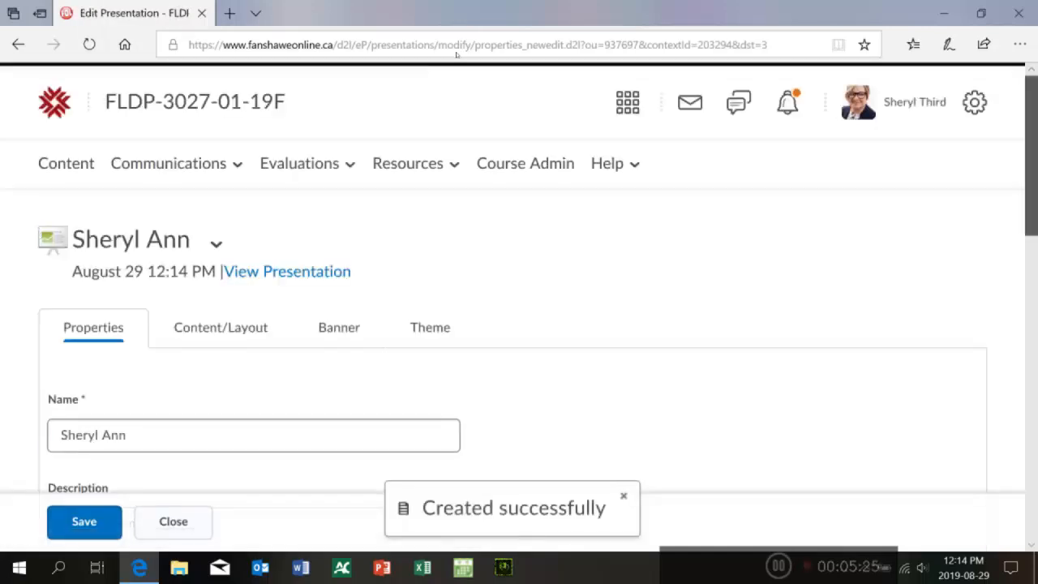
Step: Add a new page named Introduction to the presentation's content layout
{"action": "scroll", "coordinate": [462, 86], "scroll_direction": "down", "scroll_amount": 3}
{"action": "scroll", "coordinate": [461, 86], "scroll_direction": "up", "scroll_amount": 2}
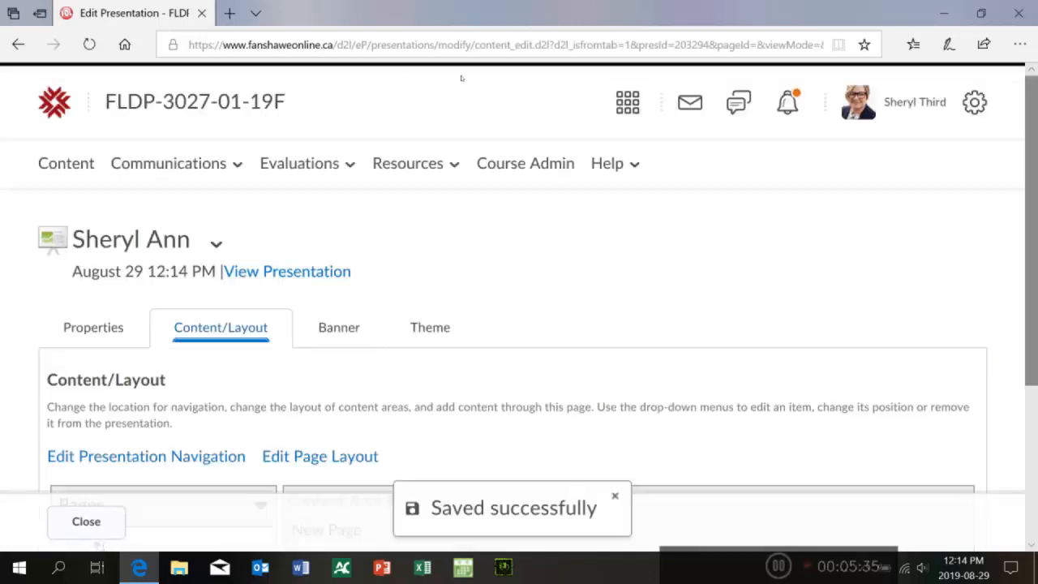
{"action": "scroll", "coordinate": [461, 98], "scroll_direction": "down", "scroll_amount": 2}
{"action": "scroll", "coordinate": [461, 122], "scroll_direction": "down", "scroll_amount": 1}
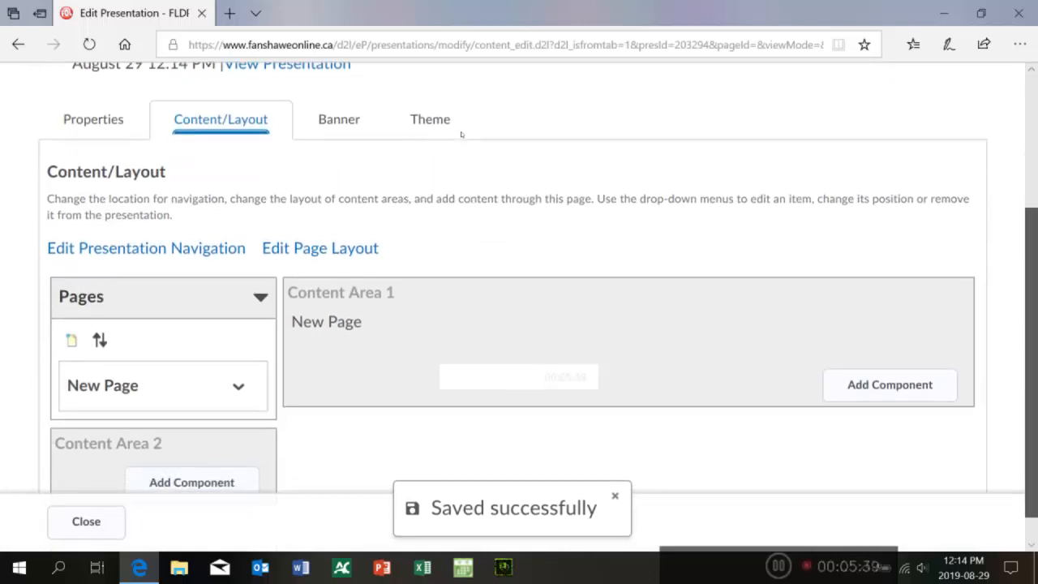
{"action": "scroll", "coordinate": [460, 138], "scroll_direction": "down", "scroll_amount": 1}
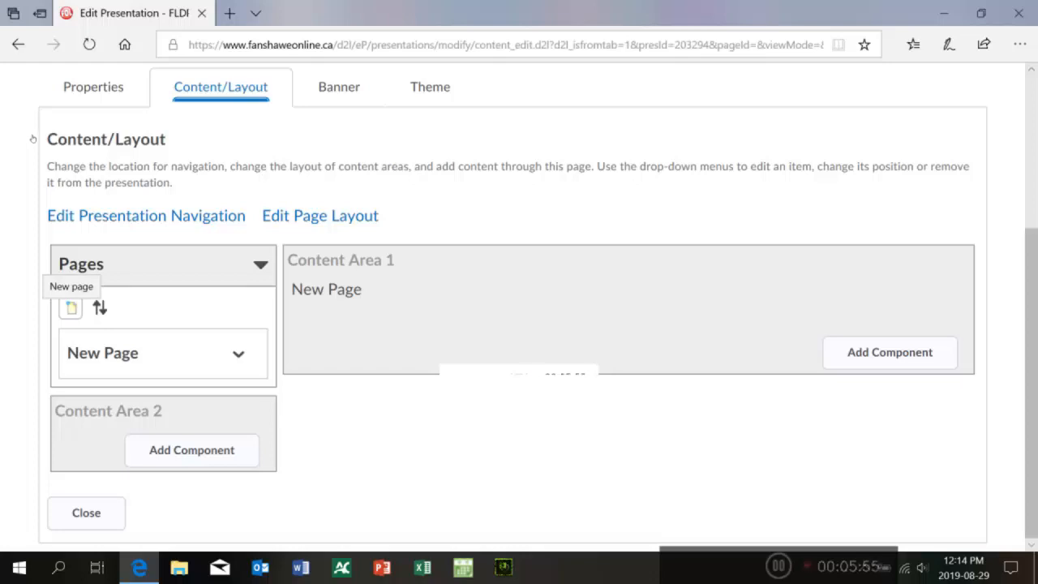
{"action": "left_click", "coordinate": [71, 307]}
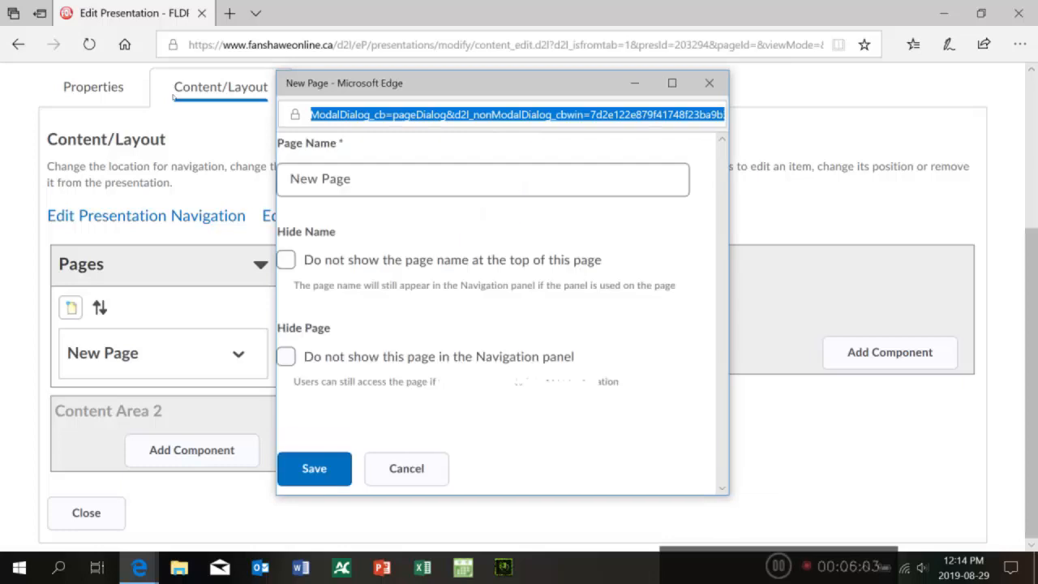
{"action": "type", "text": "I"}
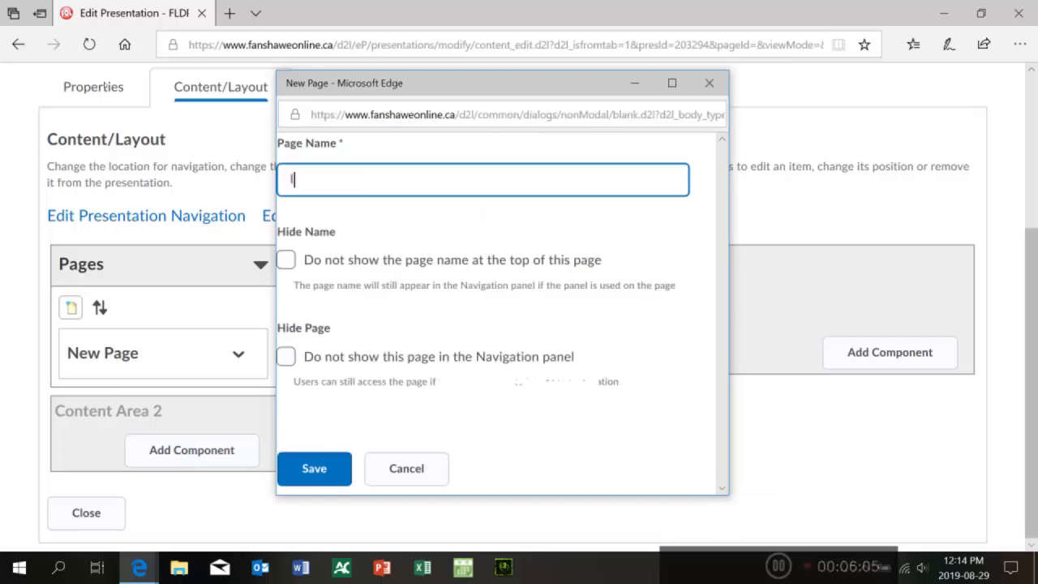
{"action": "type", "text": "Ntroduction"}
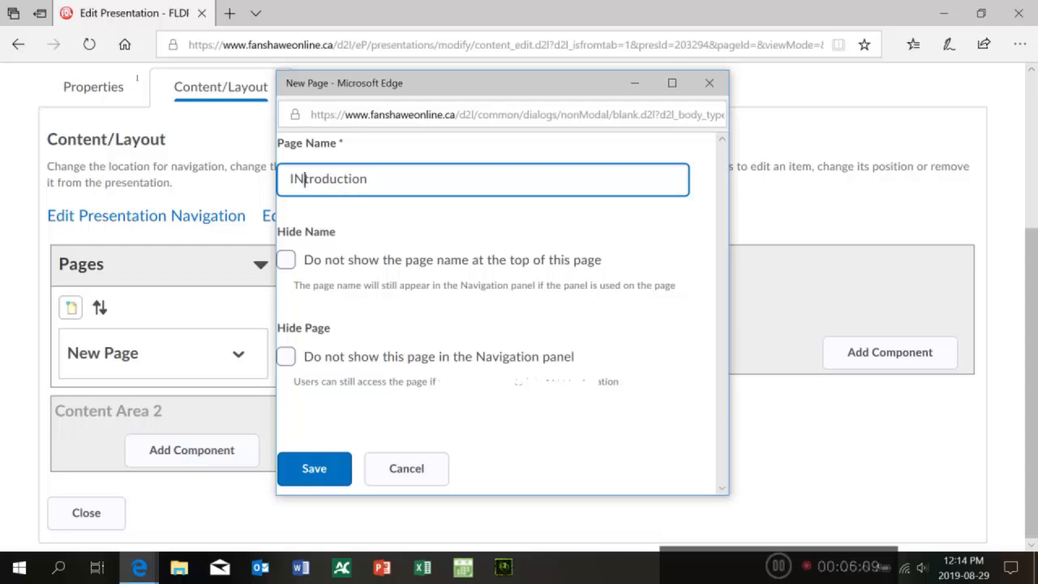
{"action": "key", "text": "BackSpace"}
{"action": "key", "text": "BackSpace"}
{"action": "type", "text": "In"}
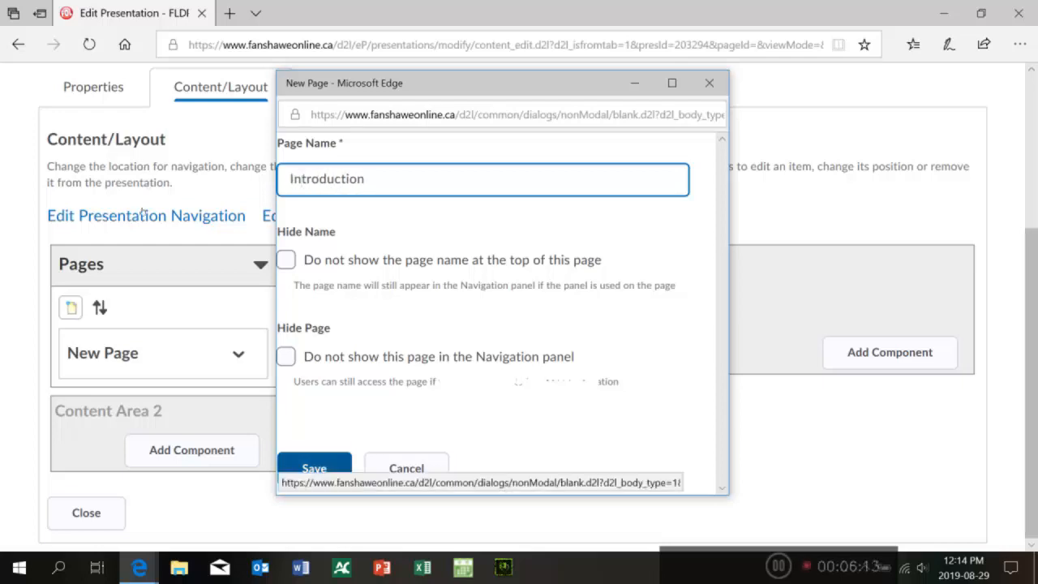
{"action": "key", "text": "Return"}
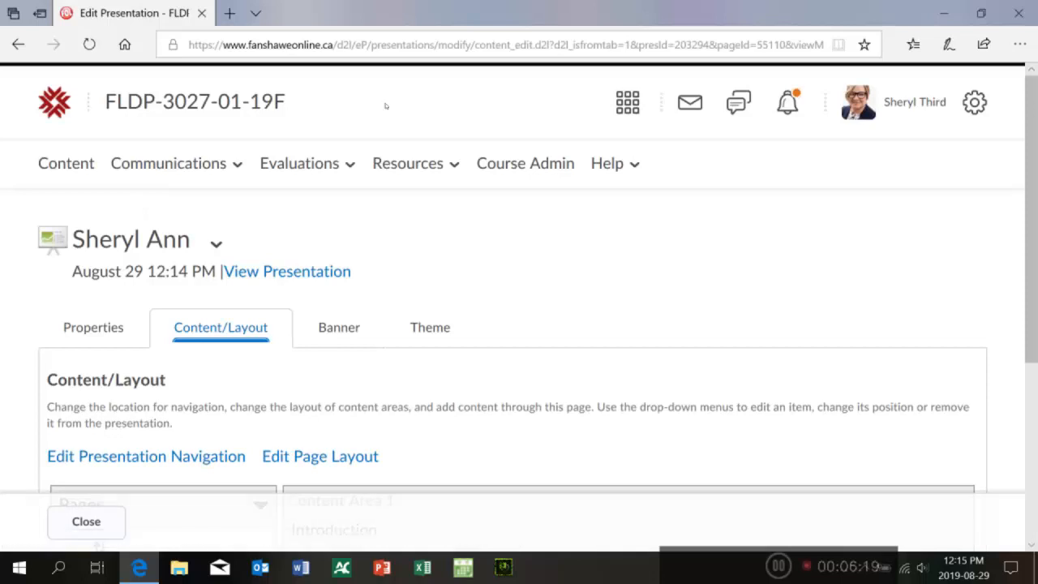
Step: Add another new page named Education and Training
{"action": "scroll", "coordinate": [454, 142], "scroll_direction": "down", "scroll_amount": 3}
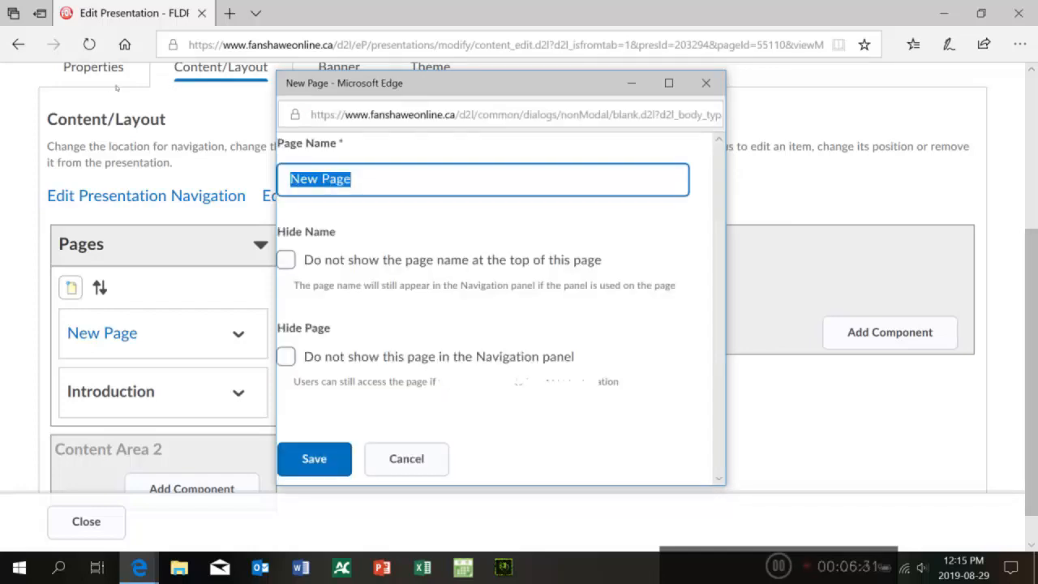
{"action": "type", "text": "Edu"}
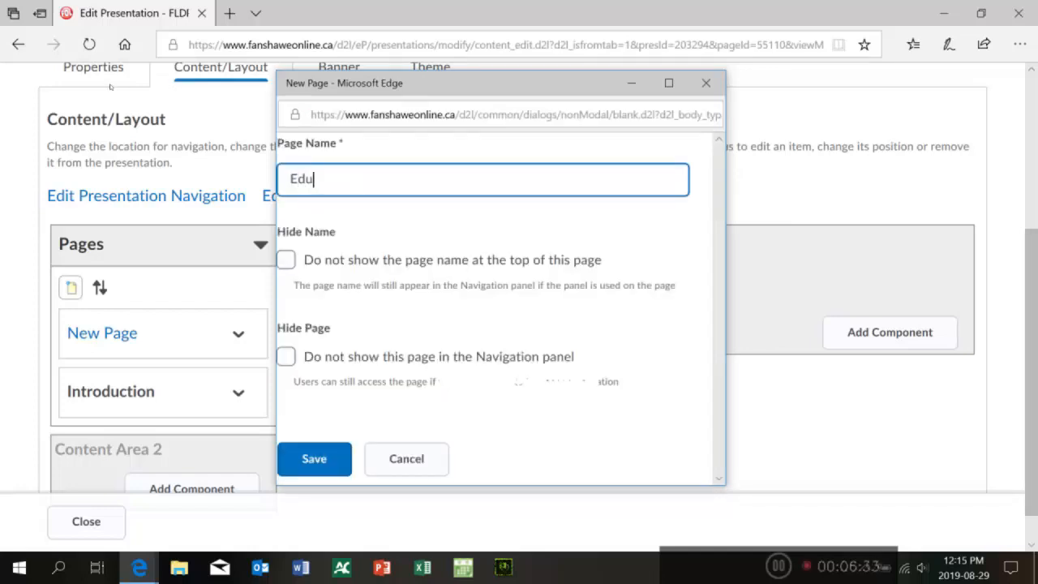
{"action": "type", "text": "cation and Training"}
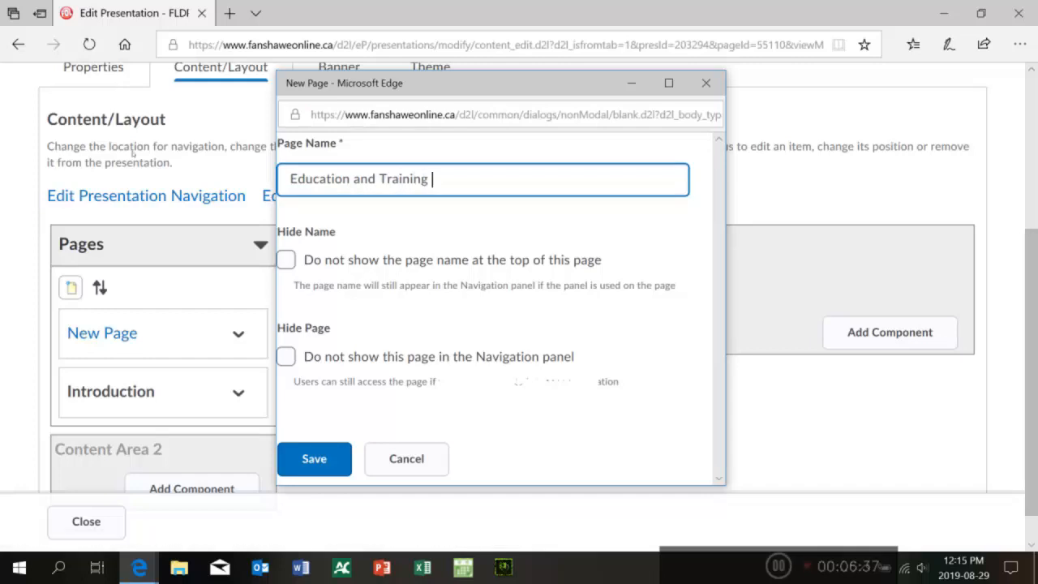
{"action": "key", "text": "Return"}
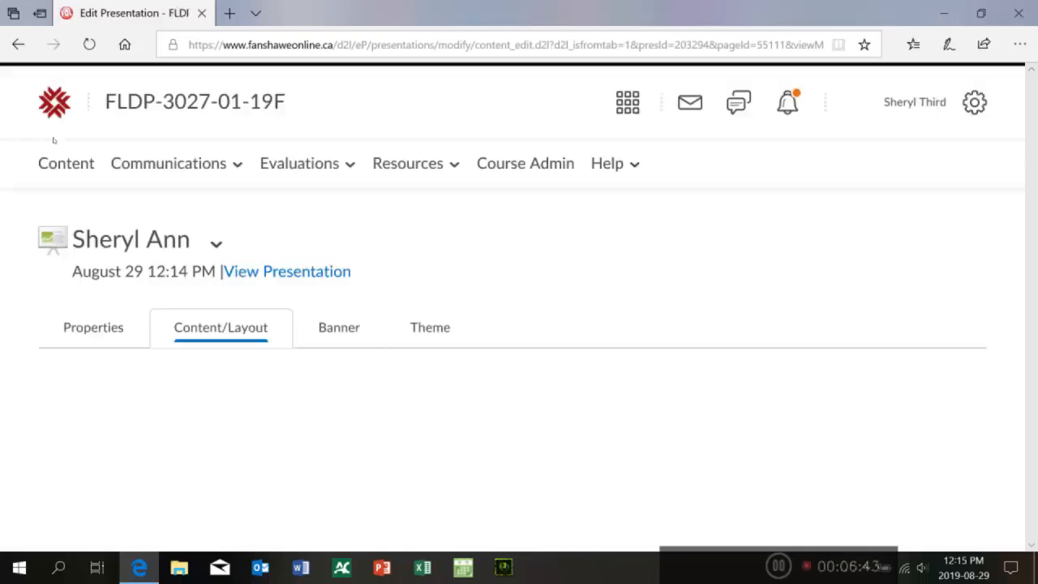
Step: Add a new page named Child Development
{"action": "scroll", "coordinate": [460, 97], "scroll_direction": "down", "scroll_amount": 2}
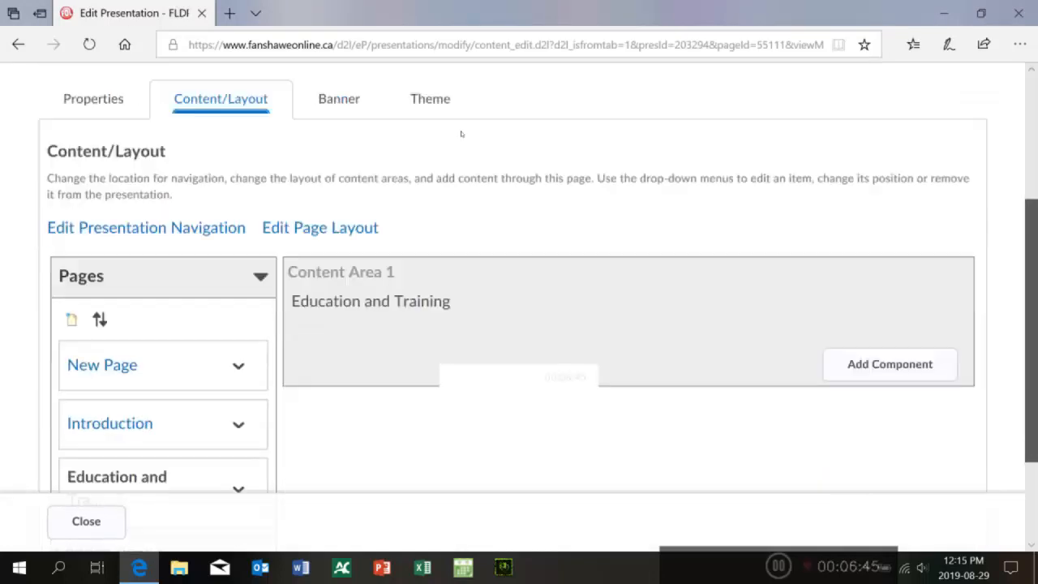
{"action": "scroll", "coordinate": [462, 130], "scroll_direction": "down", "scroll_amount": 2}
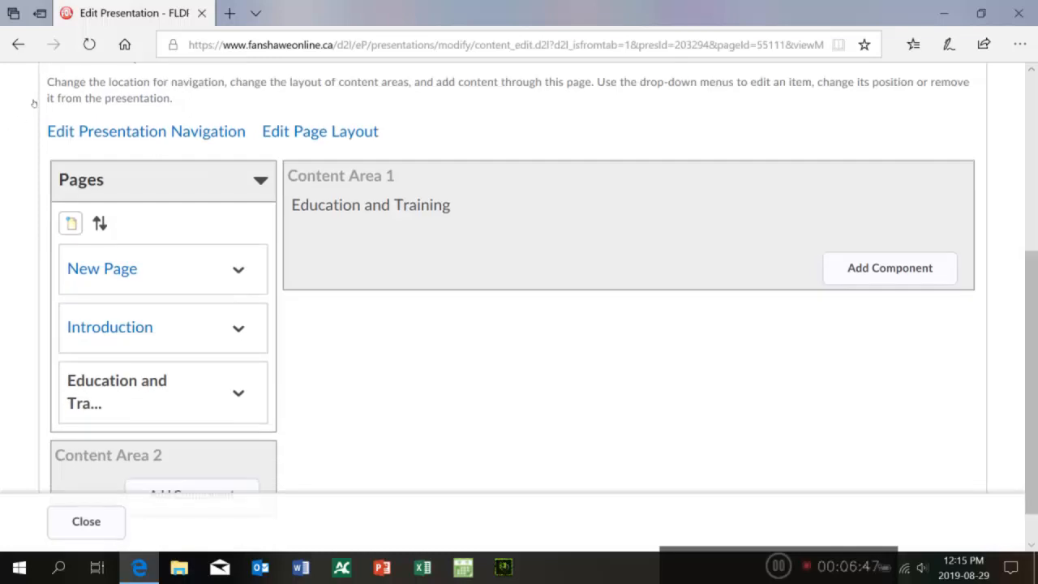
{"action": "left_click", "coordinate": [70, 223]}
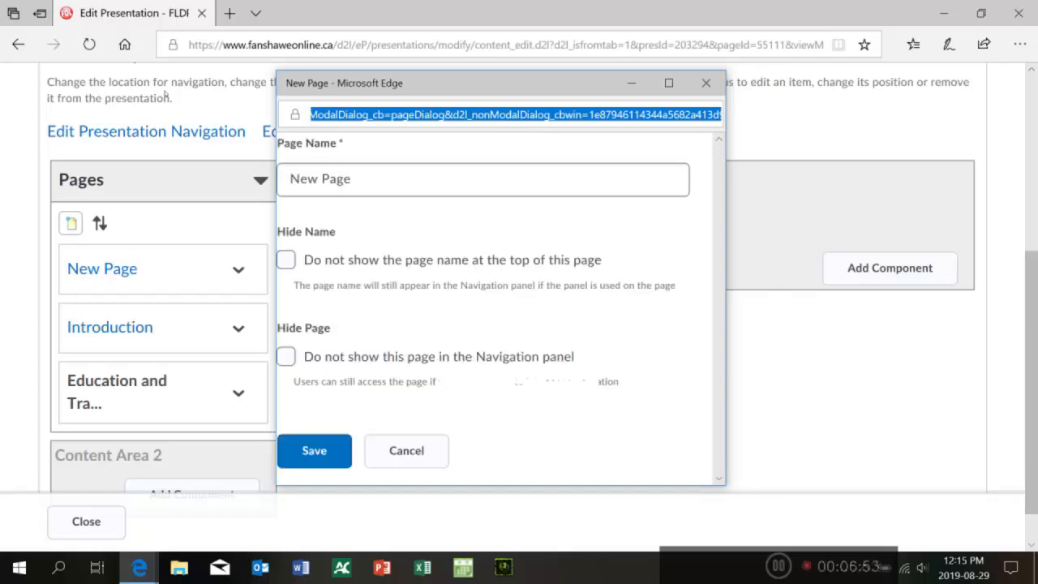
{"action": "type", "text": "Ch"}
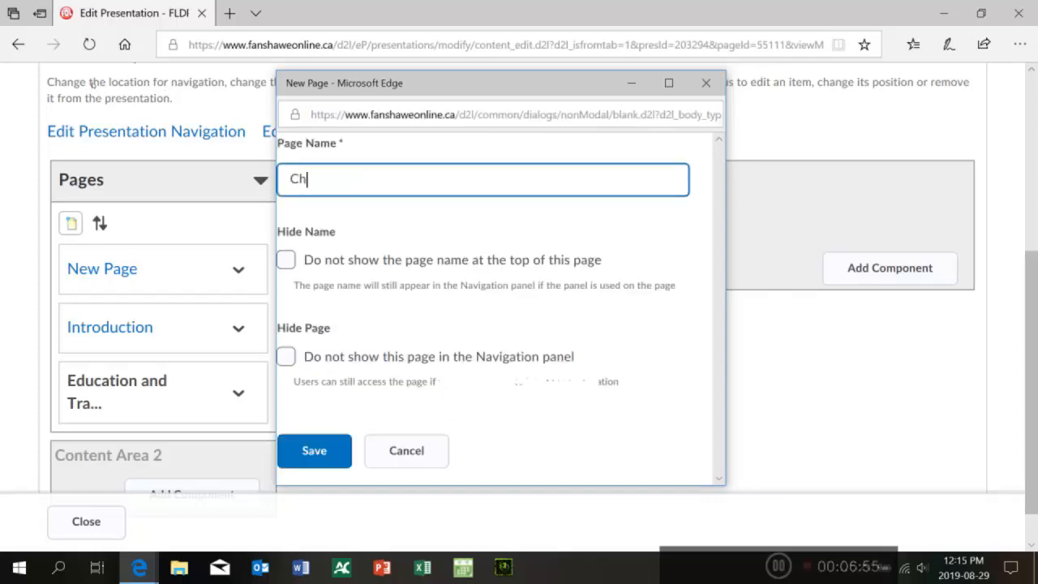
{"action": "type", "text": "ikd Development"}
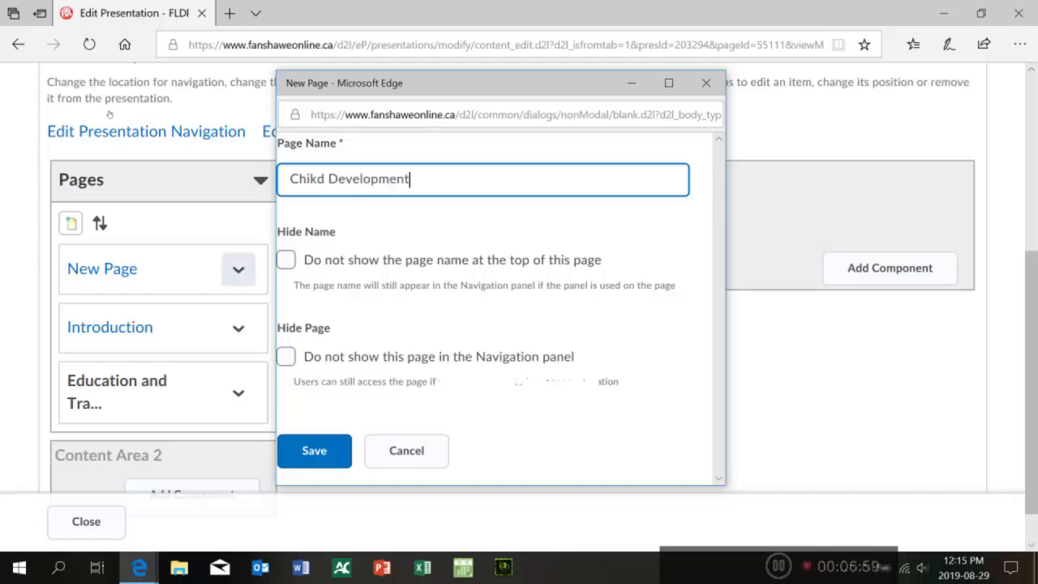
{"action": "key", "text": "BackSpace"}
{"action": "type", "text": "l"}
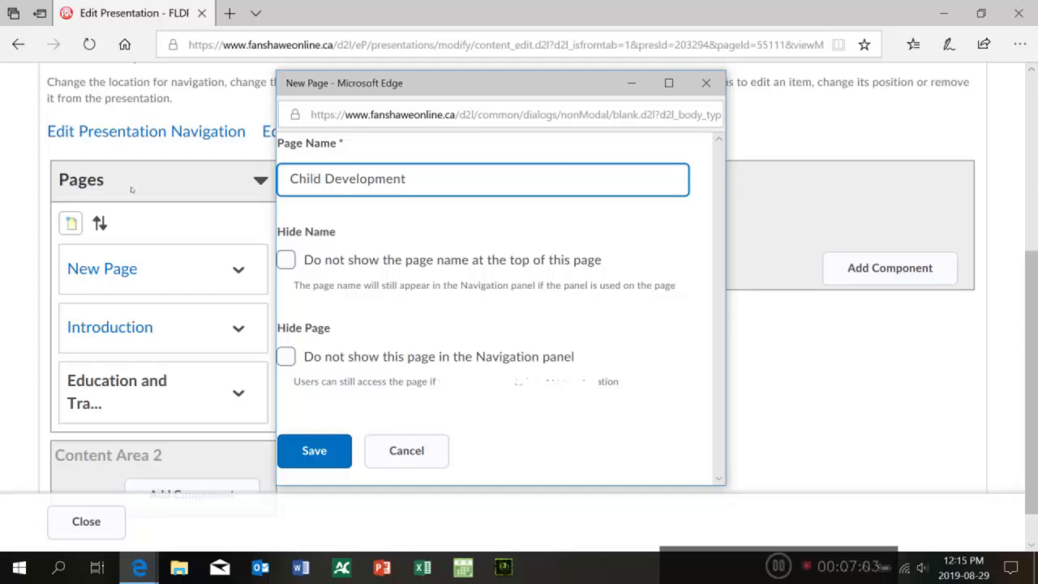
{"action": "key", "text": "Return"}
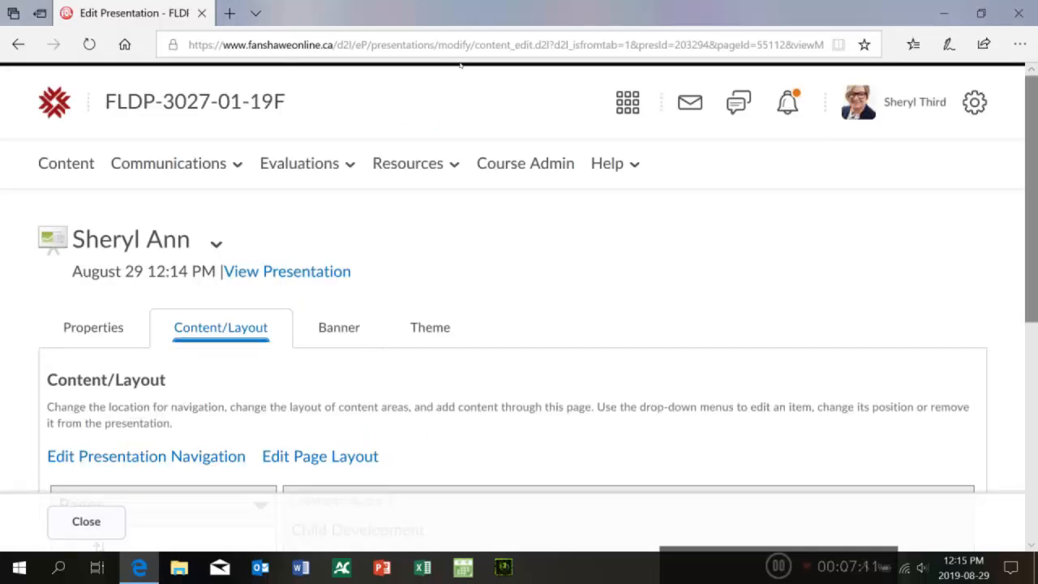
Step: Add a new page named Professional Resources
{"action": "scroll", "coordinate": [456, 113], "scroll_direction": "down", "scroll_amount": 5}
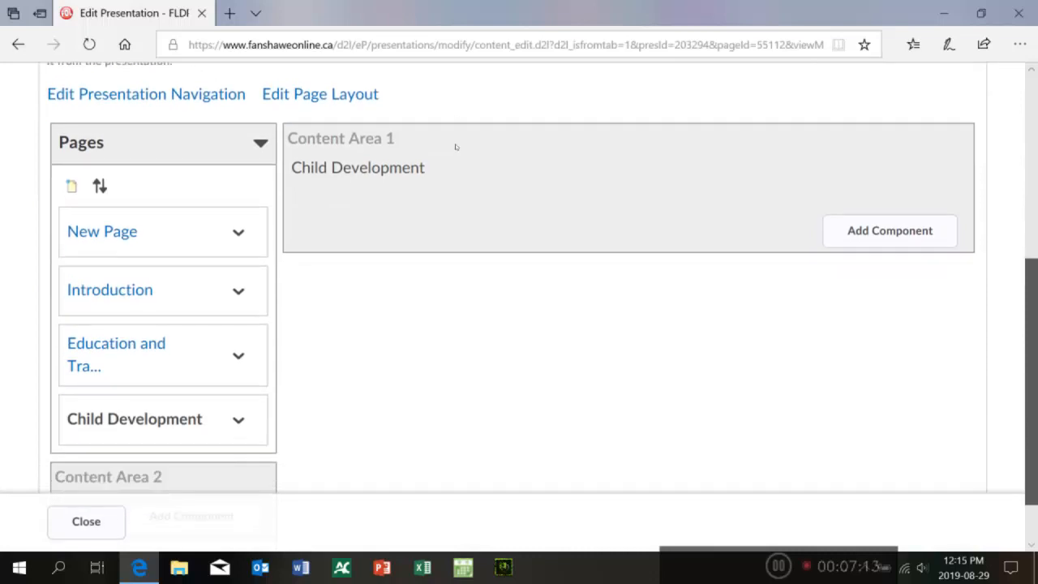
{"action": "left_click", "coordinate": [71, 186]}
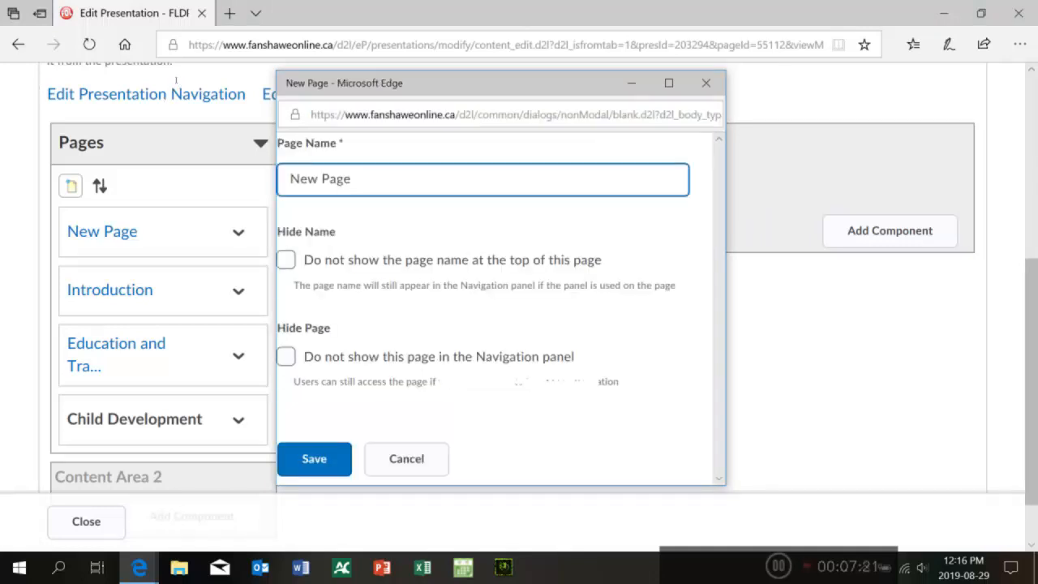
{"action": "type", "text": "Prof"}
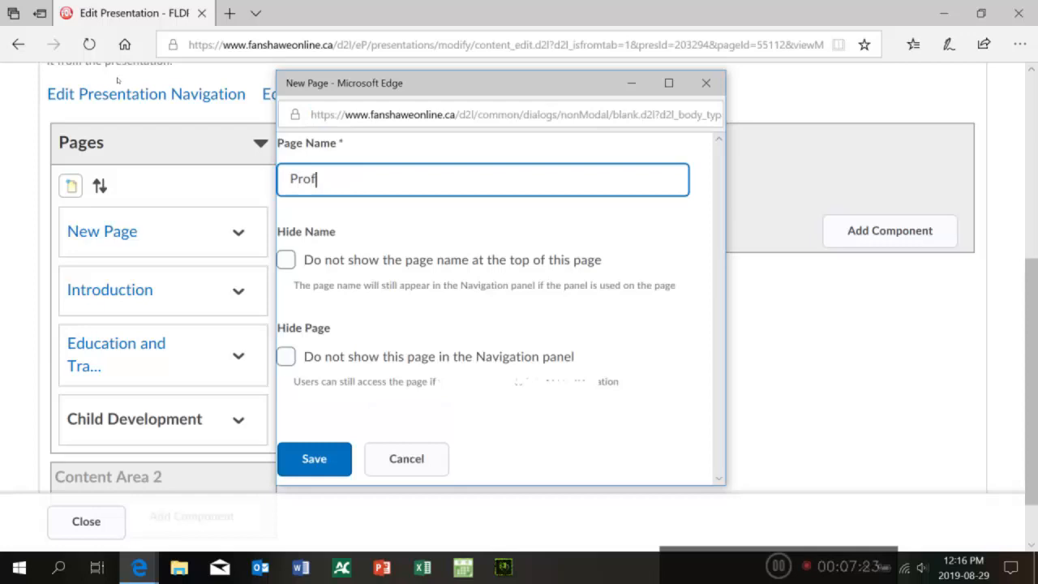
{"action": "type", "text": "essional Resources"}
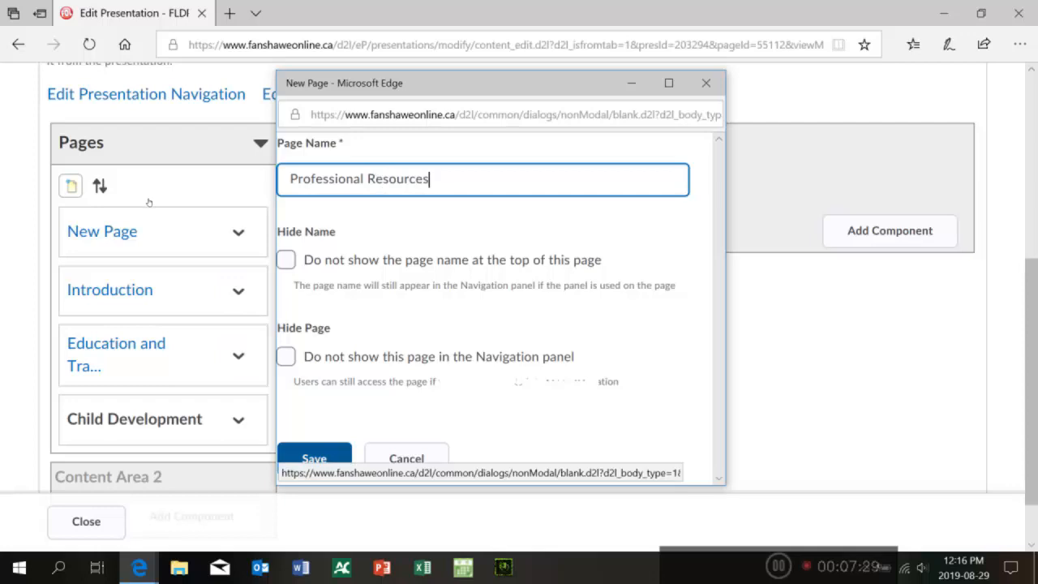
{"action": "key", "text": "Return"}
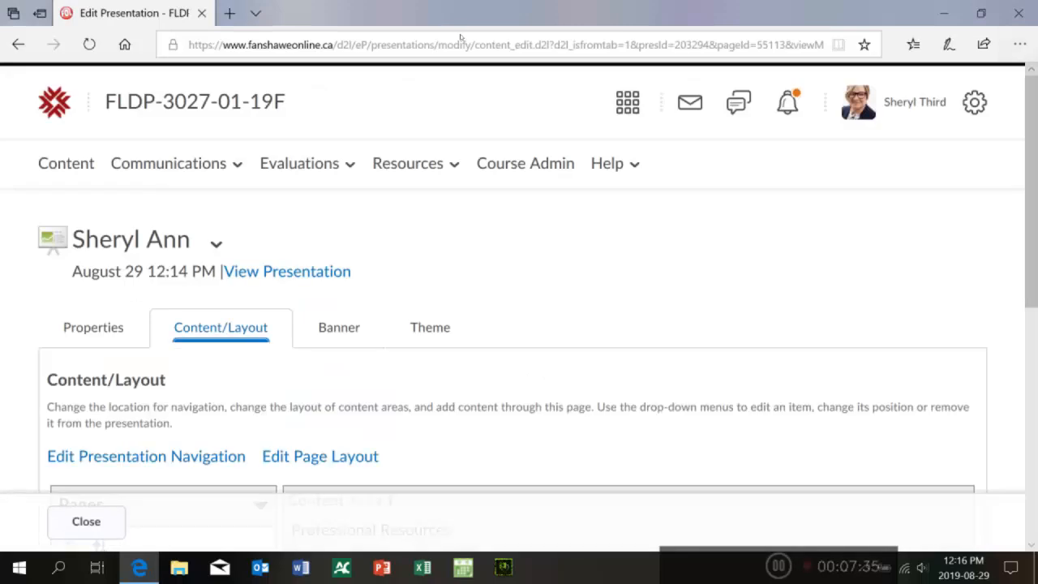
Step: Delete the default New Page from the presentation's pages and confirm the deletion
{"action": "scroll", "coordinate": [459, 63], "scroll_direction": "down", "scroll_amount": 2}
{"action": "scroll", "coordinate": [459, 105], "scroll_direction": "down", "scroll_amount": 5}
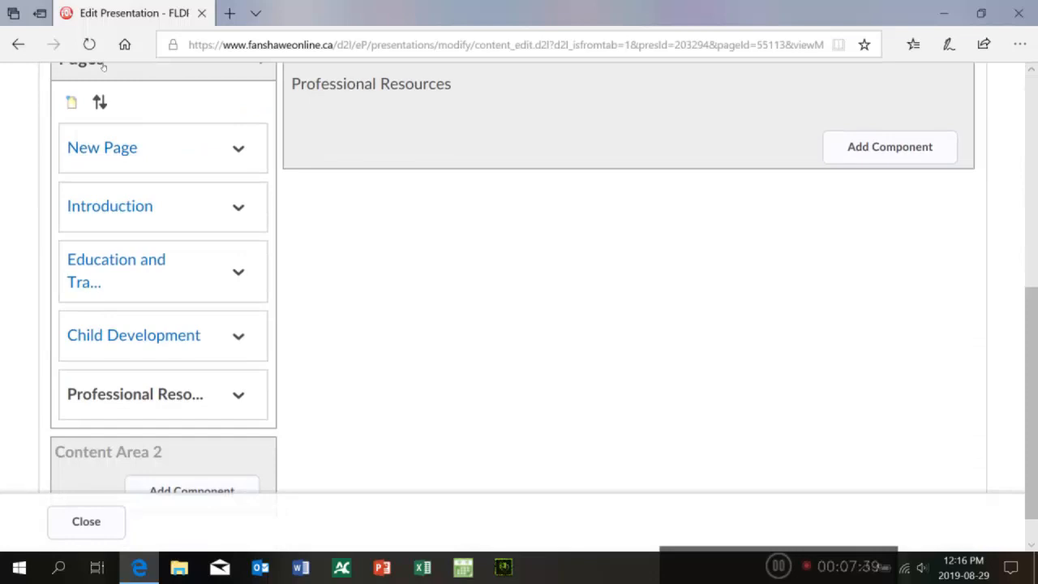
{"action": "key", "text": "Tab"}
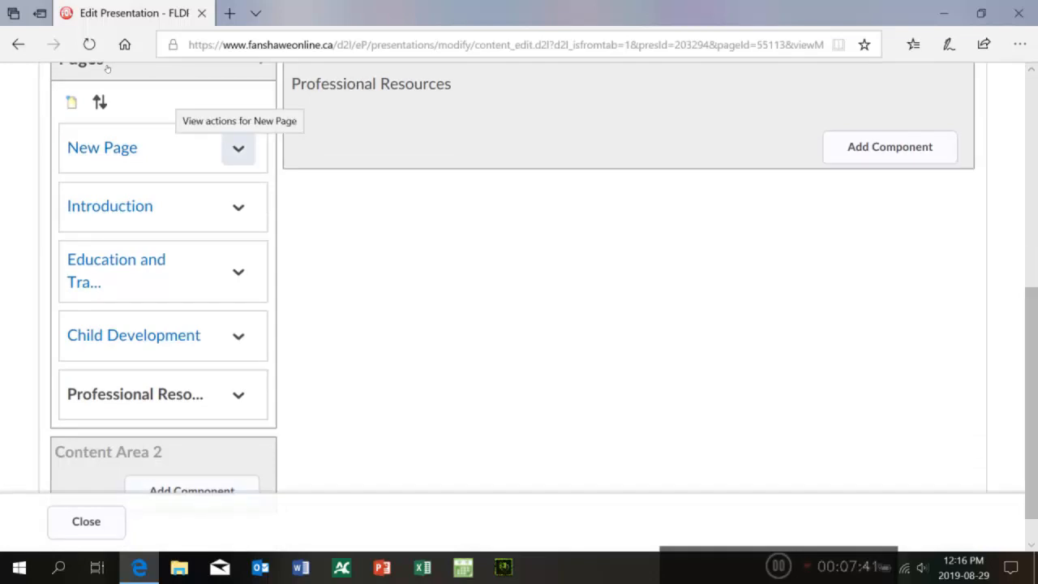
{"action": "key", "text": "Return"}
{"action": "key", "text": "Down"}
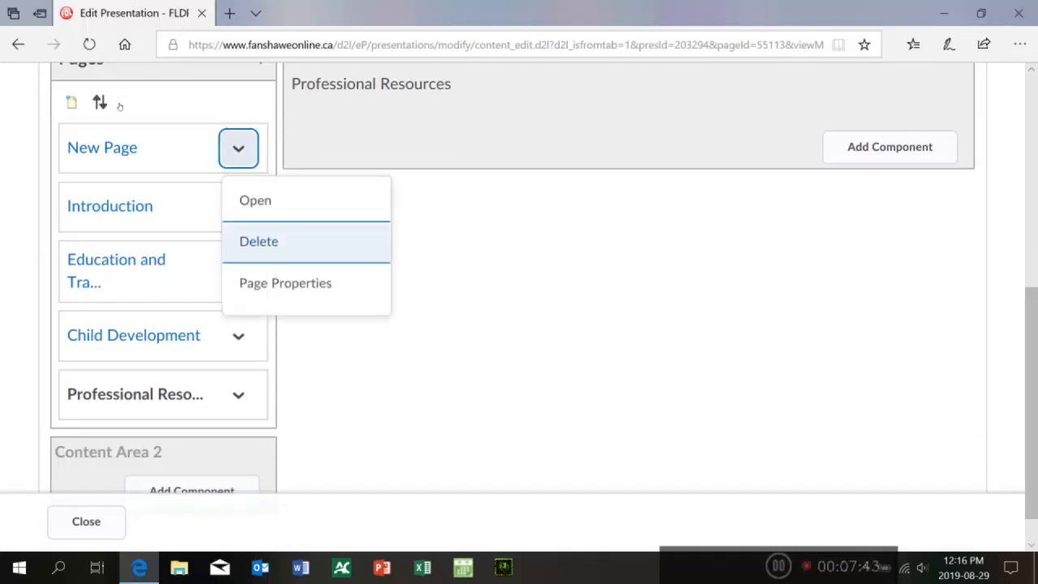
{"action": "key", "text": "Return"}
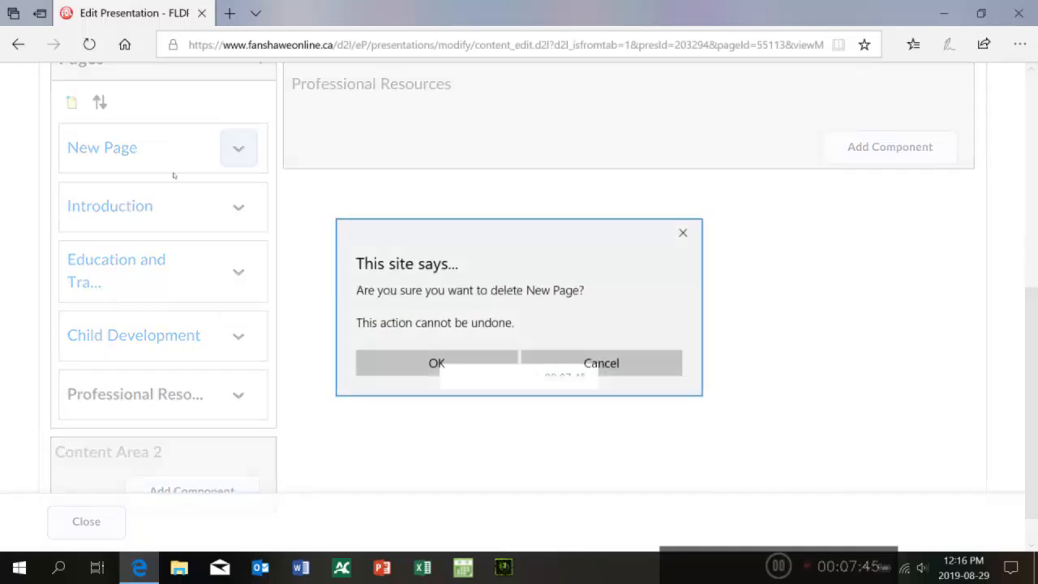
{"action": "key", "text": "Return"}
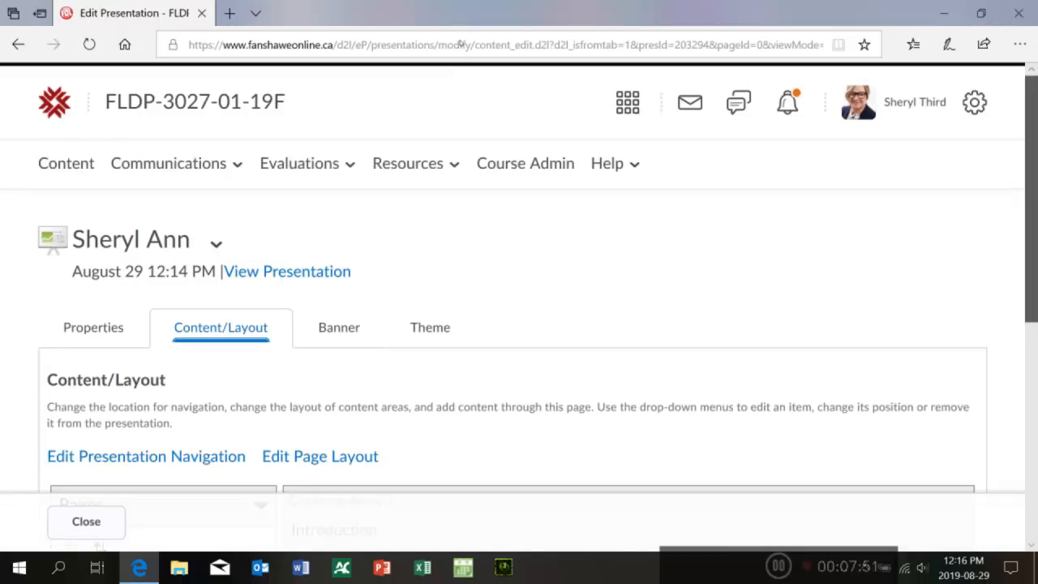
Step: Review the presentation's remaining list of pages and content areas
{"action": "scroll", "coordinate": [461, 108], "scroll_direction": "down", "scroll_amount": 5}
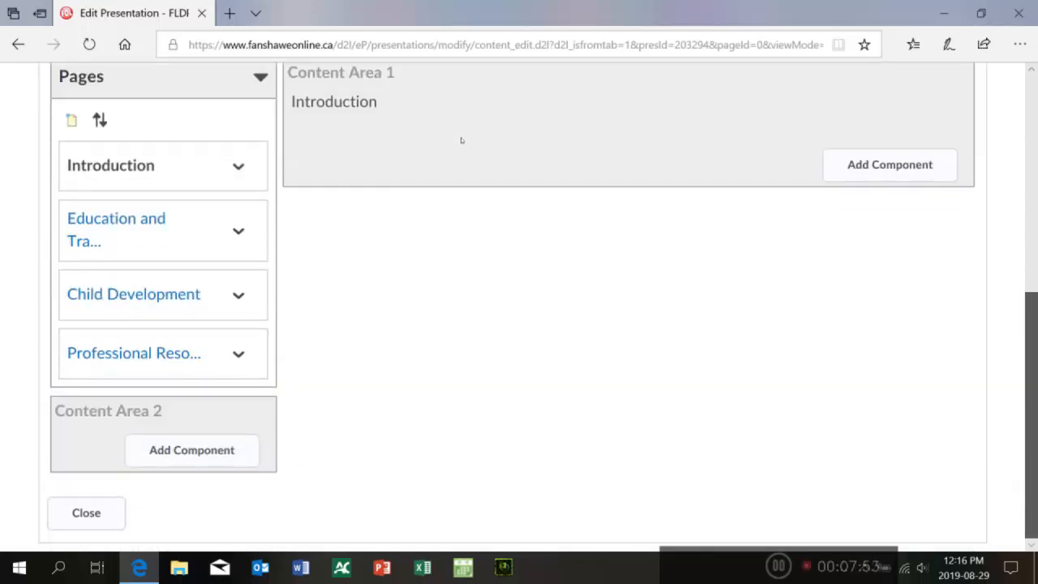
{"action": "scroll", "coordinate": [461, 134], "scroll_direction": "up", "scroll_amount": 1}
{"action": "scroll", "coordinate": [461, 129], "scroll_direction": "down", "scroll_amount": 1}
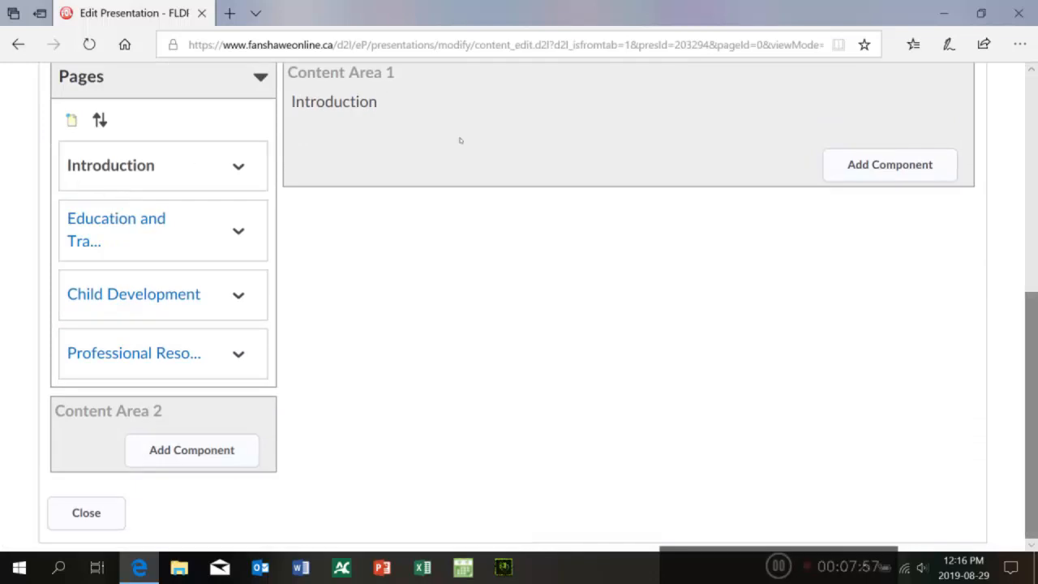
{"action": "scroll", "coordinate": [459, 140], "scroll_direction": "up", "scroll_amount": 2}
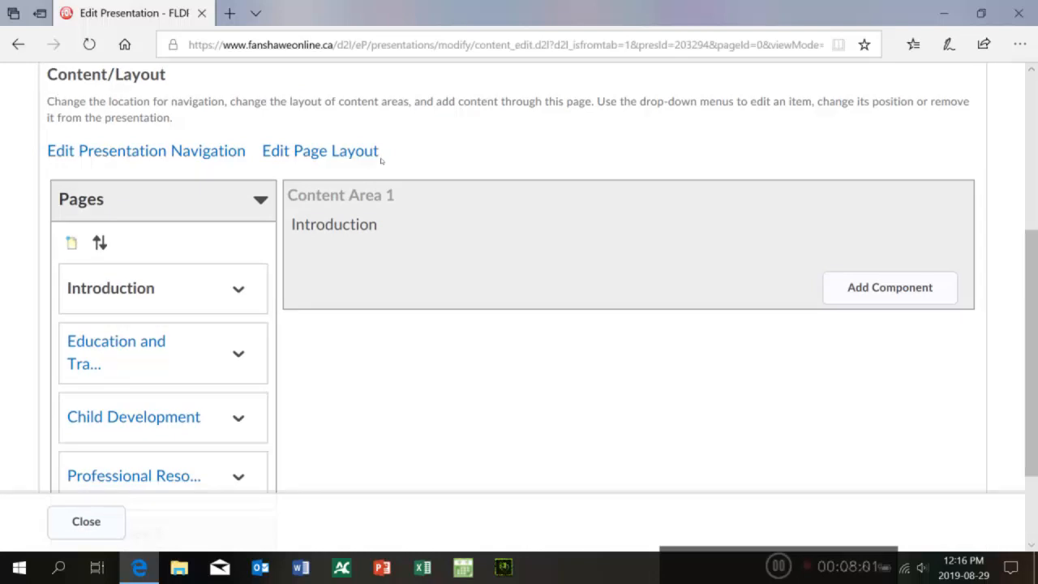
{"action": "scroll", "coordinate": [459, 188], "scroll_direction": "up", "scroll_amount": 2}
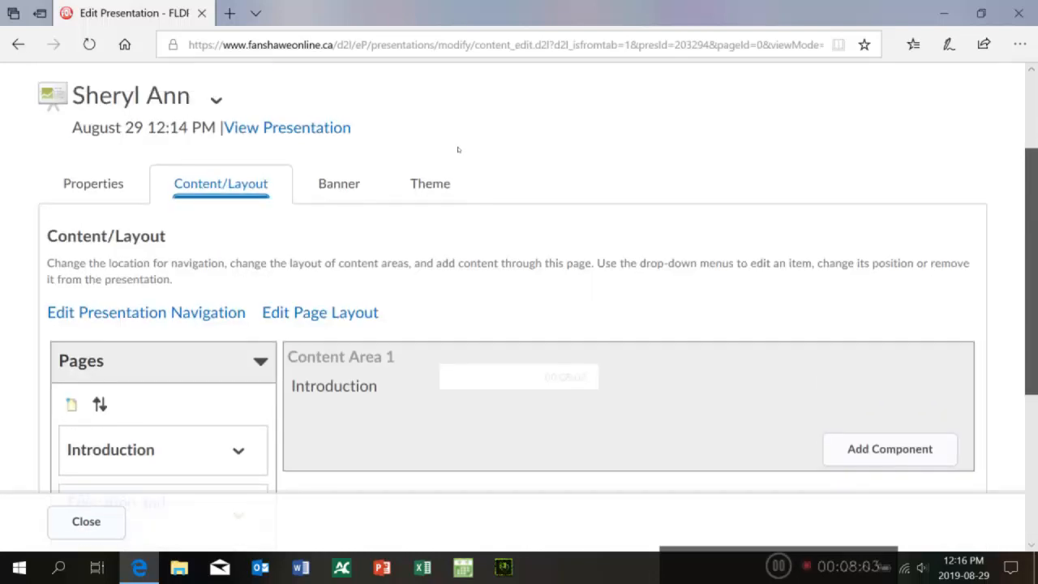
{"action": "scroll", "coordinate": [460, 165], "scroll_direction": "down", "scroll_amount": 1}
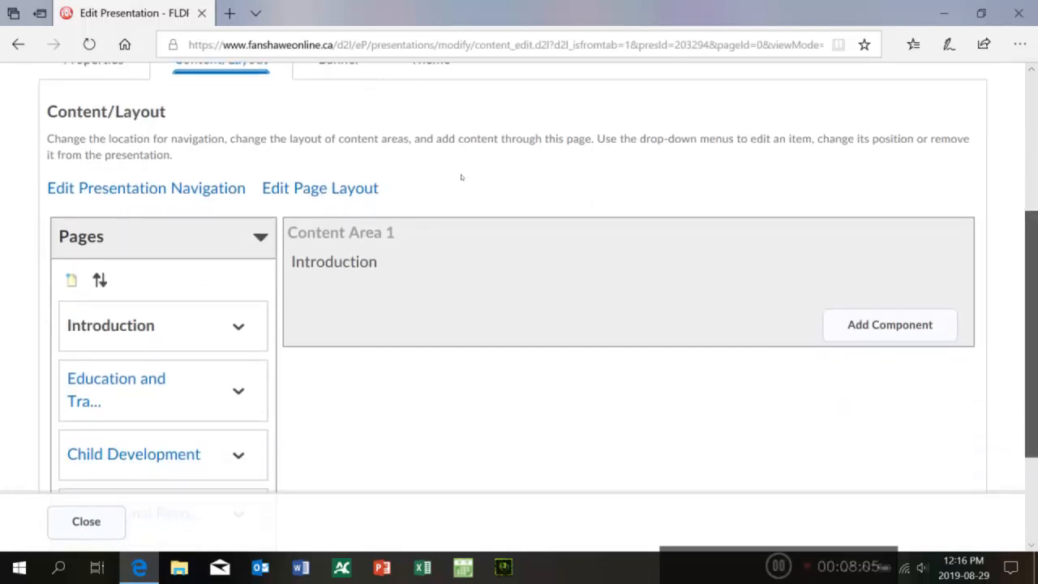
{"action": "scroll", "coordinate": [460, 167], "scroll_direction": "up", "scroll_amount": 1}
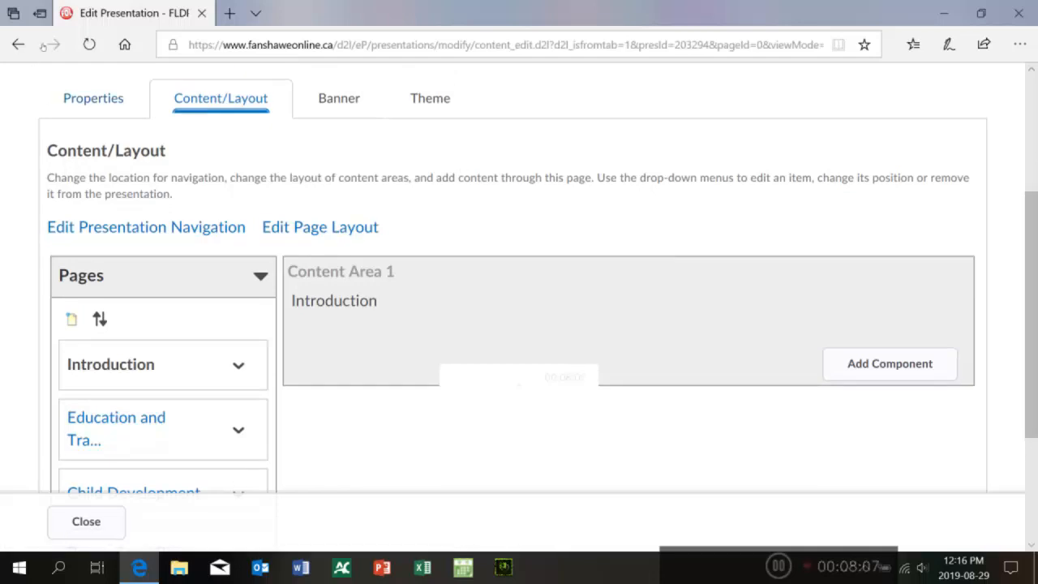
Step: Set the presentation's banner title to the owner's name
{"action": "left_click", "coordinate": [339, 98]}
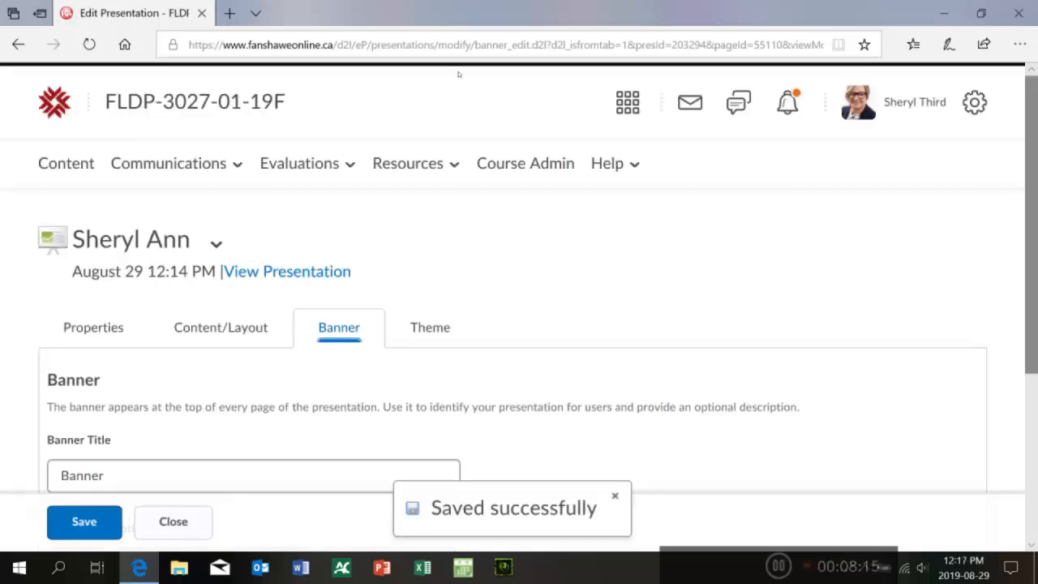
{"action": "scroll", "coordinate": [459, 75], "scroll_direction": "down", "scroll_amount": 2}
{"action": "left_click_drag", "start_coordinate": [106, 311], "coordinate": [54, 311]}
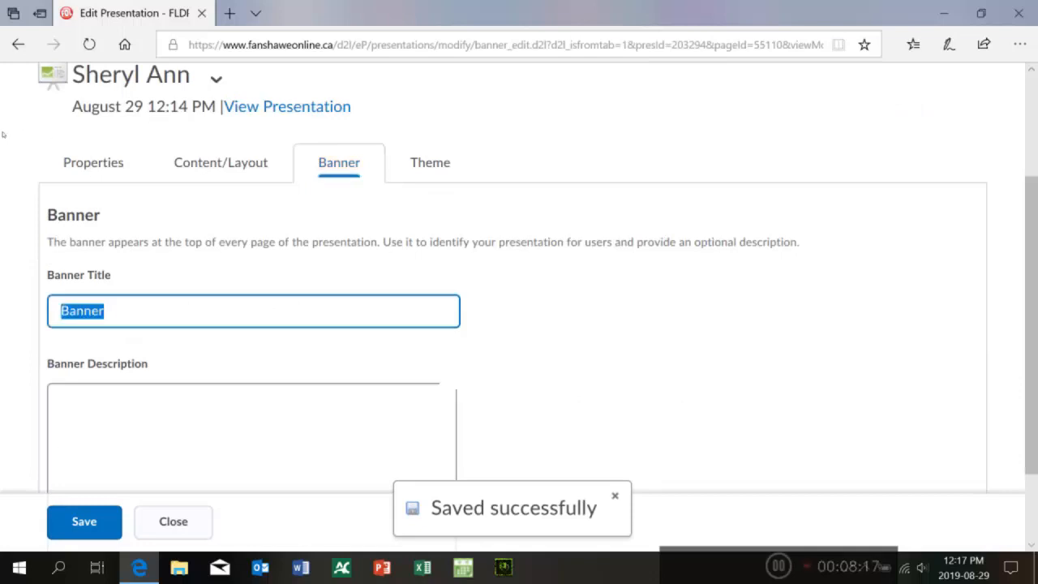
{"action": "type", "text": "Sheryl "}
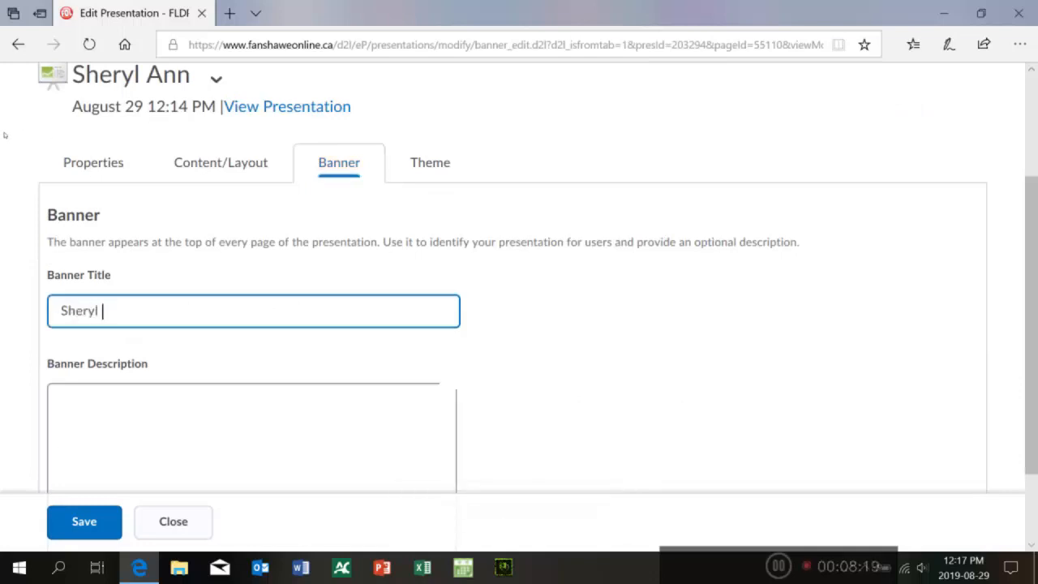
{"action": "type", "text": "Ann"}
Step: Enter "put quote here" in quotation marks as the banner description
{"action": "key", "text": "Tab"}
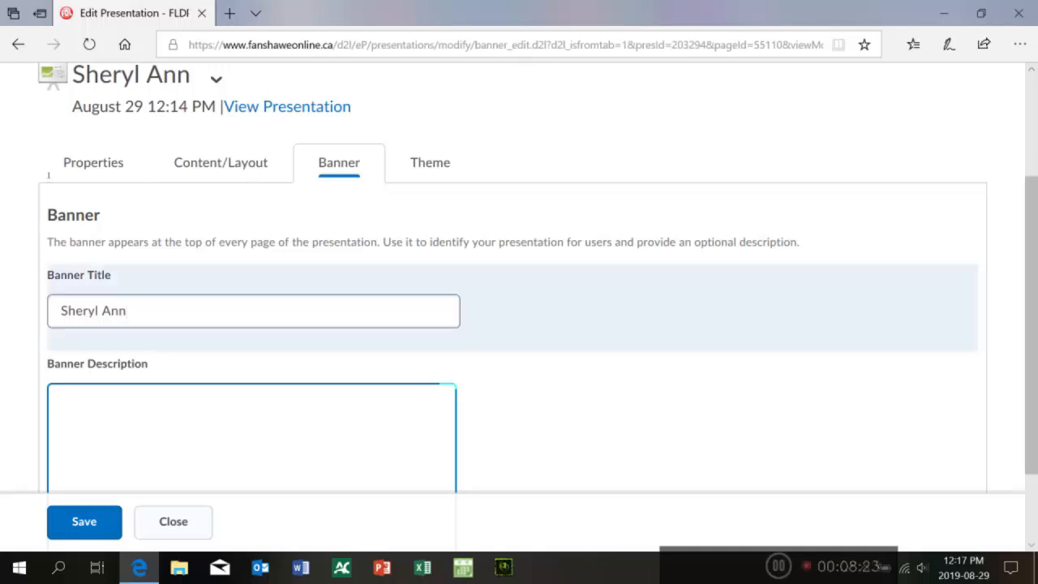
{"action": "type", "text": "put quote here"}
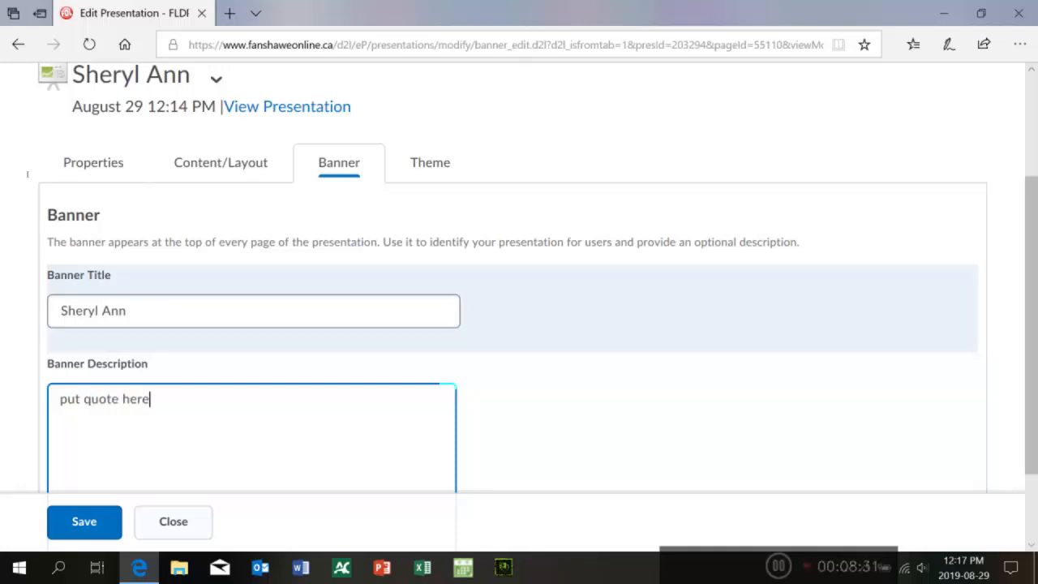
{"action": "type", "text": "\""}
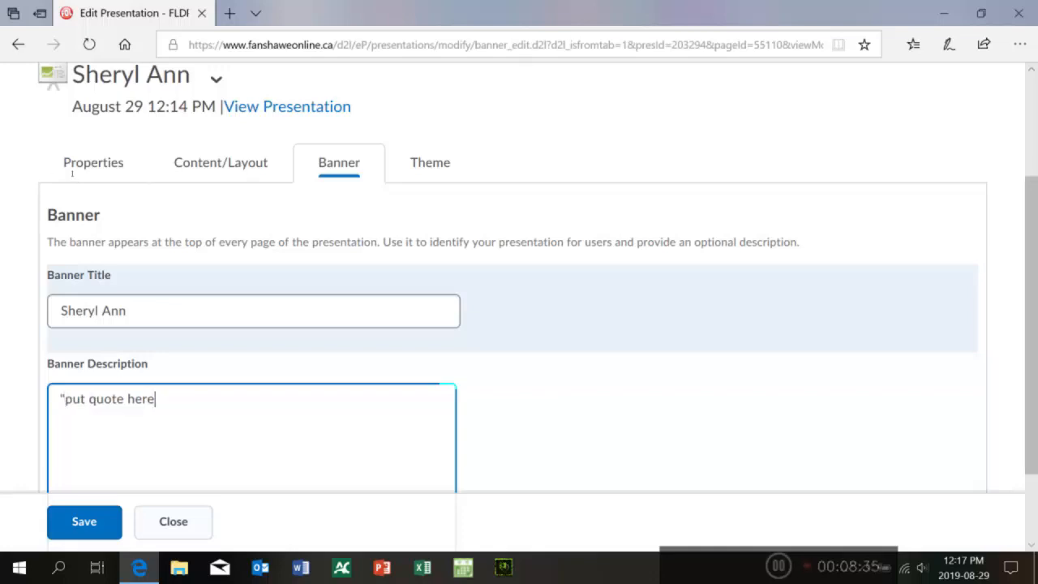
{"action": "type", "text": "\""}
Step: Save the banner settings and close the presentation preview window
{"action": "scroll", "coordinate": [457, 140], "scroll_direction": "down", "scroll_amount": 2}
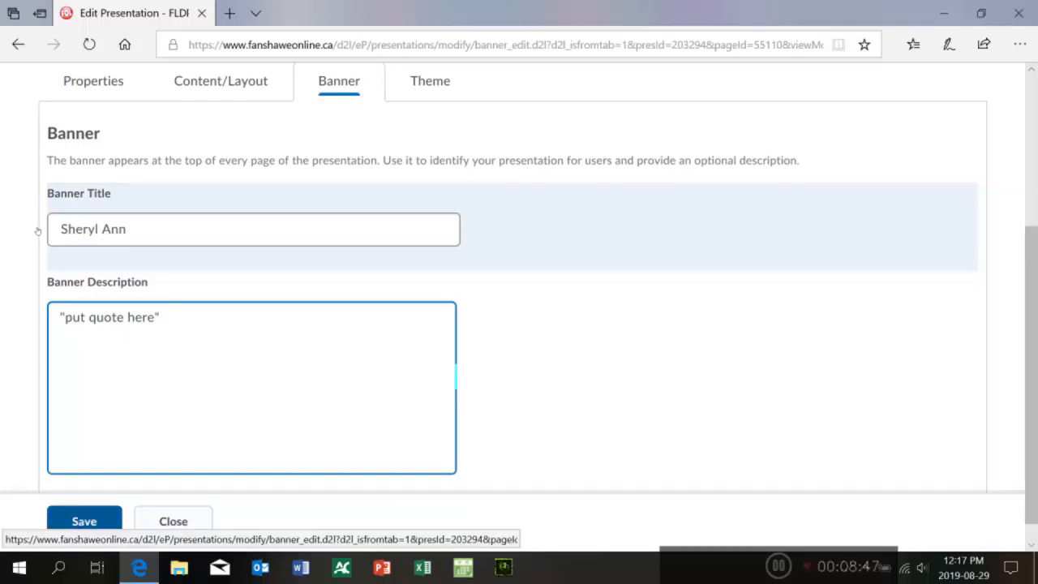
{"action": "key", "text": "Tab"}
{"action": "key", "text": "Return"}
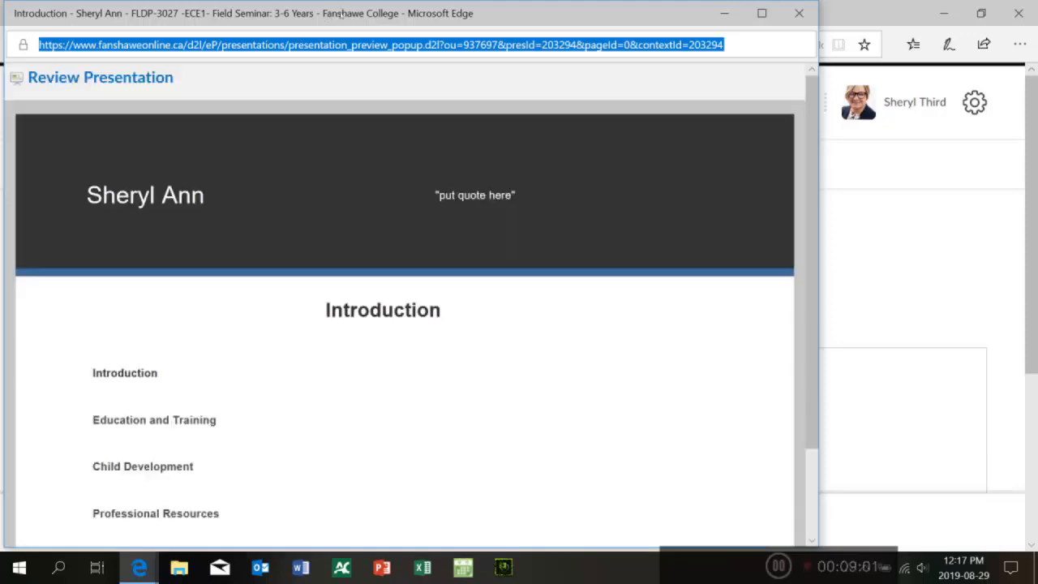
{"action": "mouse_move", "coordinate": [812, 101]}
{"action": "left_mouse_down"}
{"action": "mouse_move", "coordinate": [812, 226]}
{"action": "mouse_move", "coordinate": [812, 102]}
{"action": "left_mouse_up"}
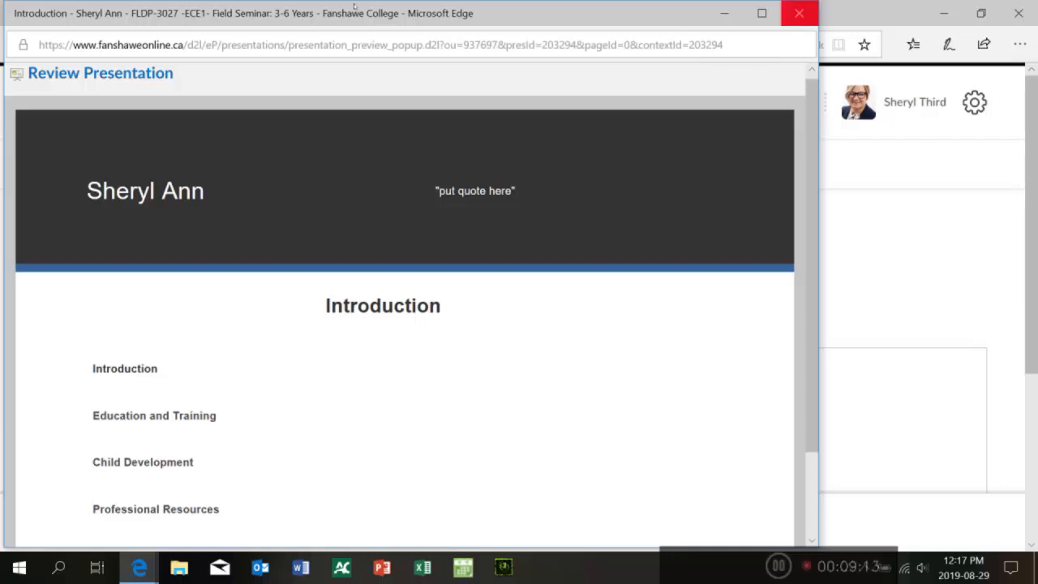
{"action": "left_click", "coordinate": [799, 13]}
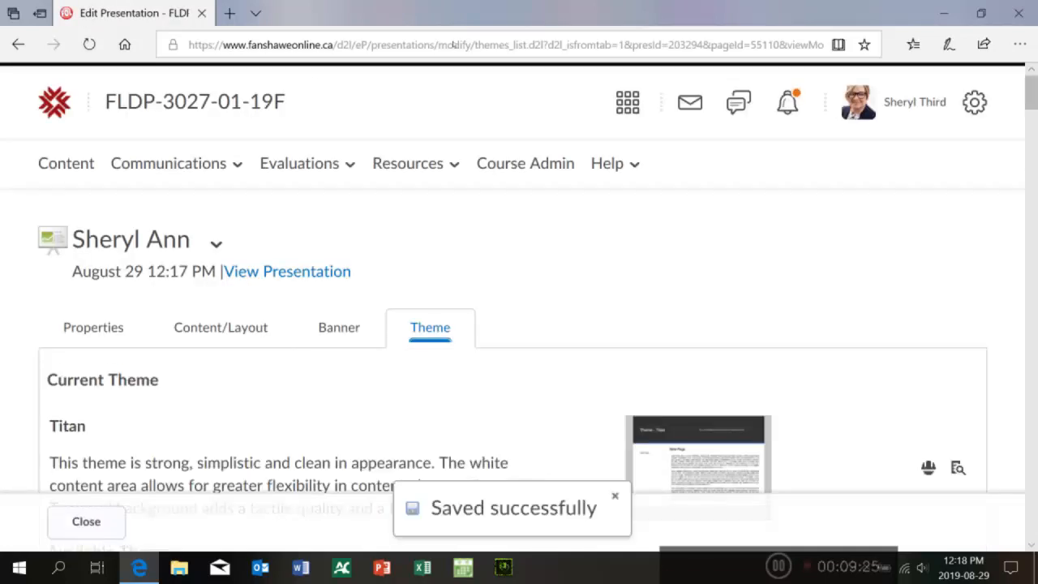
Step: Preview the Back to School and Immersed themes from the list of available themes
{"action": "scroll", "coordinate": [447, 86], "scroll_direction": "down", "scroll_amount": 7}
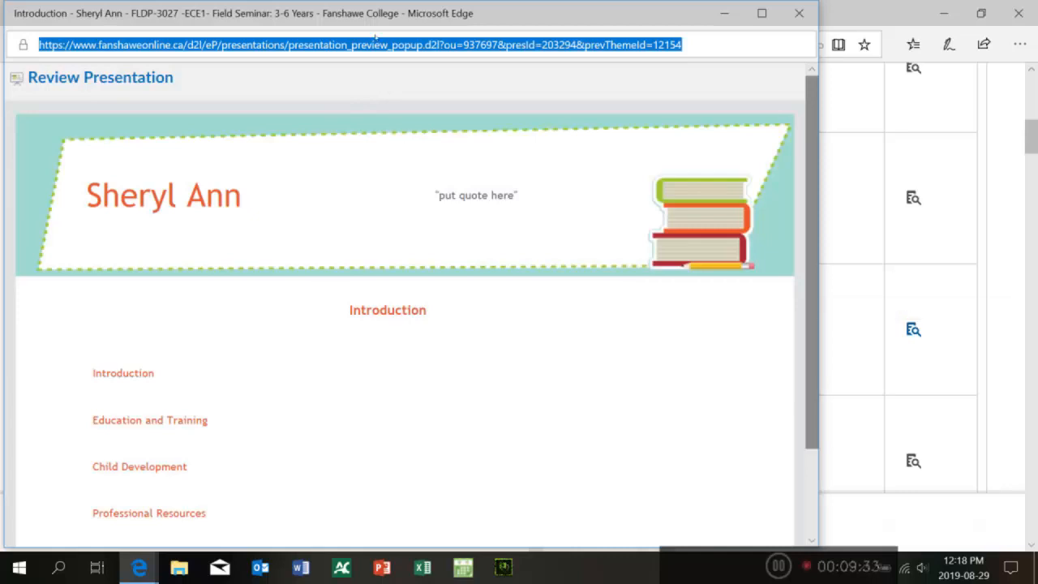
{"action": "left_click", "coordinate": [799, 13]}
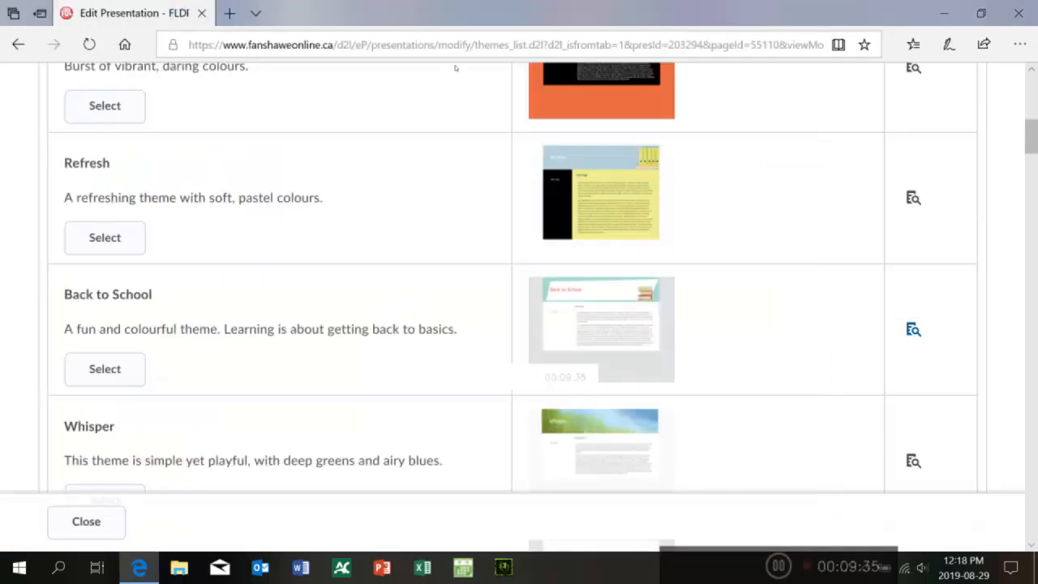
{"action": "scroll", "coordinate": [458, 81], "scroll_direction": "down", "scroll_amount": 9}
{"action": "scroll", "coordinate": [461, 93], "scroll_direction": "down", "scroll_amount": 7}
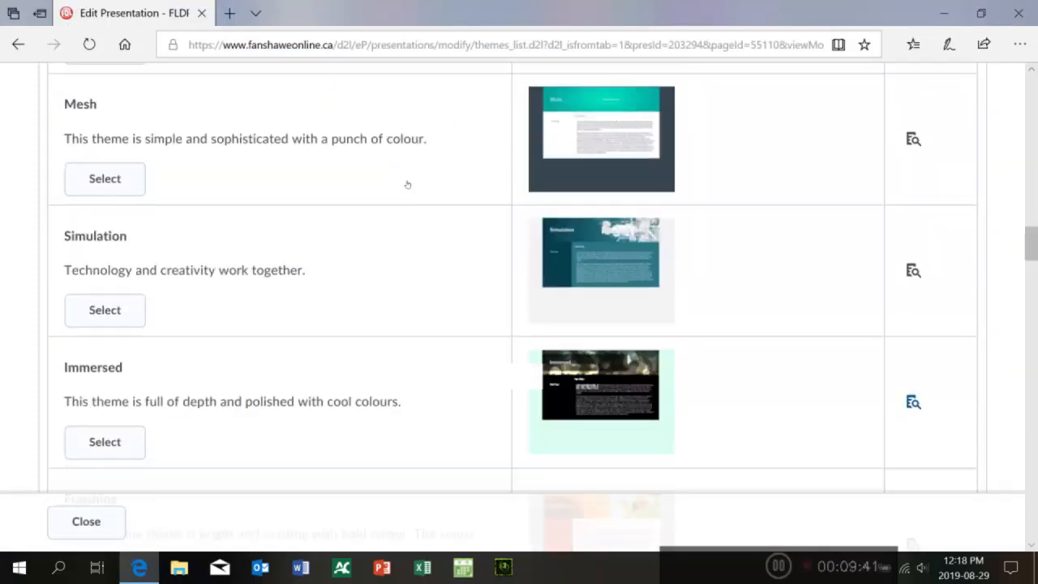
{"action": "left_click", "coordinate": [913, 401]}
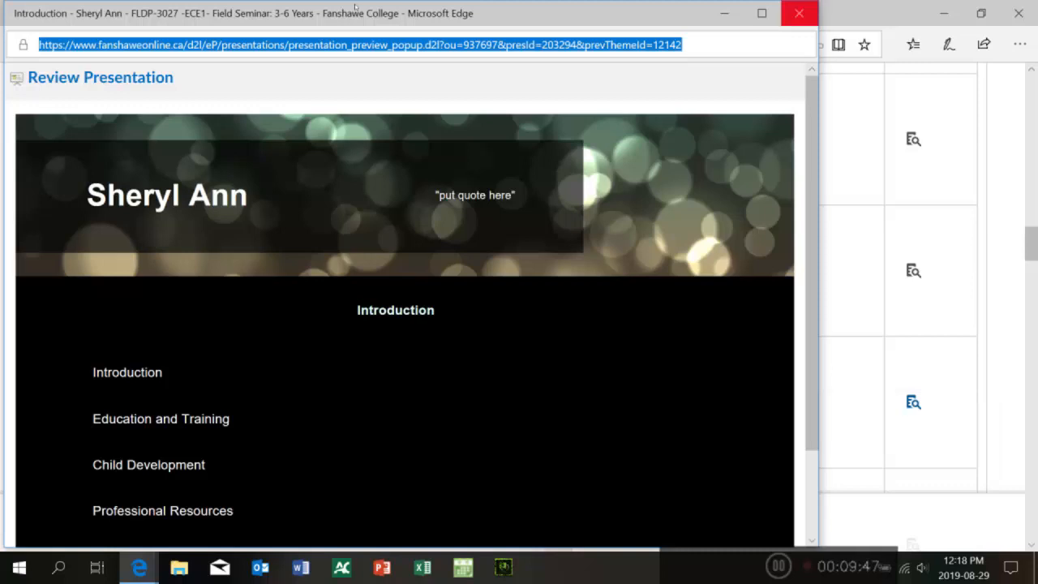
{"action": "left_click", "coordinate": [799, 13]}
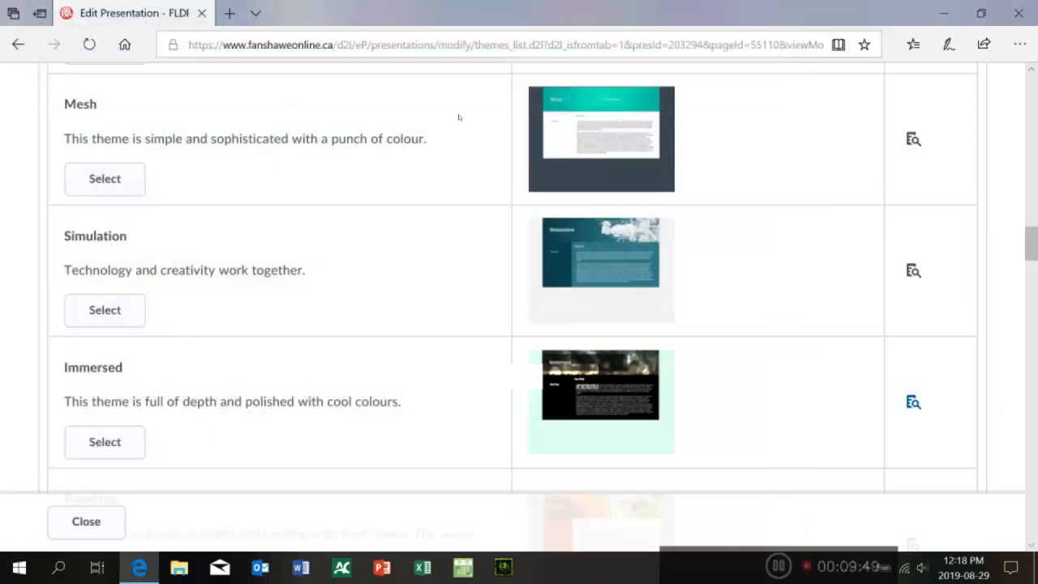
Step: Preview the Accent theme further down the available themes list
{"action": "scroll", "coordinate": [458, 121], "scroll_direction": "down", "scroll_amount": 4}
{"action": "scroll", "coordinate": [460, 123], "scroll_direction": "down", "scroll_amount": 3}
{"action": "scroll", "coordinate": [460, 123], "scroll_direction": "down", "scroll_amount": 1}
{"action": "scroll", "coordinate": [460, 130], "scroll_direction": "down", "scroll_amount": 4}
{"action": "scroll", "coordinate": [460, 138], "scroll_direction": "down", "scroll_amount": 3}
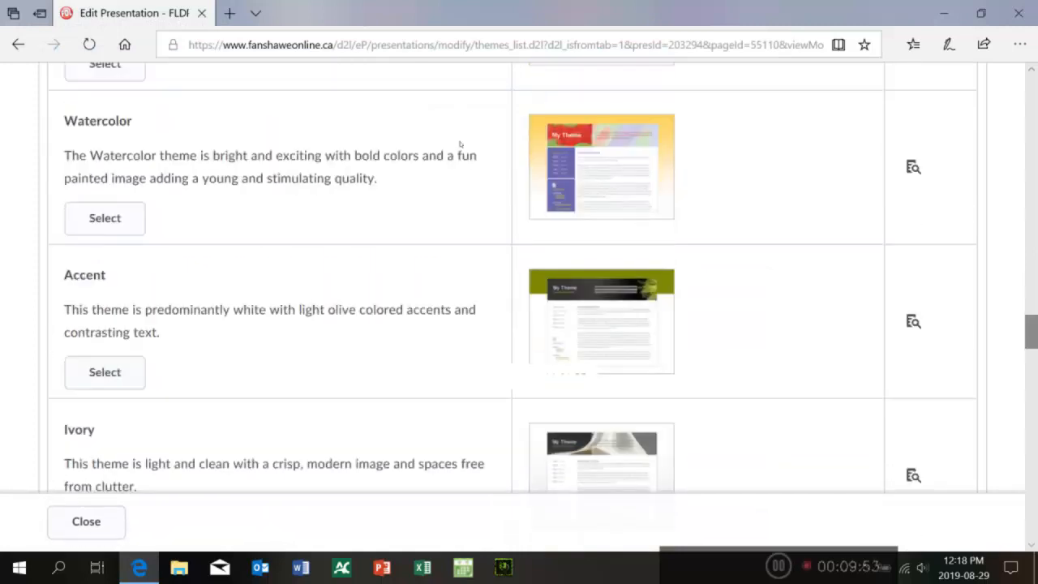
{"action": "left_click", "coordinate": [913, 321]}
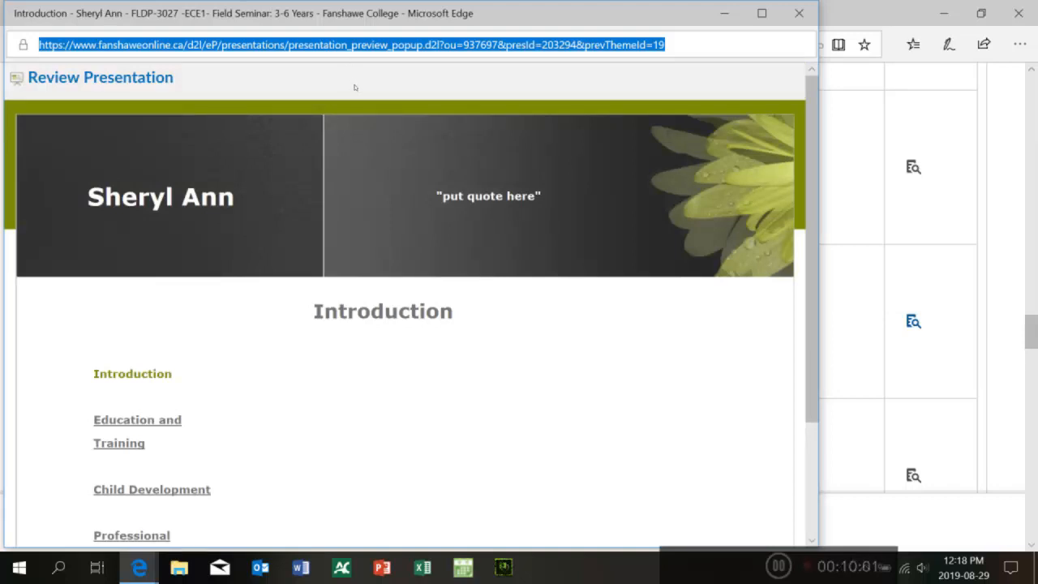
{"action": "left_click_drag", "start_coordinate": [355, 91], "coordinate": [357, 107]}
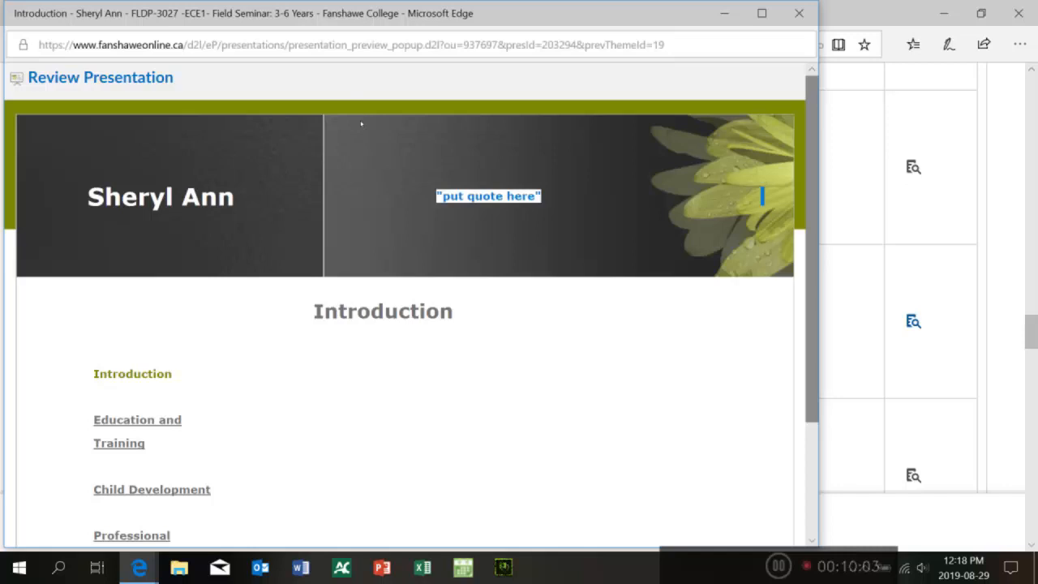
{"action": "scroll", "coordinate": [362, 138], "scroll_direction": "down", "scroll_amount": 1}
{"action": "scroll", "coordinate": [359, 109], "scroll_direction": "up", "scroll_amount": 1}
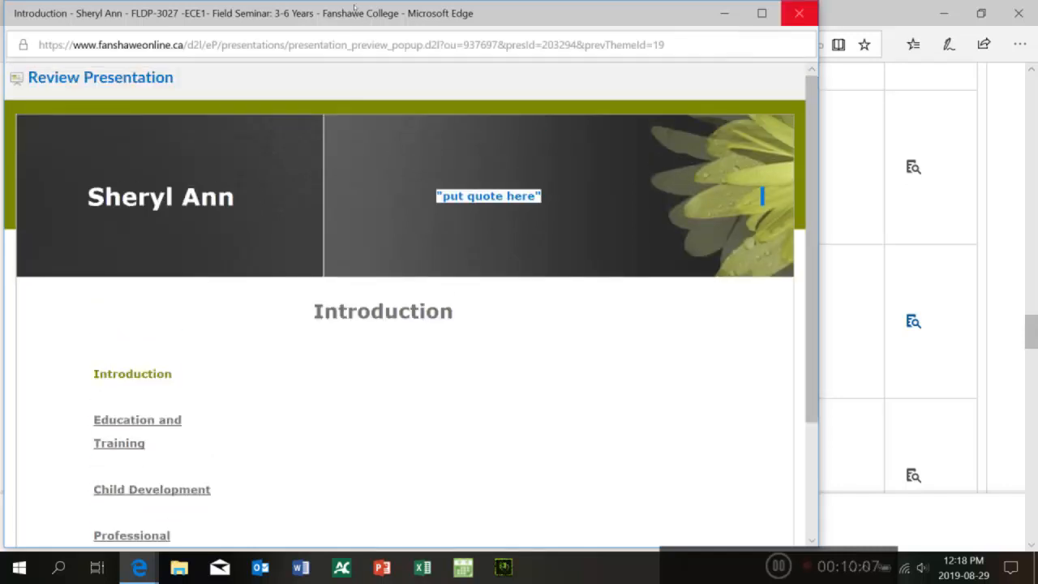
{"action": "left_click", "coordinate": [799, 13]}
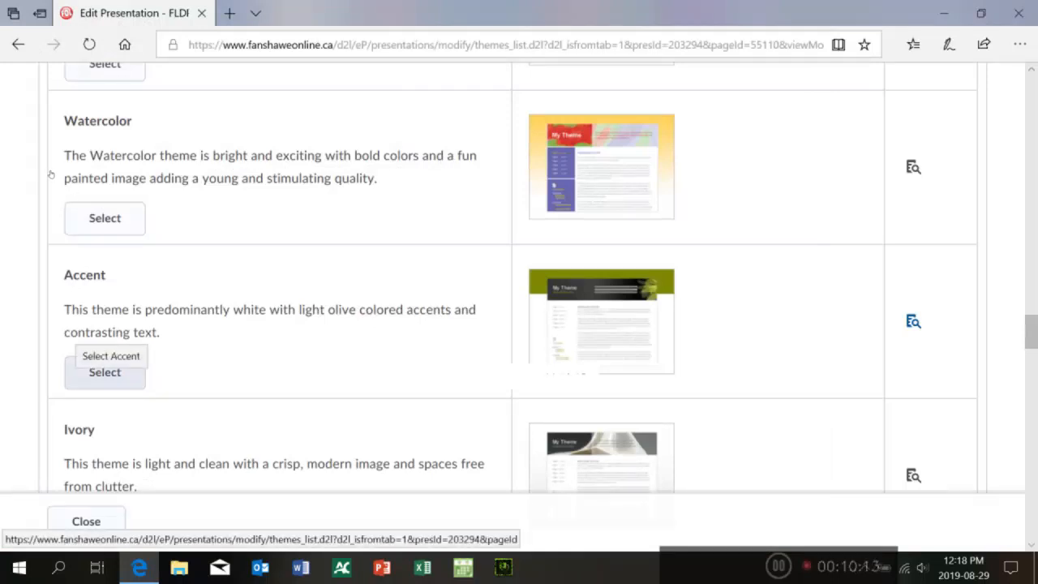
Step: Apply the Accent theme to the presentation, confirm the change, and close the preview
{"action": "left_click", "coordinate": [105, 372]}
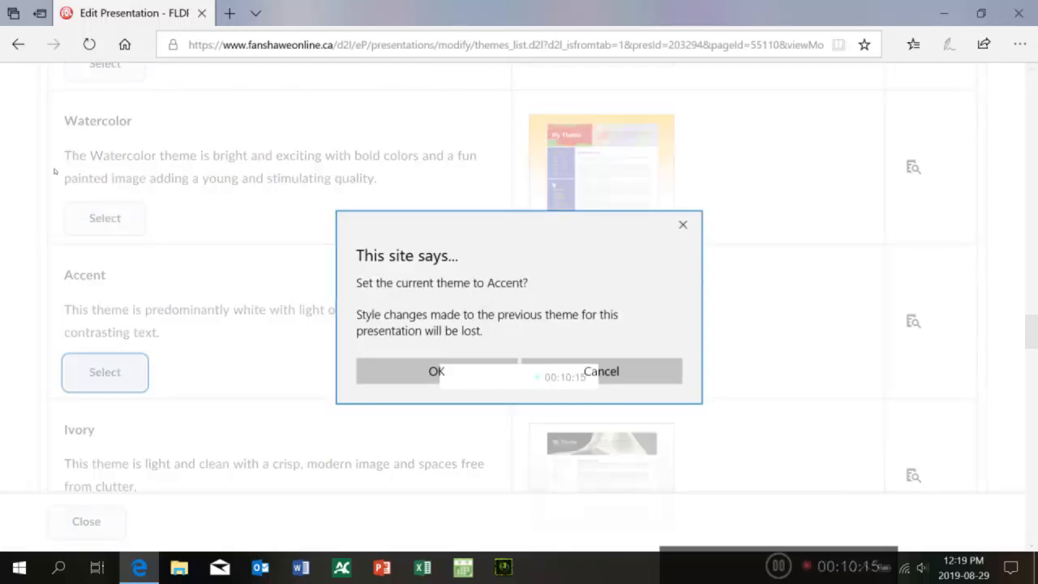
{"action": "left_click", "coordinate": [406, 373]}
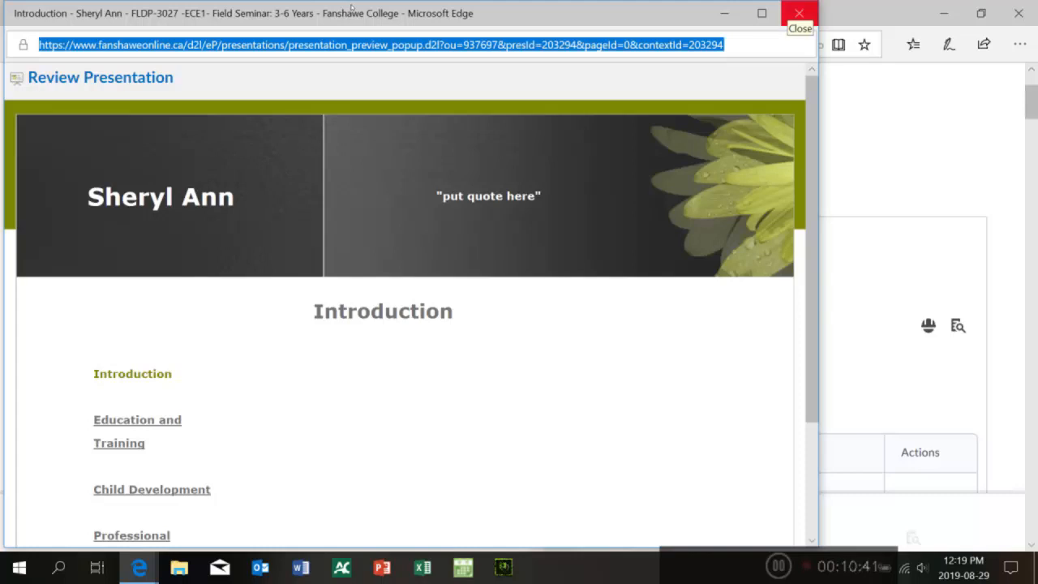
{"action": "left_click", "coordinate": [799, 13]}
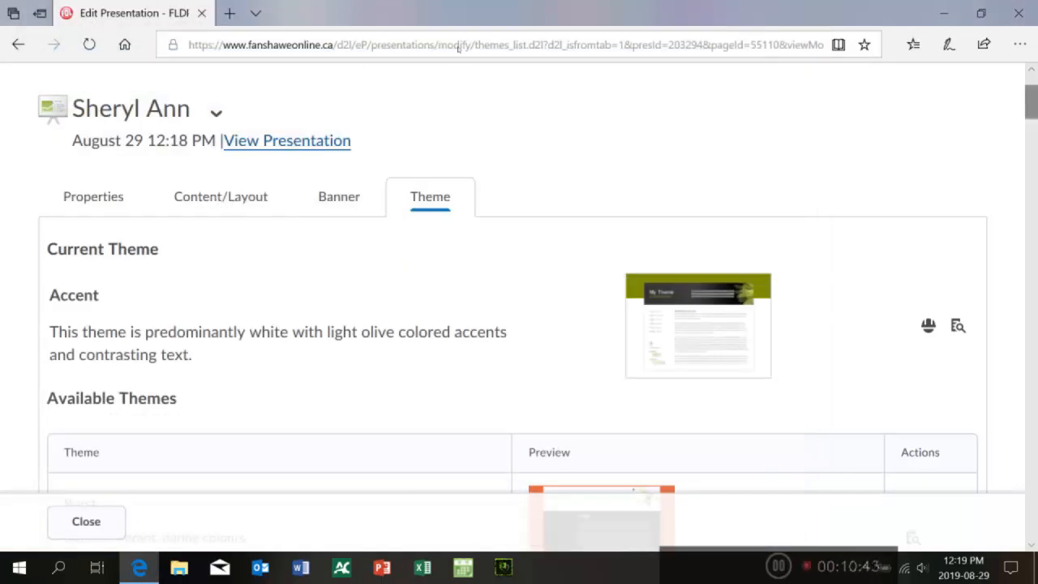
{"action": "scroll", "coordinate": [456, 55], "scroll_direction": "down", "scroll_amount": 6}
{"action": "scroll", "coordinate": [456, 55], "scroll_direction": "up", "scroll_amount": 4}
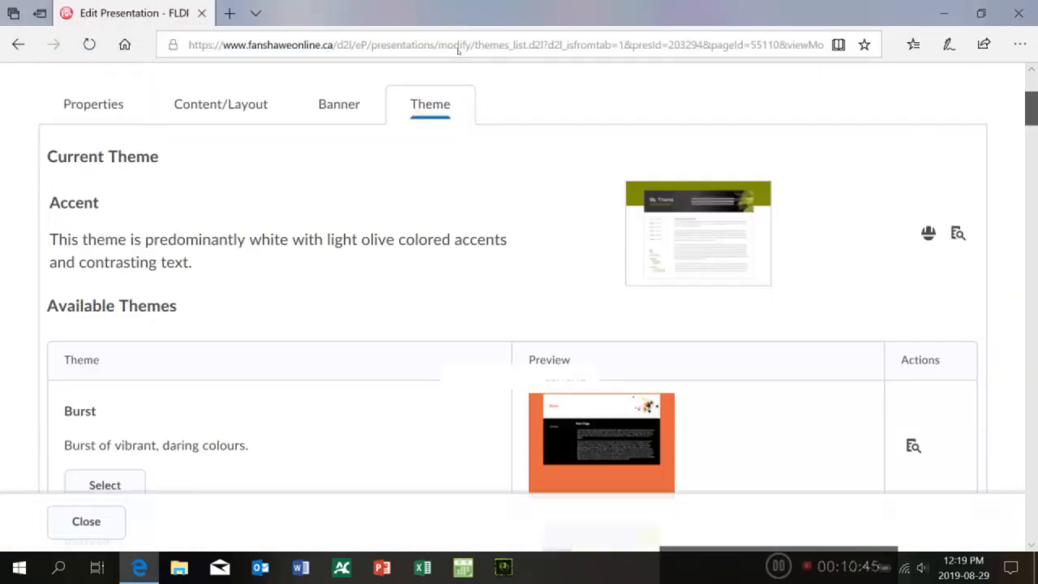
{"action": "scroll", "coordinate": [458, 50], "scroll_direction": "up", "scroll_amount": 1}
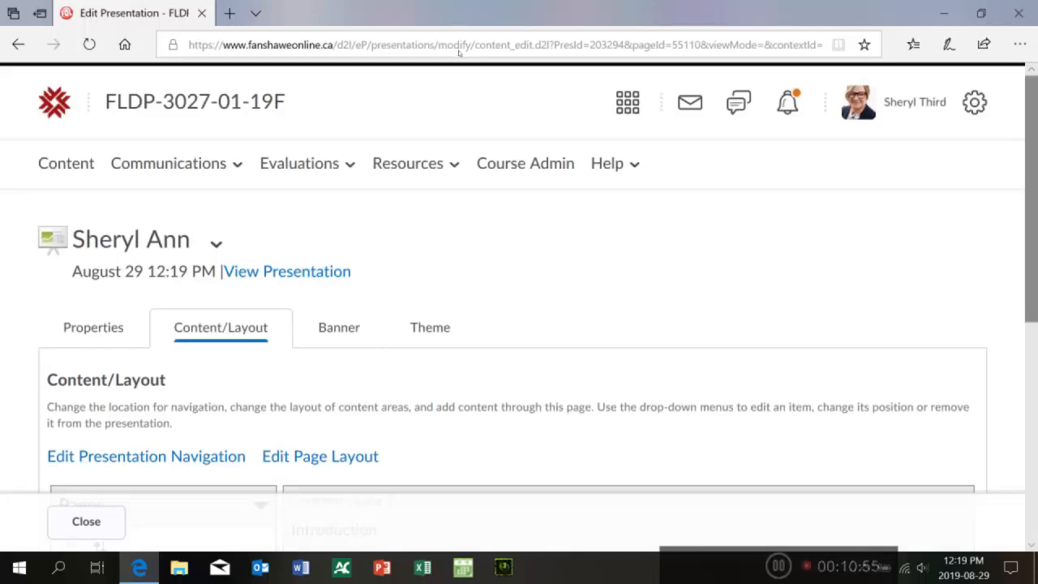
Step: Add a Text area component to the Introduction page's content area
{"action": "scroll", "coordinate": [461, 89], "scroll_direction": "down", "scroll_amount": 3}
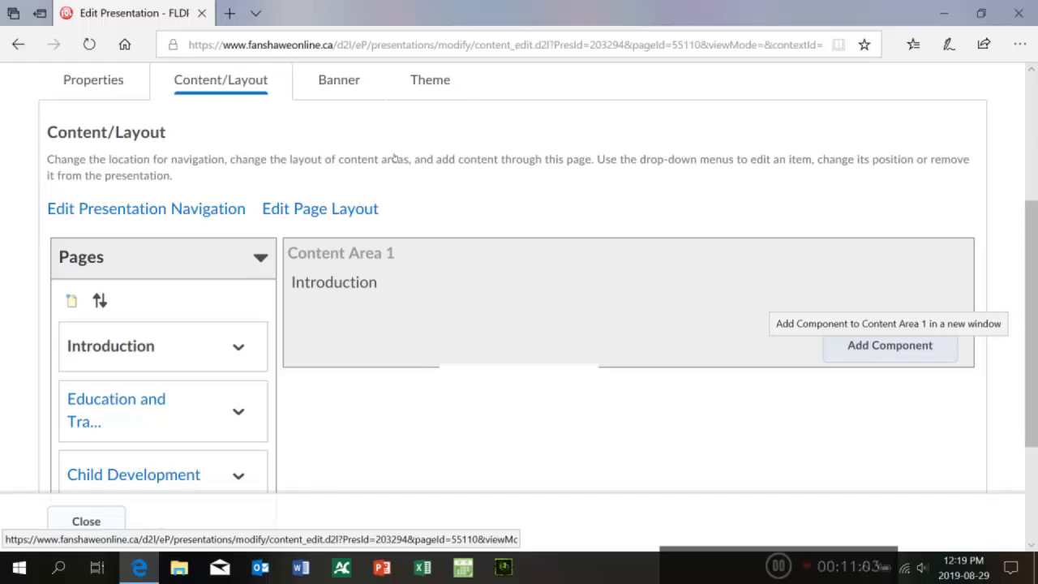
{"action": "left_click", "coordinate": [890, 344]}
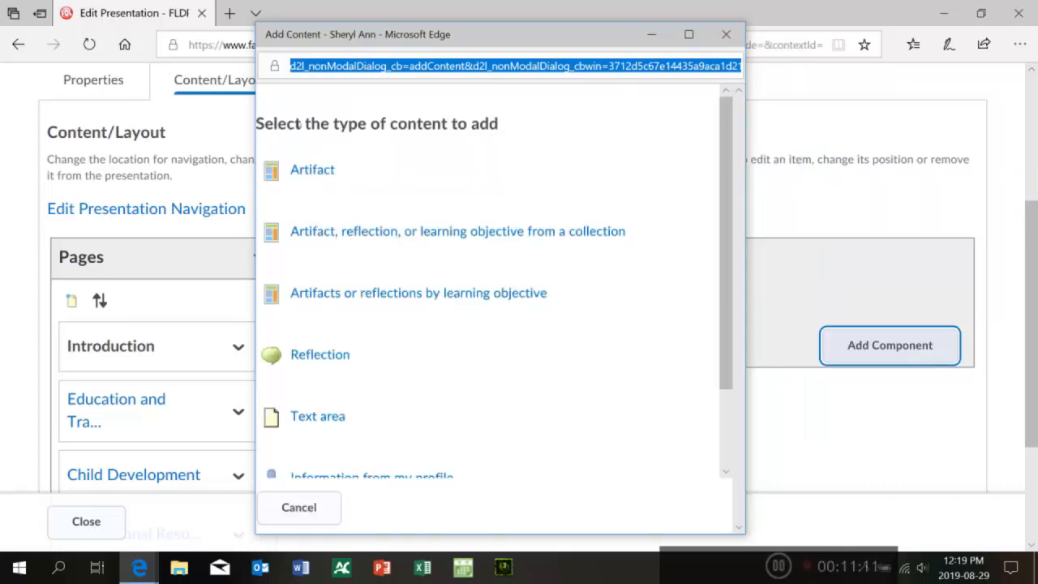
{"action": "scroll", "coordinate": [323, 112], "scroll_direction": "down", "scroll_amount": 2}
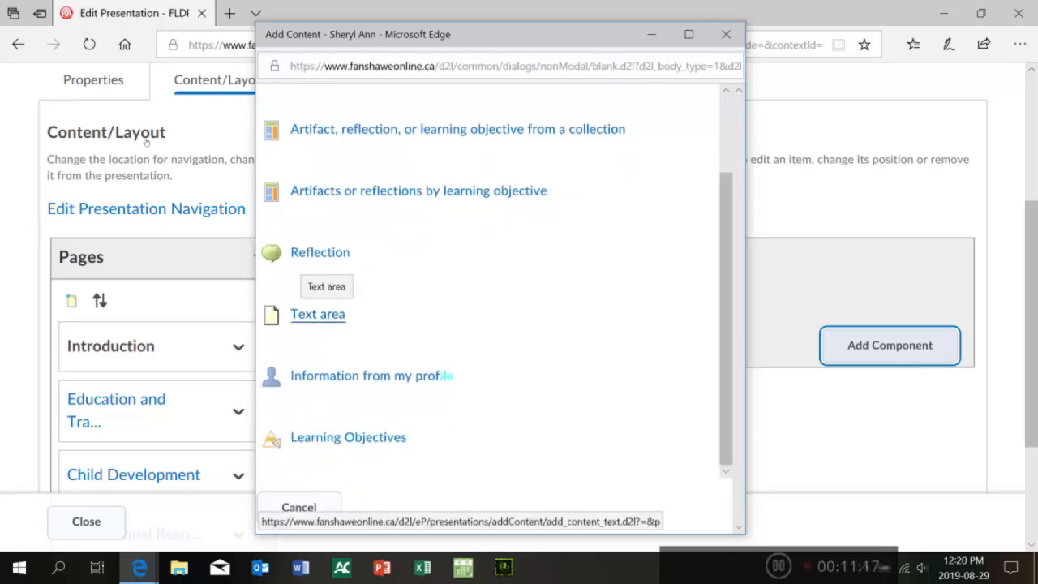
{"action": "left_click", "coordinate": [317, 314]}
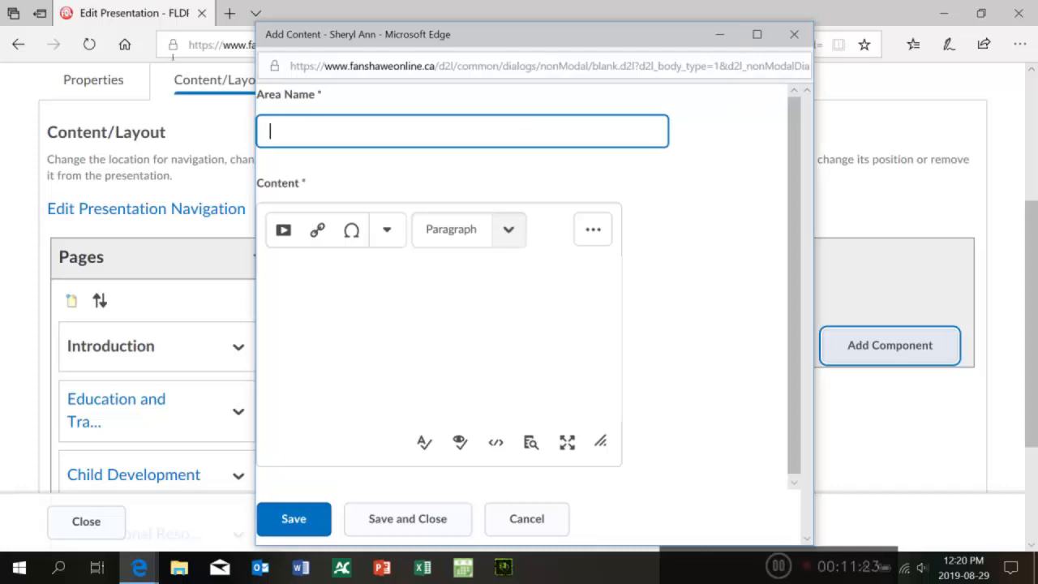
Step: Name the text area Introducton
{"action": "type", "text": "Refelction"}
{"action": "key", "text": "Left"}
{"action": "key", "text": "Left"}
{"action": "key", "text": "Left"}
{"action": "key", "text": "Left"}
{"action": "key", "text": "Left"}
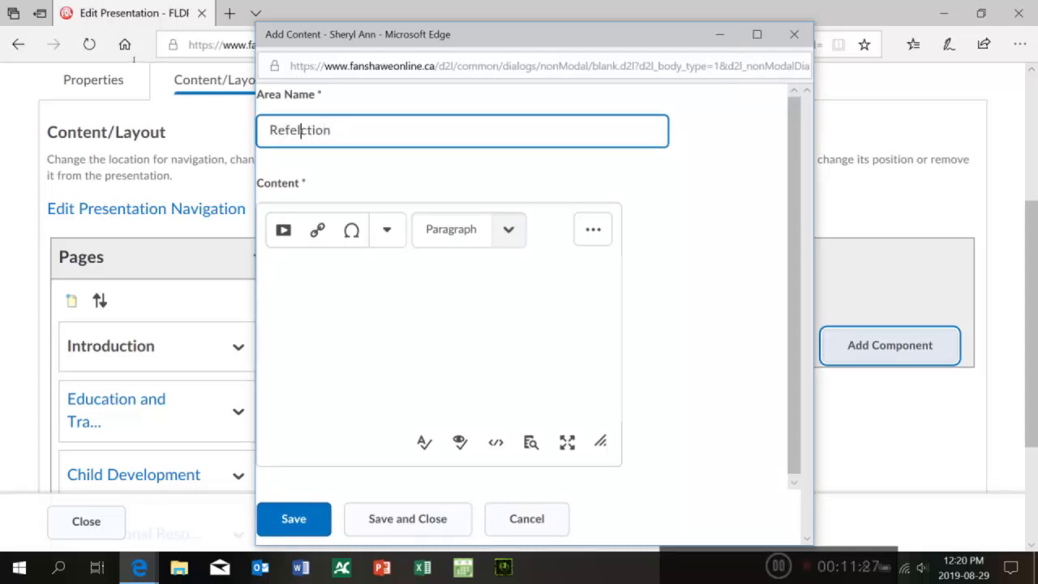
{"action": "key", "text": "BackSpace"}
{"action": "key", "text": "BackSpace"}
{"action": "left_click_drag", "start_coordinate": [344, 127], "coordinate": [251, 130]}
{"action": "type", "text": "INtr"}
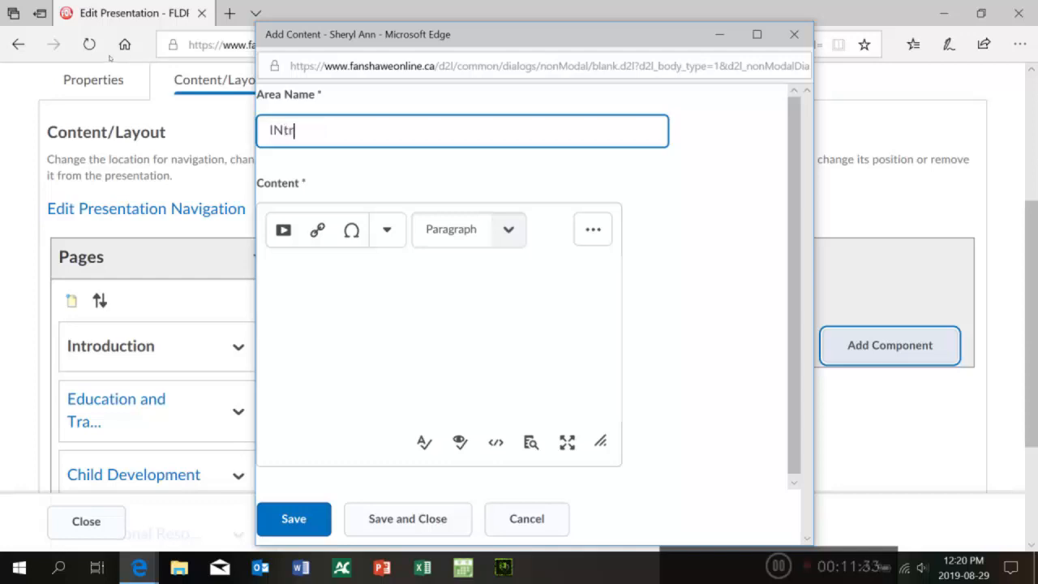
{"action": "type", "text": "oducton"}
{"action": "key", "text": "BackSpace"}
{"action": "type", "text": "n"}
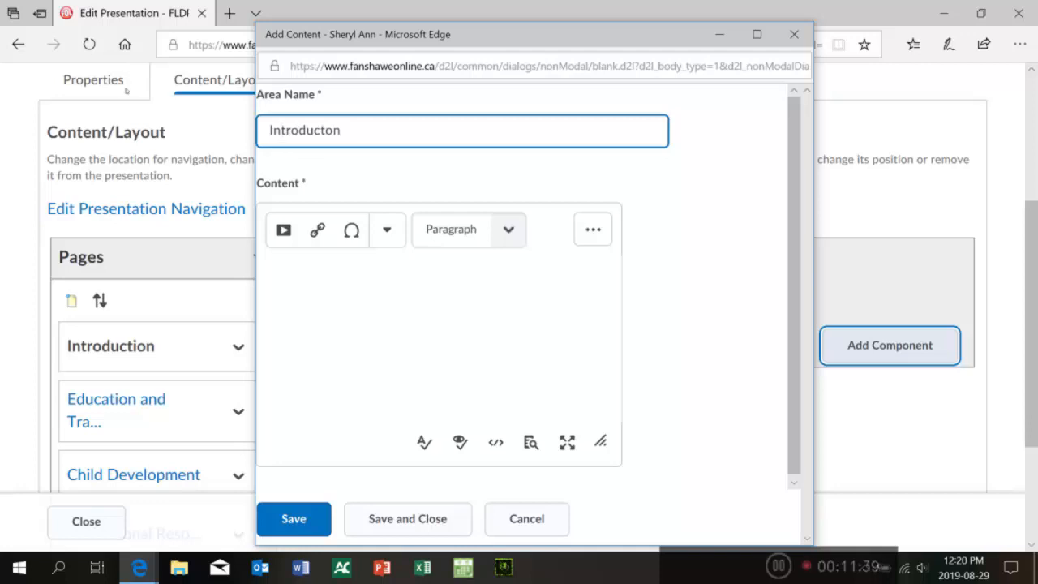
Step: Enter 'balh blah blah....' as the first paragraph of the text area's content and start a new paragraph
{"action": "key", "text": "Tab"}
{"action": "type", "text": "balh bl"}
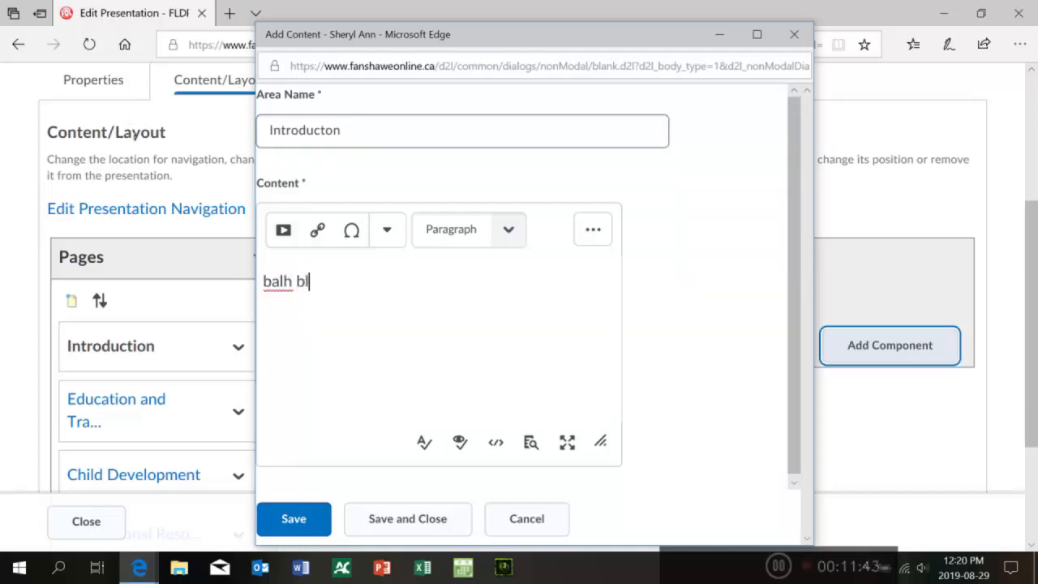
{"action": "type", "text": "ah blah"}
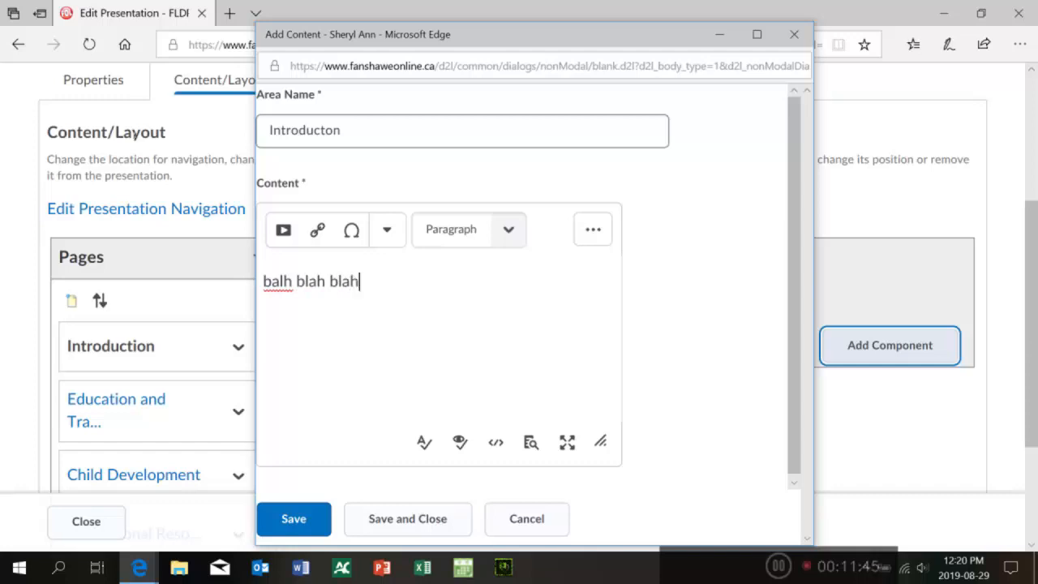
{"action": "type", "text": "...."}
{"action": "key", "text": "Return"}
Step: Write the second paragraph 'Type an introduction to eportfolo', correcting the typos in 'an introduction'
{"action": "type", "text": "Type an"}
{"action": "key", "text": "BackSpace"}
{"action": "key", "text": "BackSpace"}
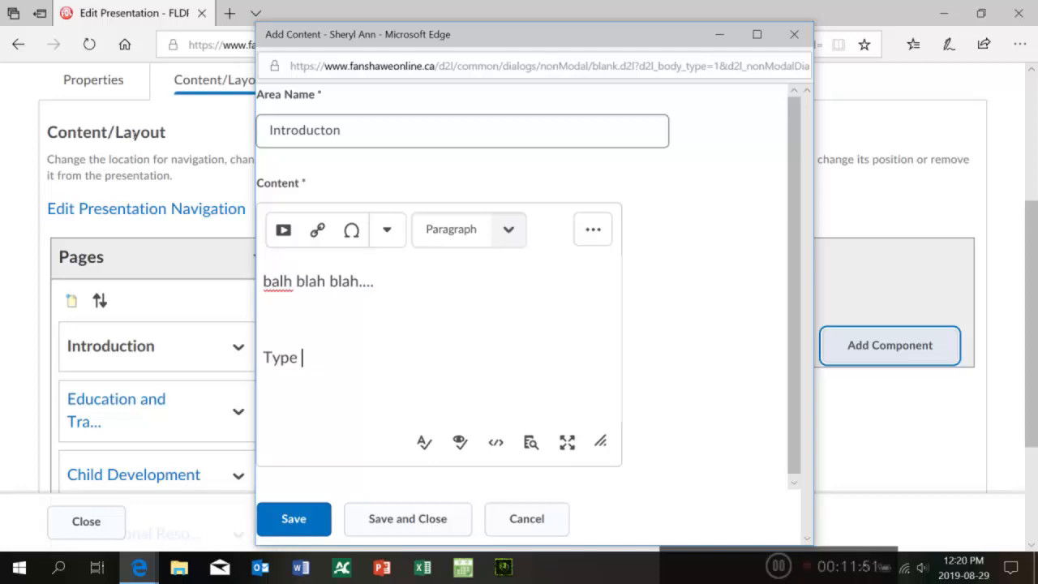
{"action": "type", "text": "aintorduction t"}
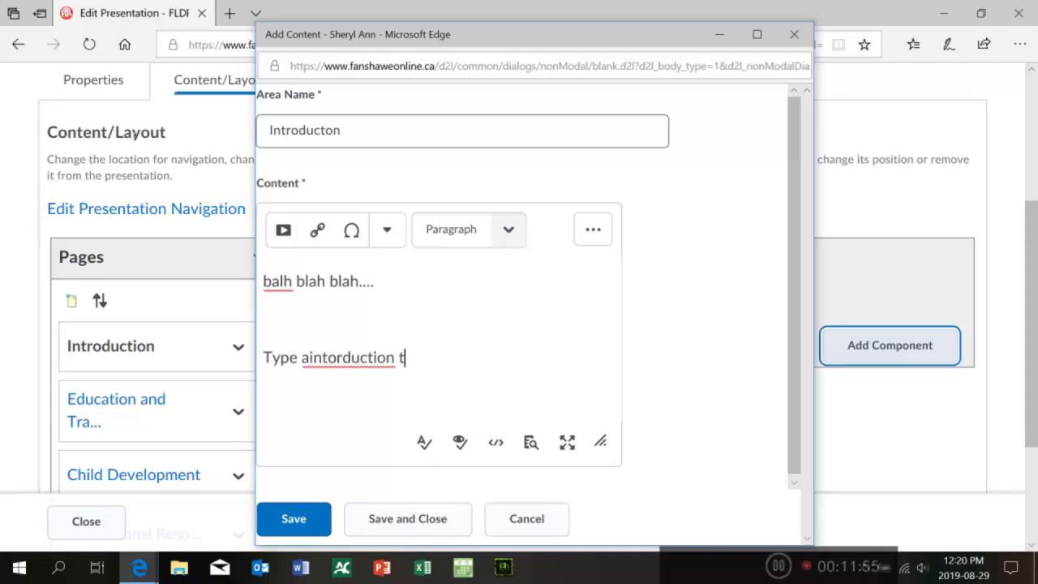
{"action": "type", "text": "o eportfolo"}
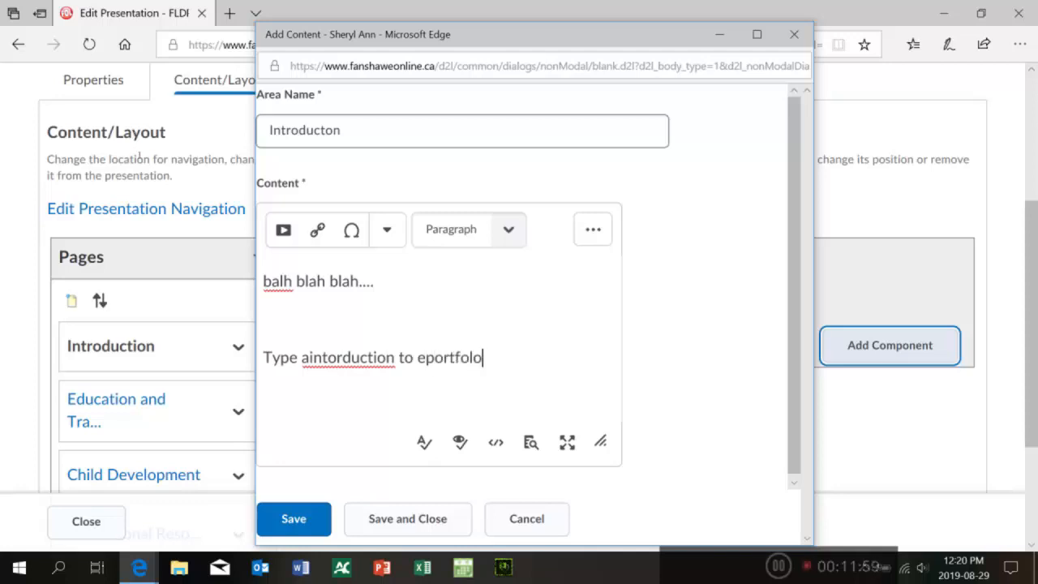
{"action": "left_click", "coordinate": [309, 358]}
{"action": "type", "text": "n"}
{"action": "key", "text": "Right"}
{"action": "key", "text": "Right"}
{"action": "key", "text": "Right"}
{"action": "key", "text": "Delete"}
{"action": "key", "text": "Right"}
{"action": "type", "text": "o"}
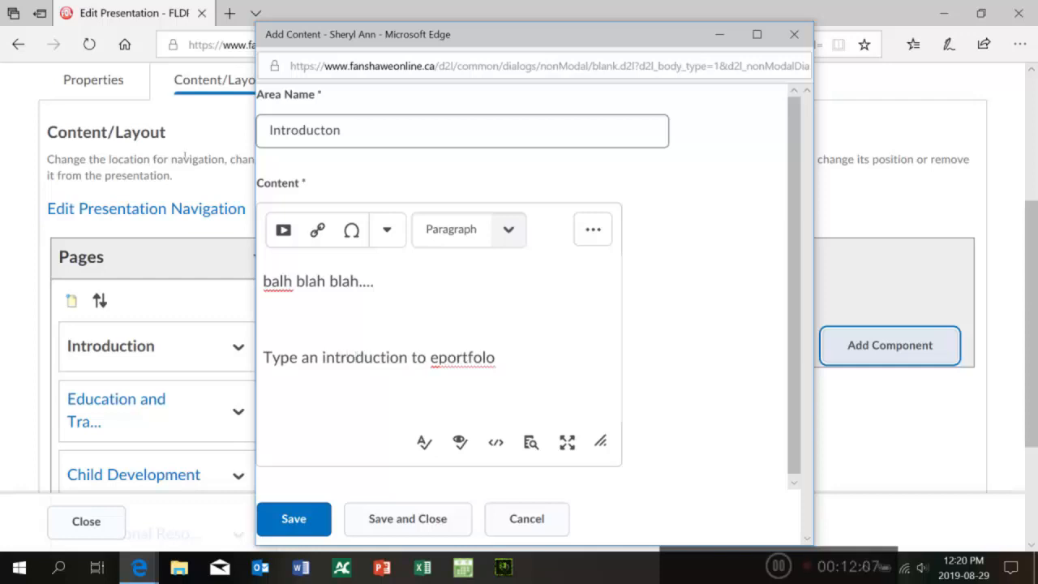
Step: Fix 'eportfolio' and extend the sentence with 'which is very similar to cover letter'
{"action": "key", "text": "End"}
{"action": "key", "text": "Left"}
{"action": "type", "text": "i"}
{"action": "key", "text": "Right"}
{"action": "type", "text": "which"}
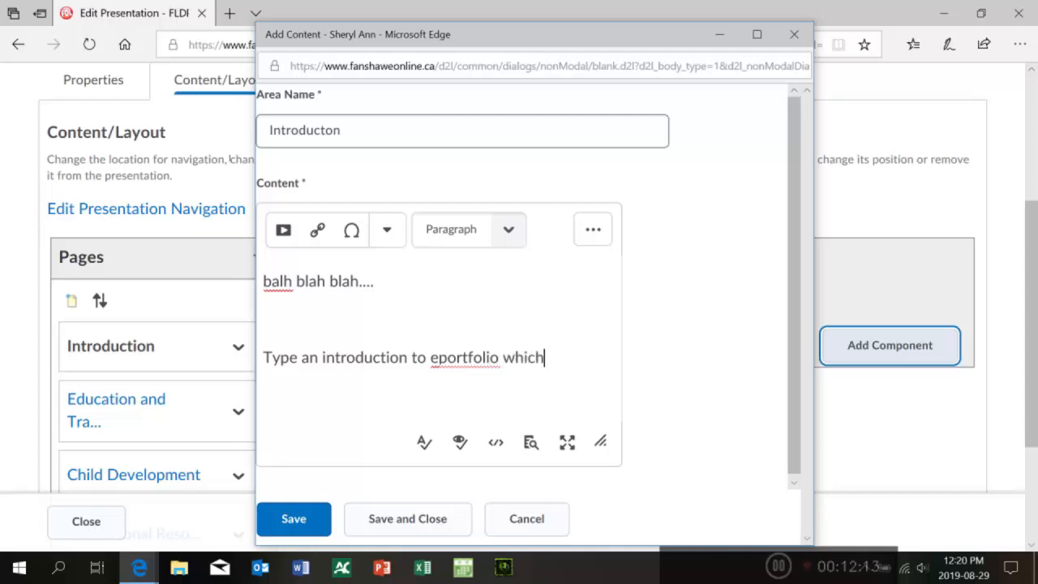
{"action": "type", "text": " is very s"}
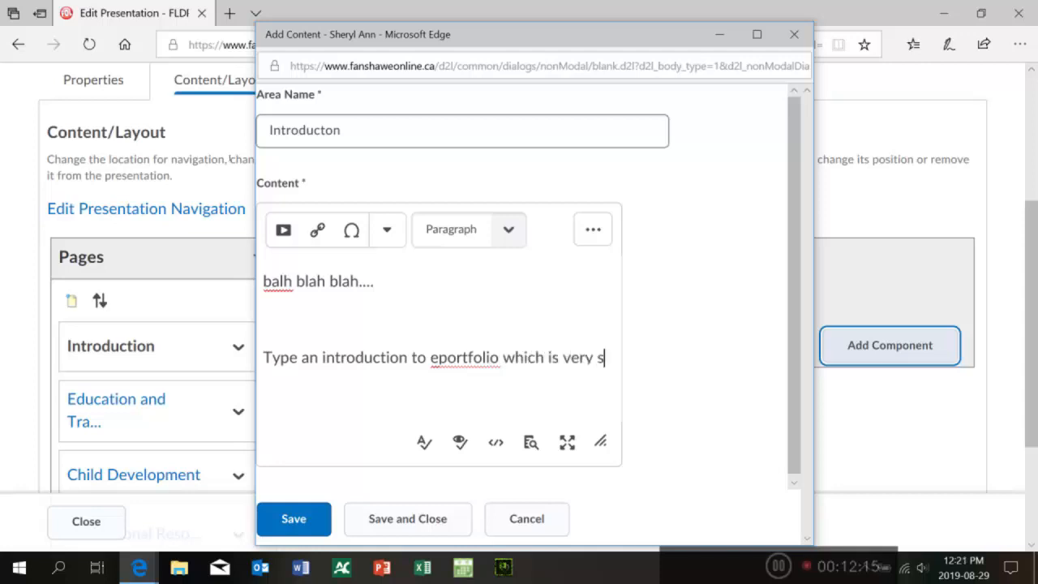
{"action": "type", "text": "imilar "}
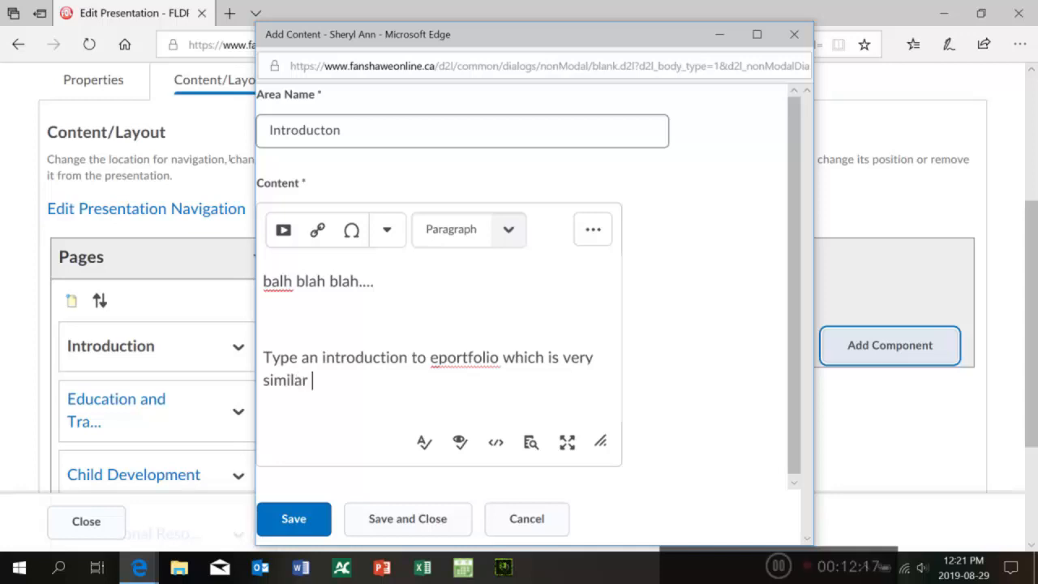
{"action": "type", "text": "to cover letter"}
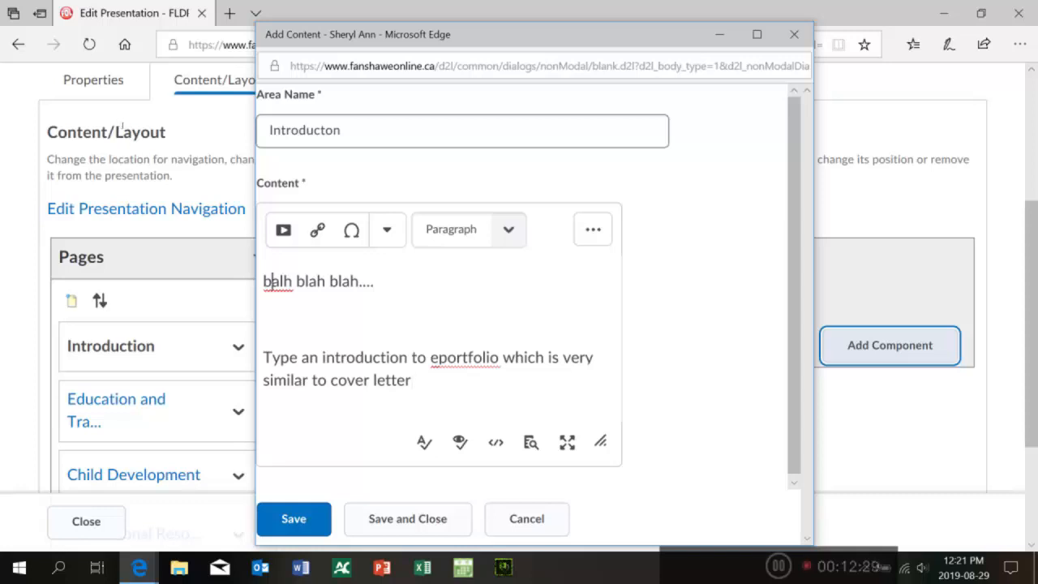
Step: Correct the first word to 'blah', then save and close the Introducton text area
{"action": "key", "text": "Delete"}
{"action": "key", "text": "Right"}
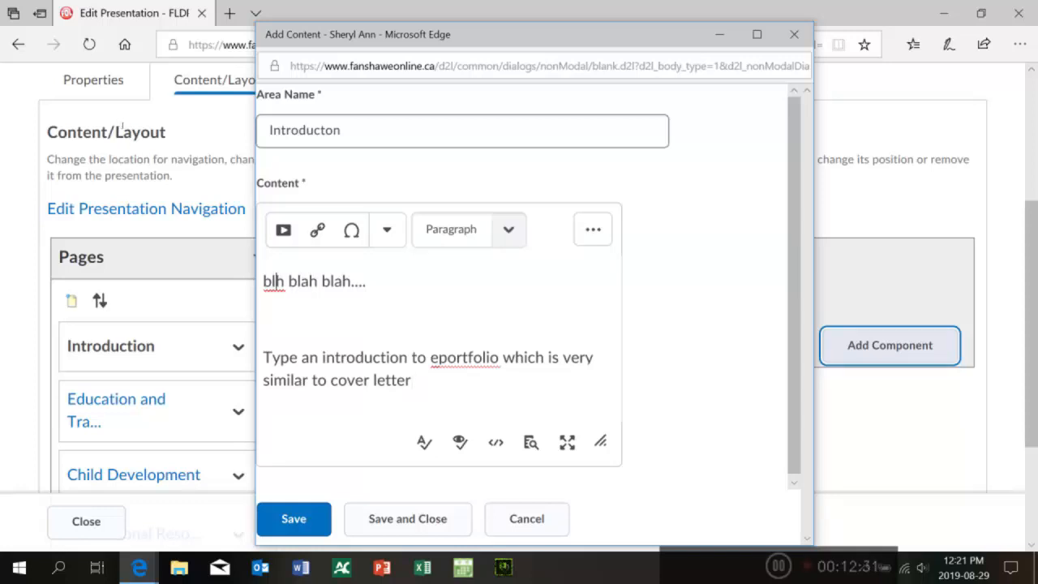
{"action": "type", "text": "a"}
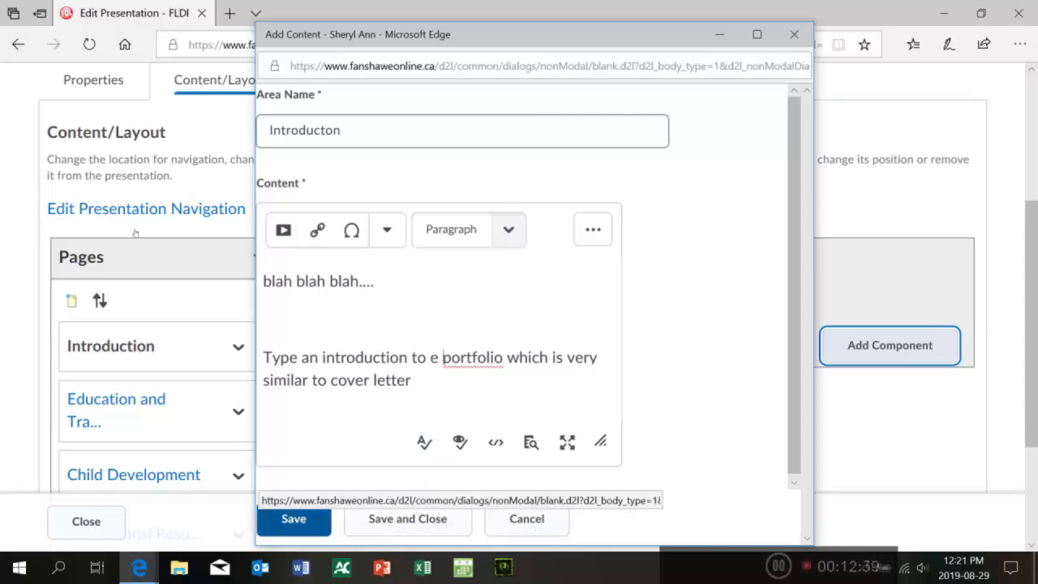
{"action": "left_click", "coordinate": [293, 519]}
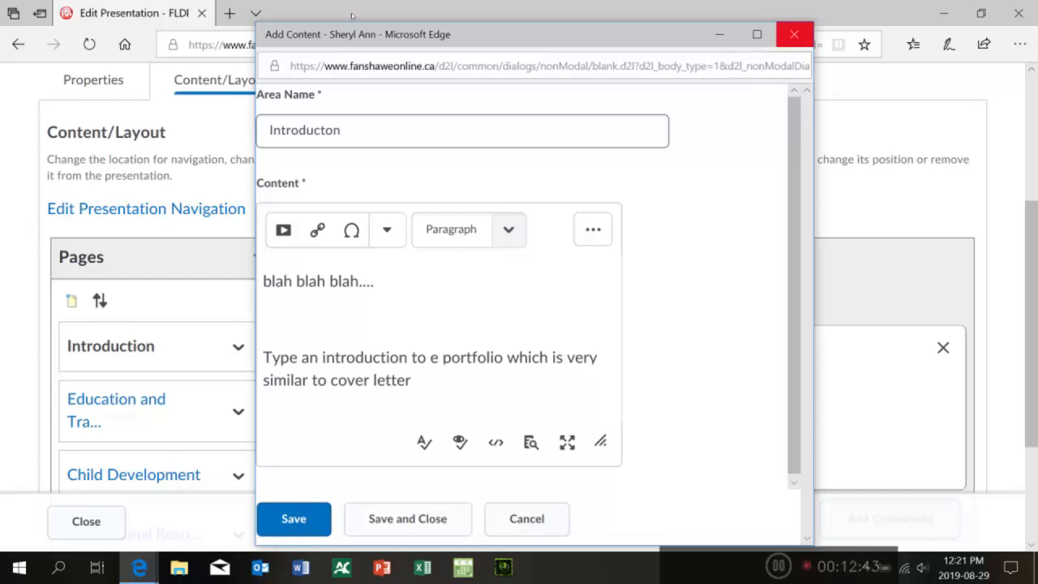
{"action": "left_click", "coordinate": [432, 525]}
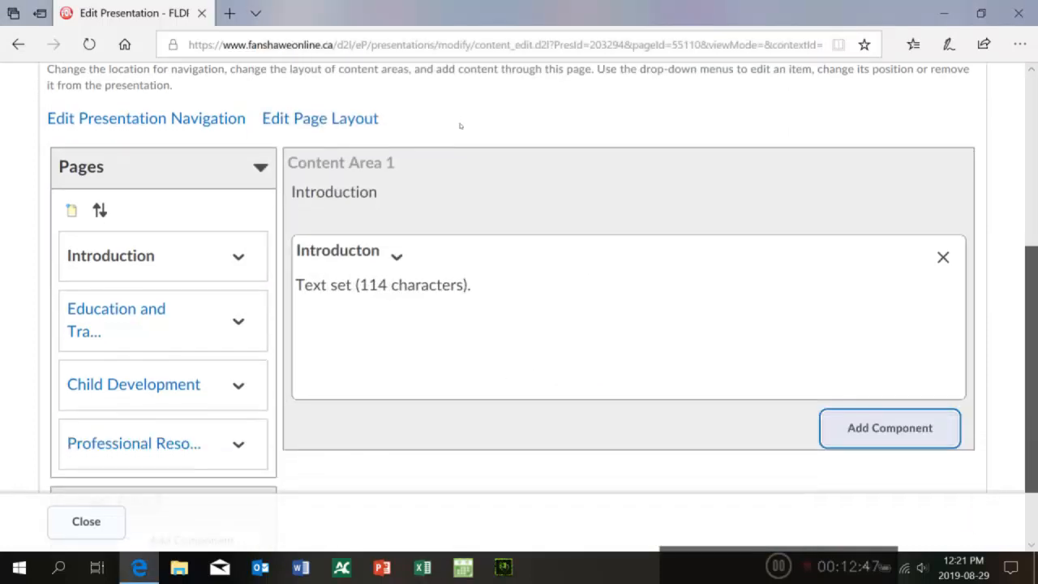
Step: Open the Introducton text area's editor to review its content, then close it
{"action": "scroll", "coordinate": [460, 126], "scroll_direction": "down", "scroll_amount": 1}
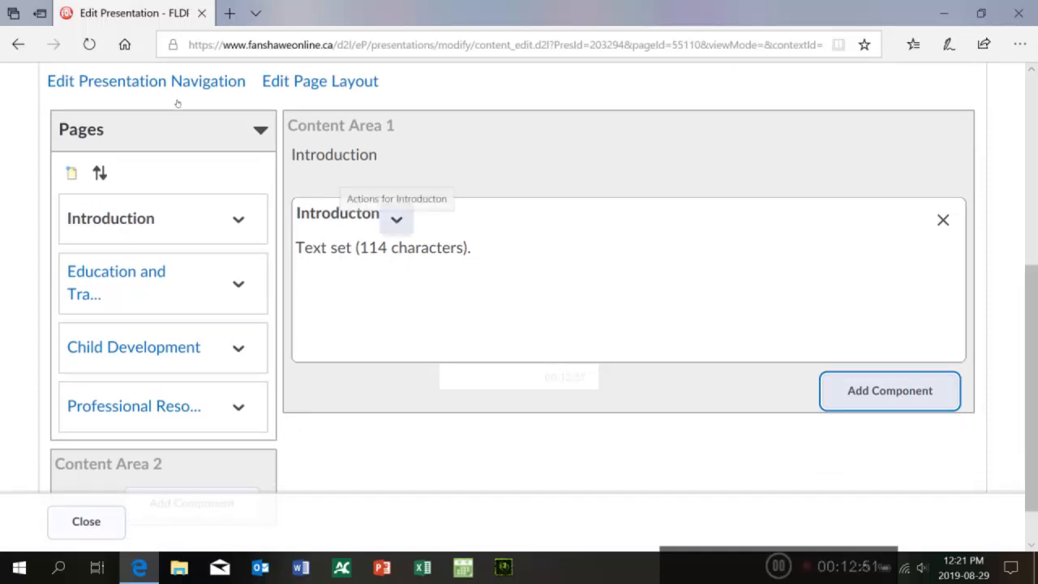
{"action": "left_click", "coordinate": [396, 219]}
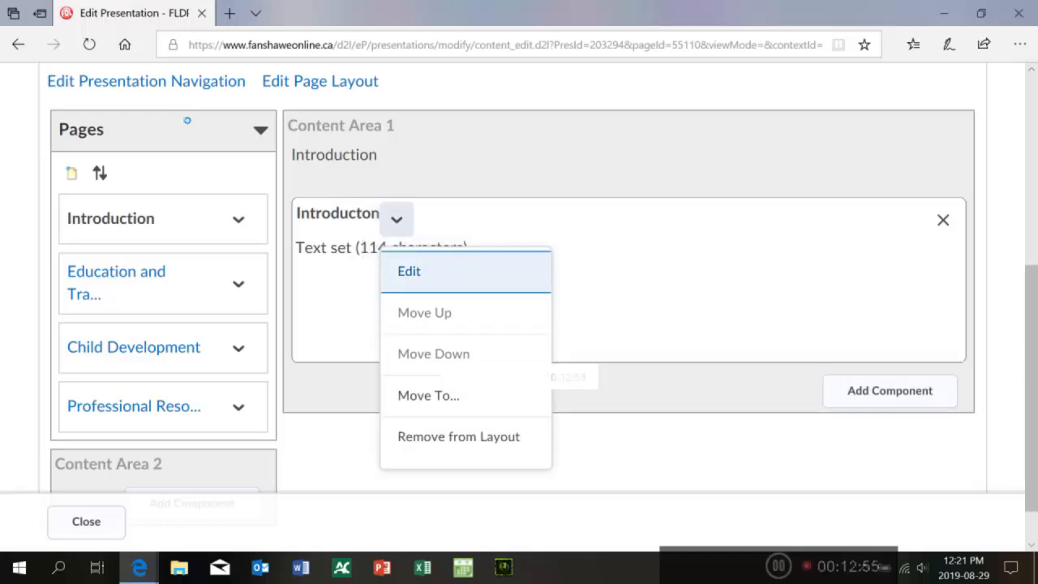
{"action": "key", "text": "Return"}
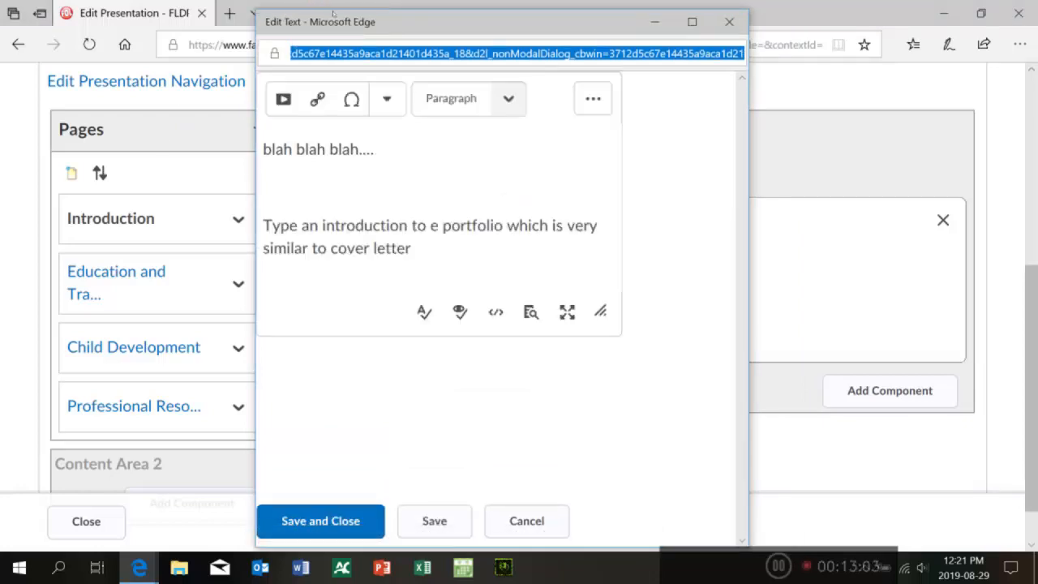
{"action": "left_click", "coordinate": [729, 22]}
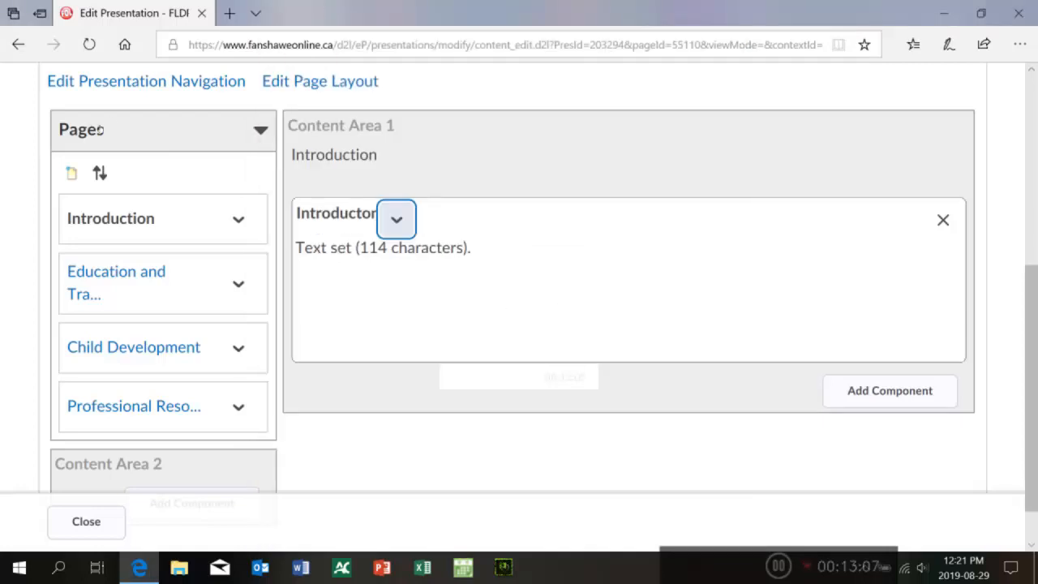
Step: Open the Education and Training page to edit its content
{"action": "left_click", "coordinate": [239, 283]}
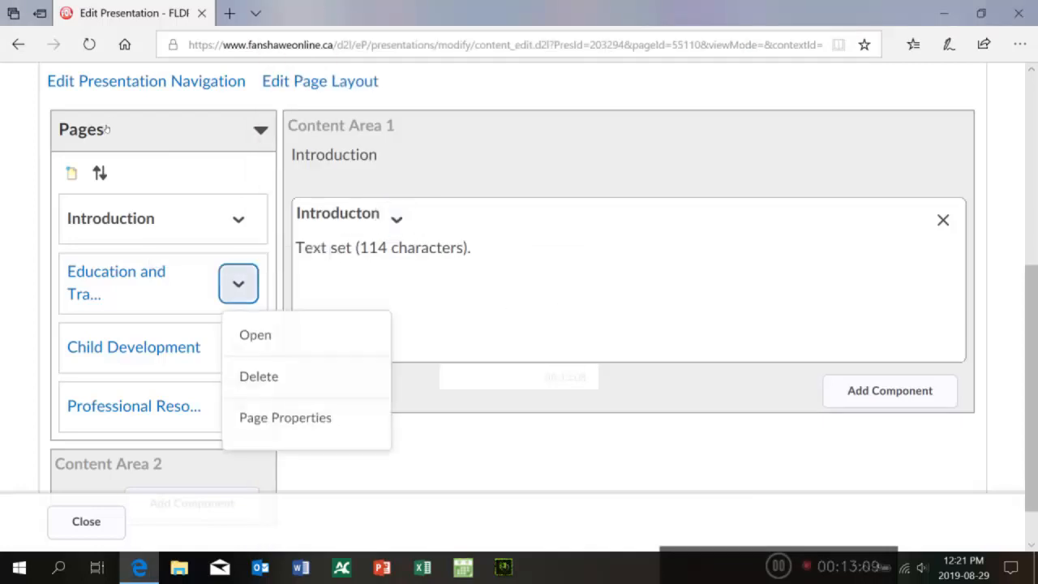
{"action": "left_click", "coordinate": [116, 282]}
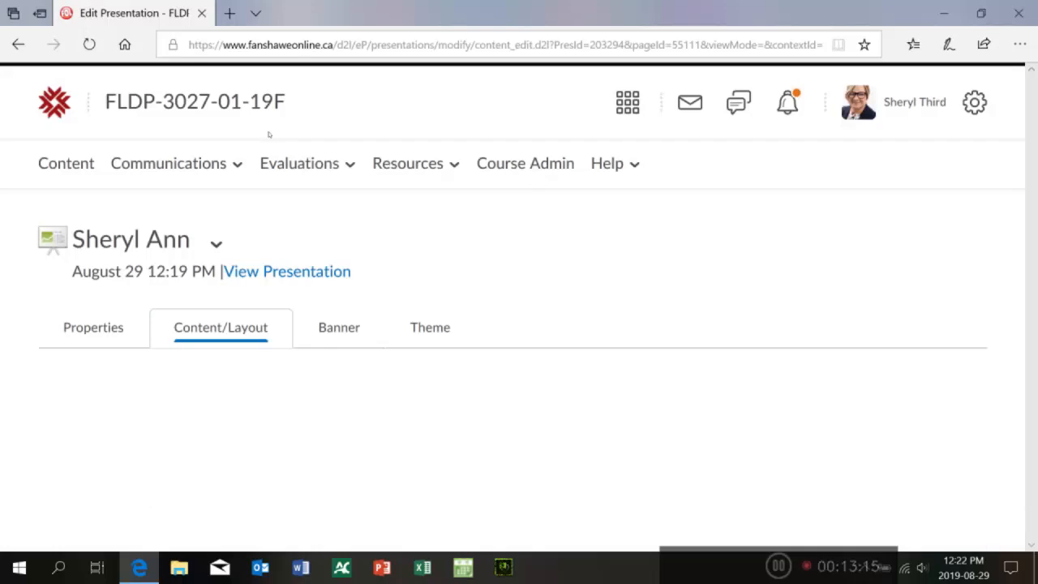
{"action": "scroll", "coordinate": [459, 122], "scroll_direction": "down", "scroll_amount": 3}
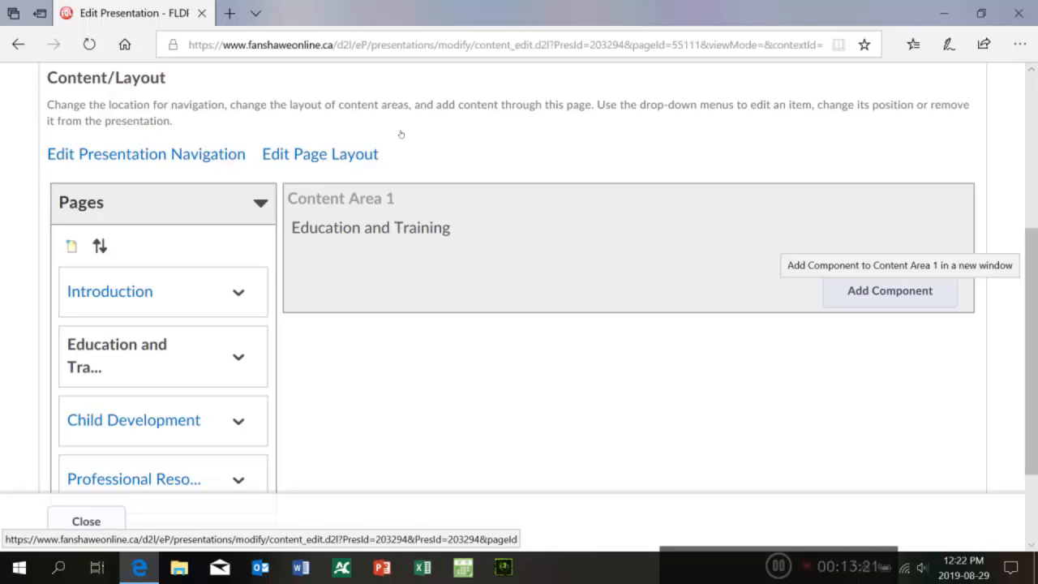
{"action": "left_click", "coordinate": [889, 290]}
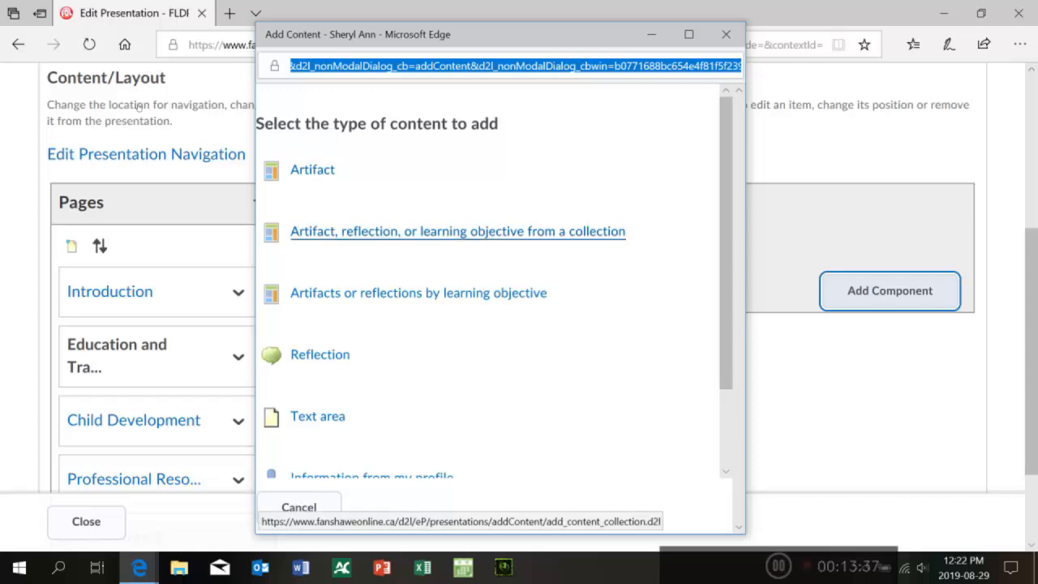
{"action": "left_click", "coordinate": [365, 231]}
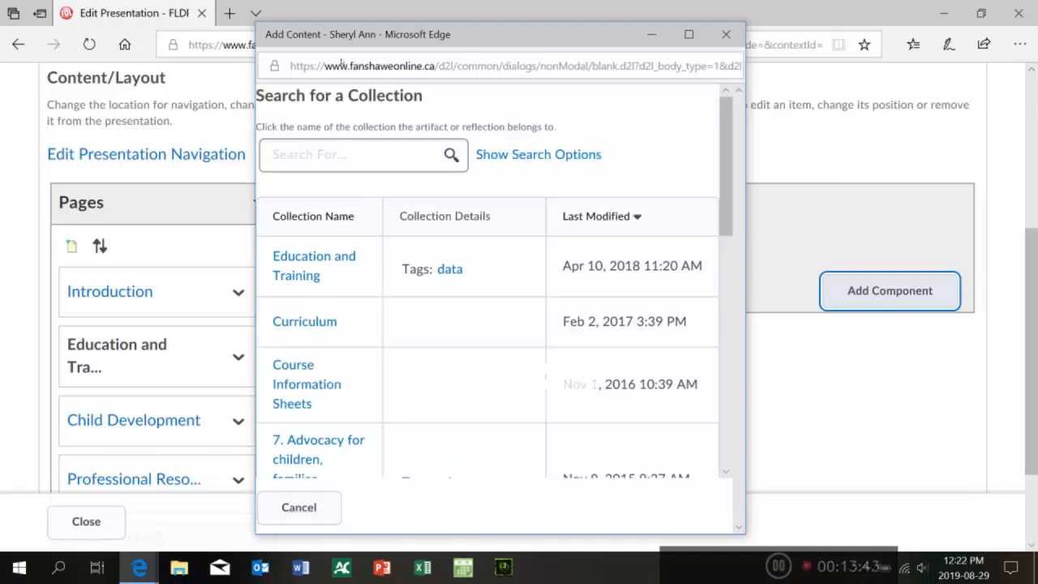
{"action": "scroll", "coordinate": [331, 135], "scroll_direction": "down", "scroll_amount": 5}
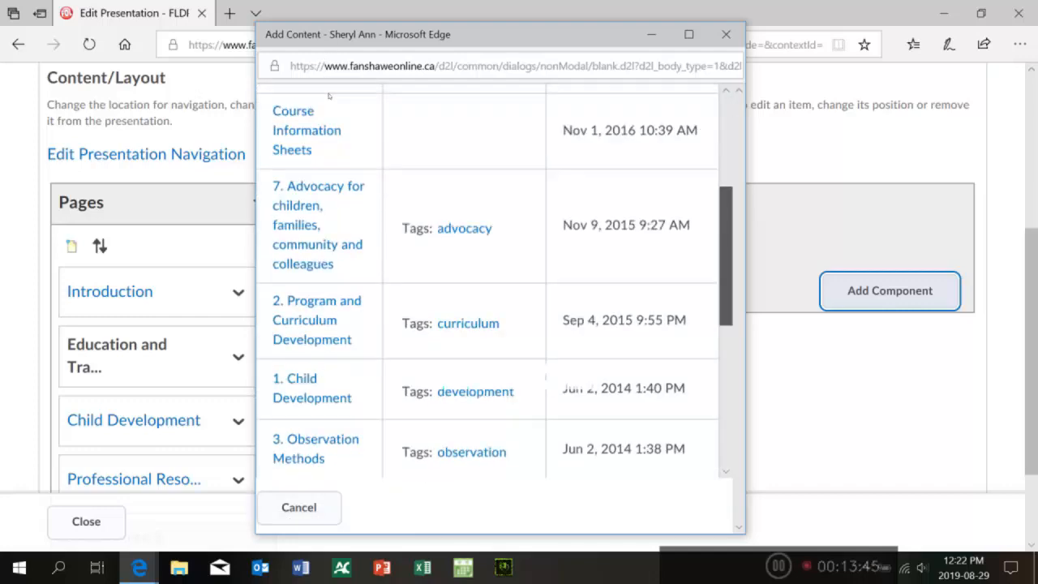
{"action": "scroll", "coordinate": [331, 138], "scroll_direction": "down", "scroll_amount": 3}
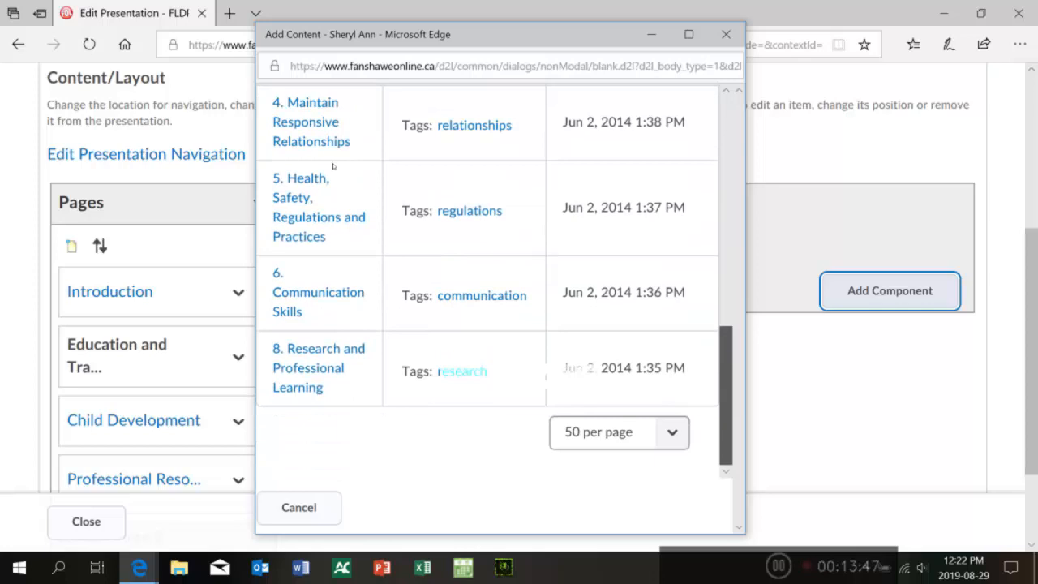
{"action": "scroll", "coordinate": [335, 167], "scroll_direction": "up", "scroll_amount": 10}
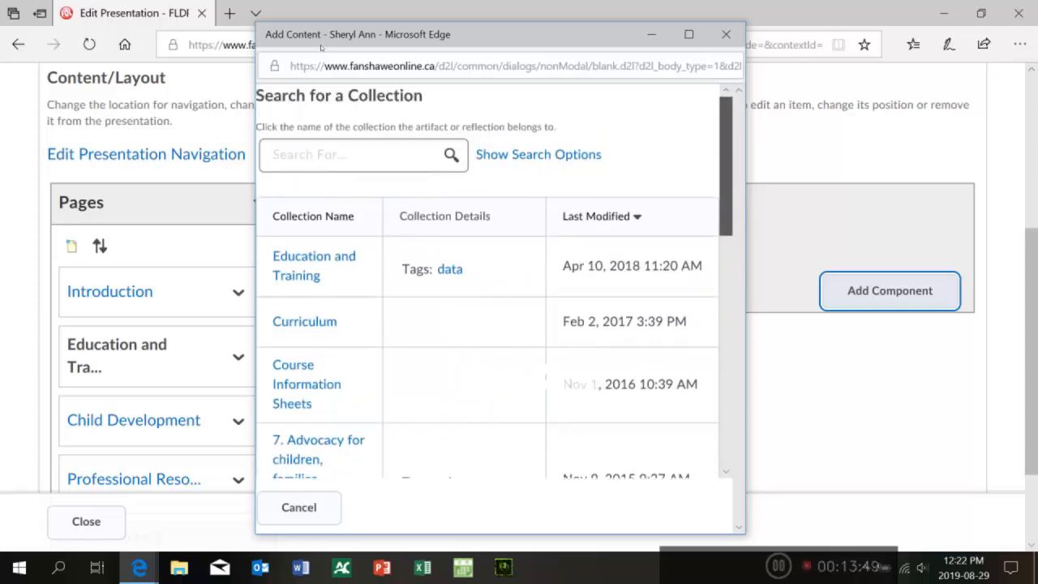
{"action": "left_click", "coordinate": [725, 34]}
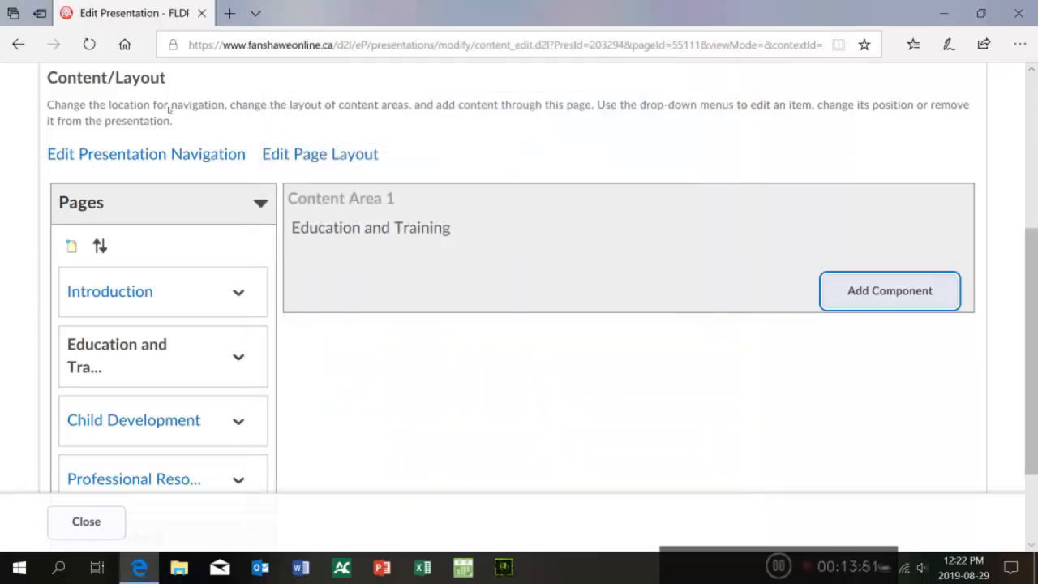
Step: Add the user's 2018 revised Curriculum Vitae artifact as a component of the Education and Training page
{"action": "left_click", "coordinate": [890, 291]}
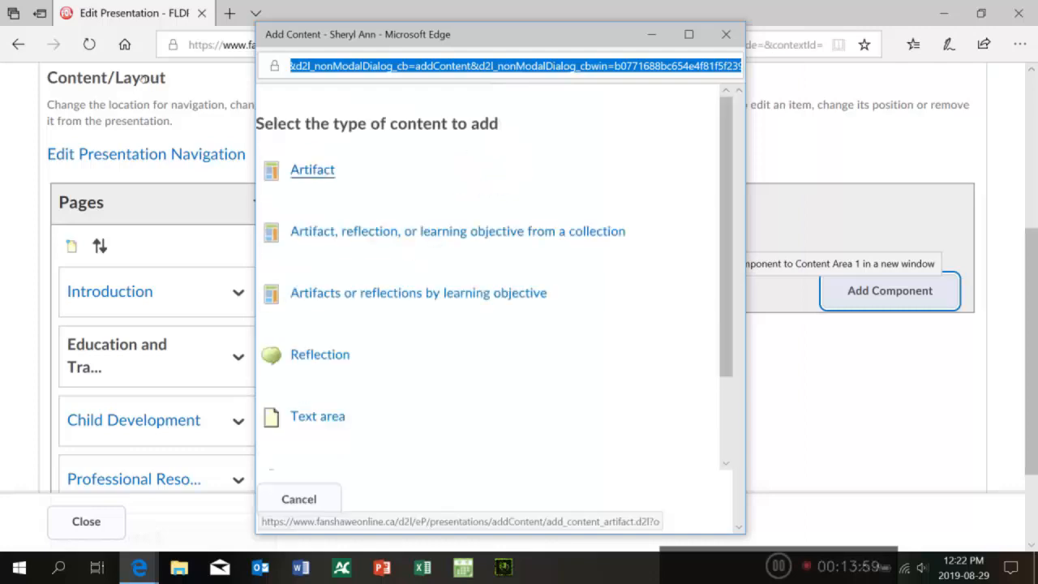
{"action": "left_click", "coordinate": [312, 169]}
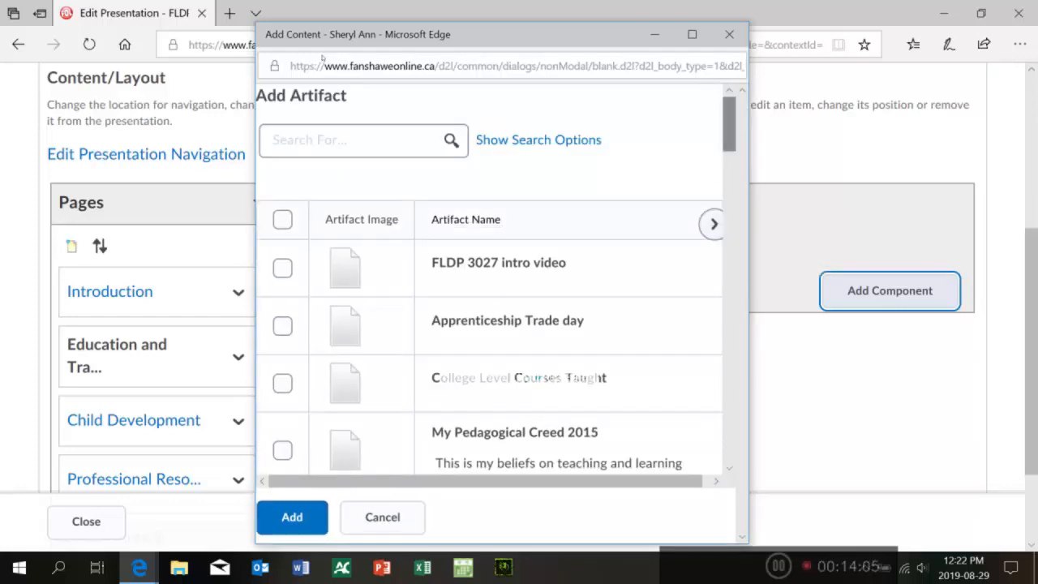
{"action": "scroll", "coordinate": [326, 64], "scroll_direction": "down", "scroll_amount": 3}
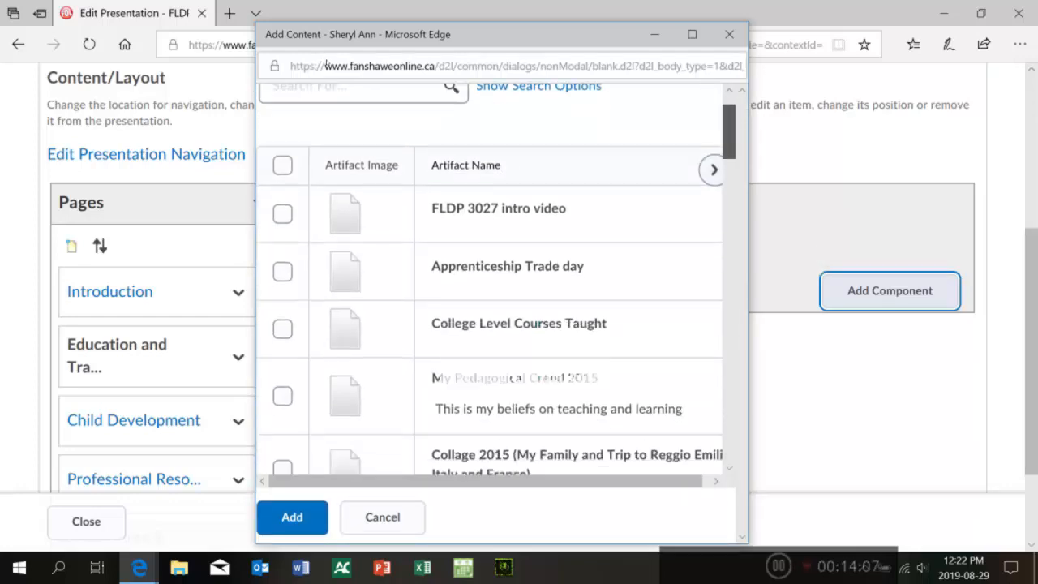
{"action": "scroll", "coordinate": [330, 87], "scroll_direction": "down", "scroll_amount": 3}
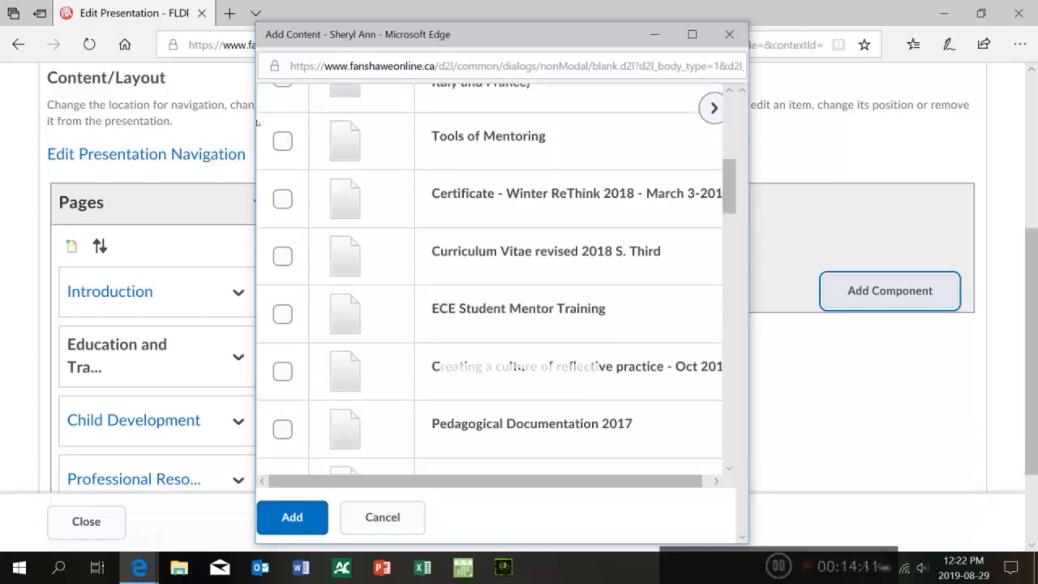
{"action": "left_click", "coordinate": [282, 256]}
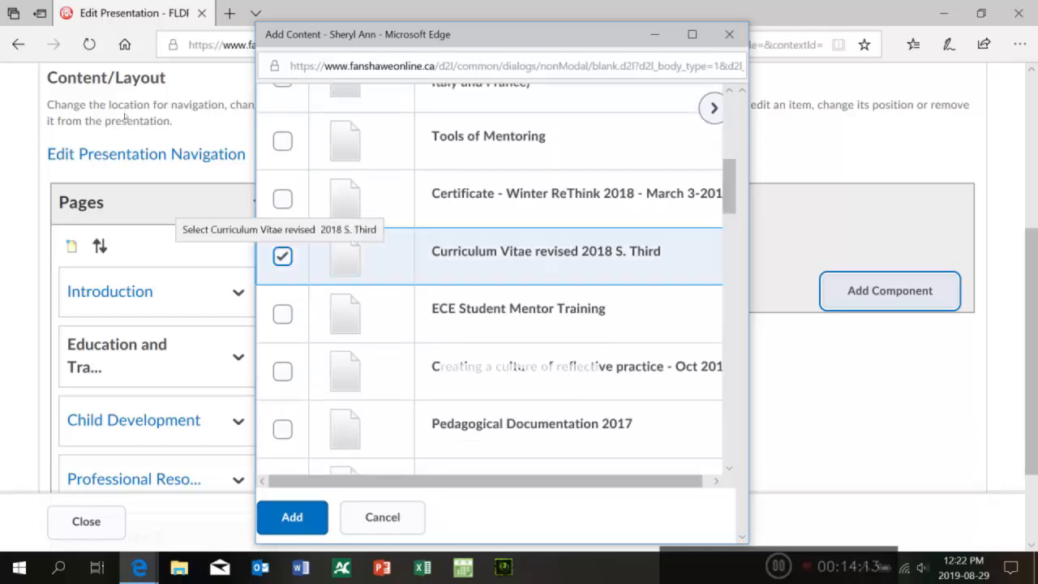
{"action": "left_click", "coordinate": [292, 516]}
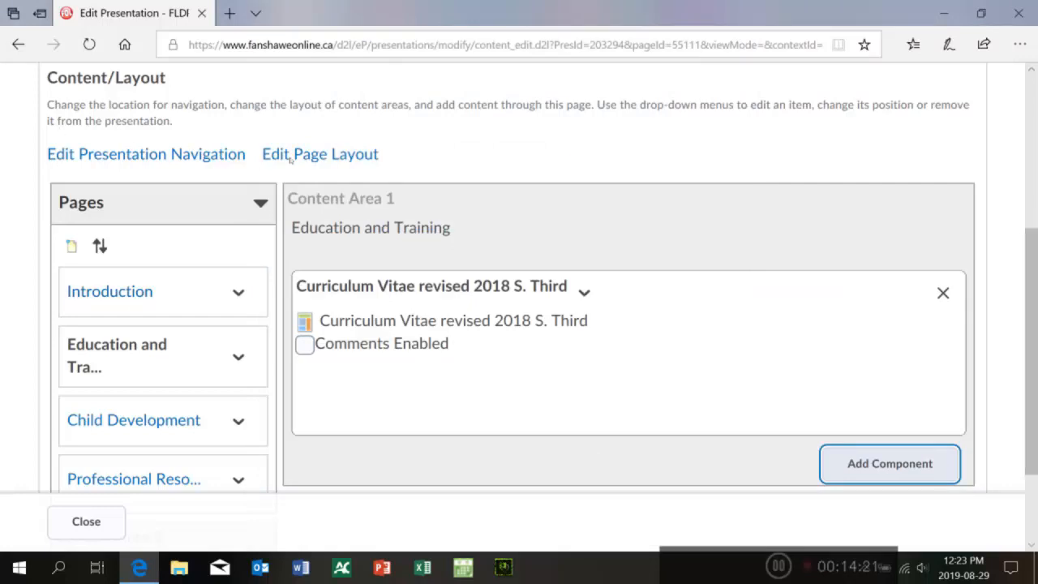
{"action": "scroll", "coordinate": [457, 120], "scroll_direction": "down", "scroll_amount": 3}
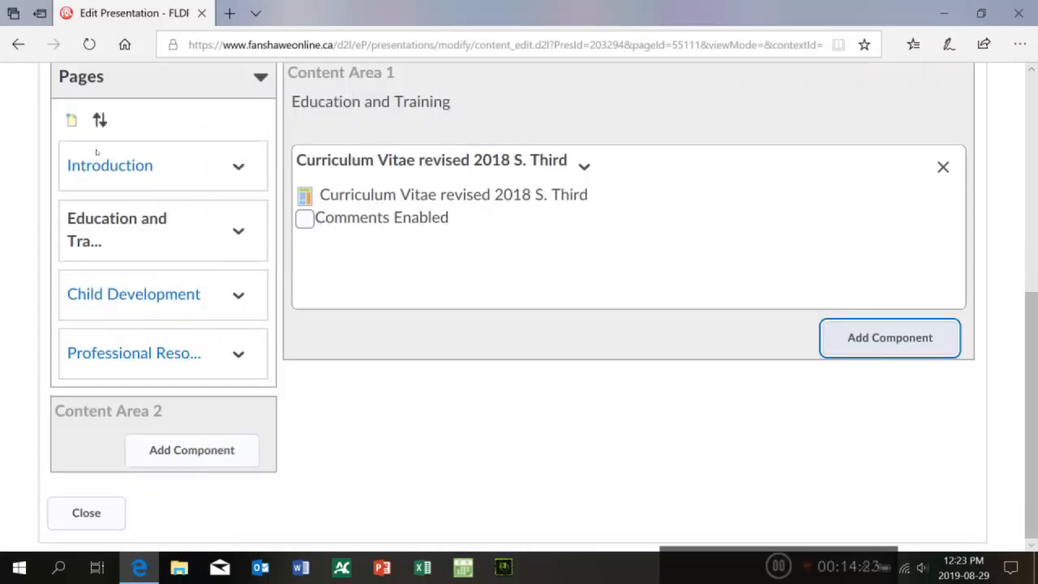
{"action": "scroll", "coordinate": [460, 130], "scroll_direction": "up", "scroll_amount": 3}
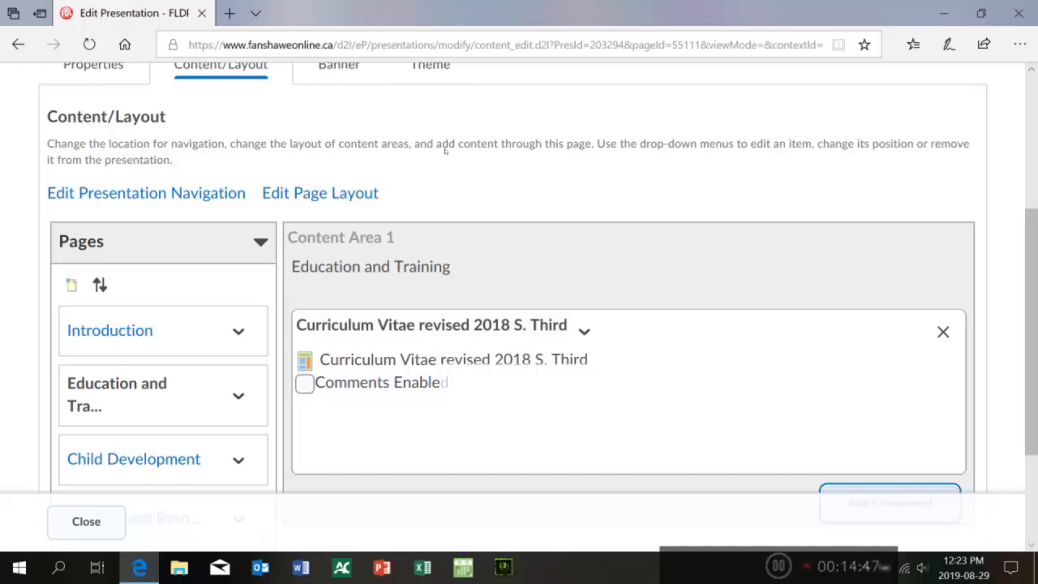
Step: Open the Child Development page to edit its content
{"action": "scroll", "coordinate": [457, 134], "scroll_direction": "down", "scroll_amount": 1}
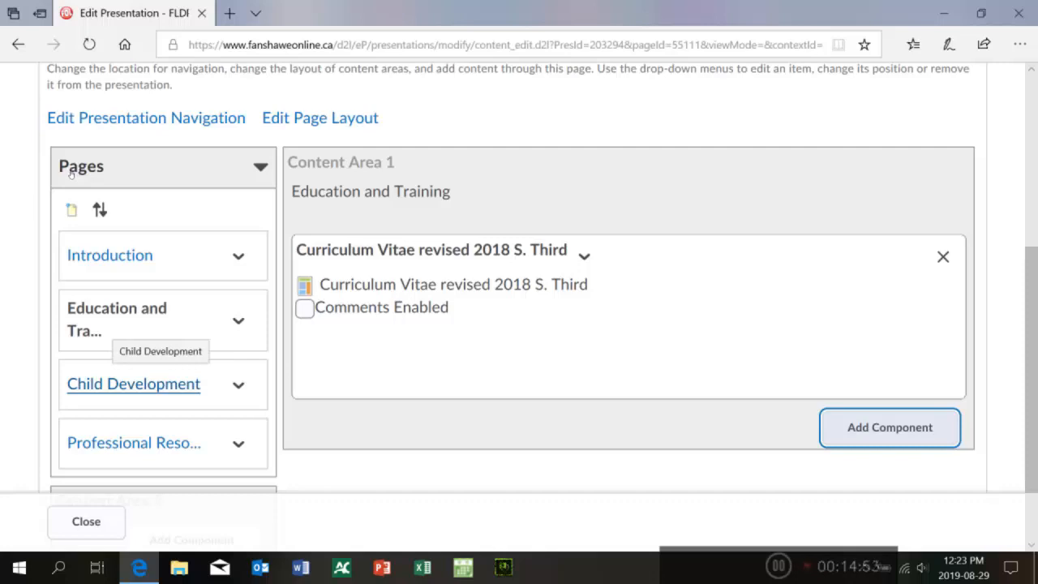
{"action": "left_click", "coordinate": [159, 384]}
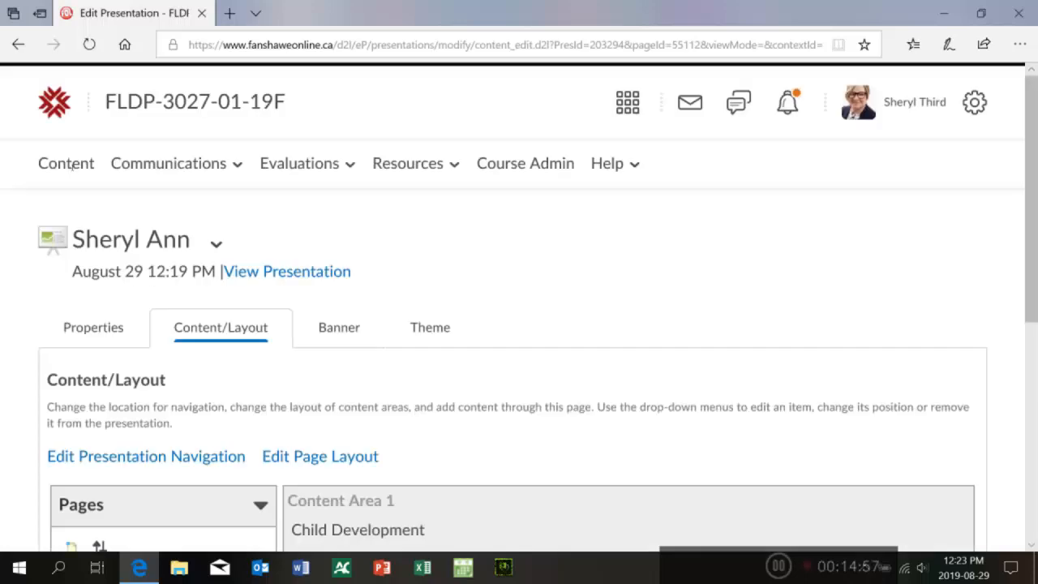
{"action": "scroll", "coordinate": [461, 84], "scroll_direction": "down", "scroll_amount": 3}
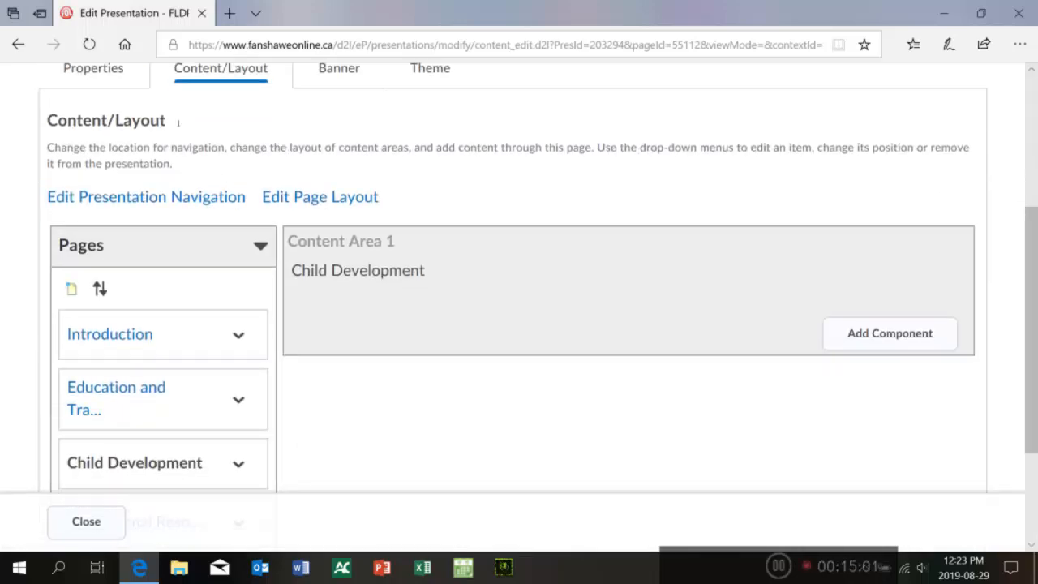
Step: Add a text area component named Reflection to the Child Development page
{"action": "key", "text": "Tab"}
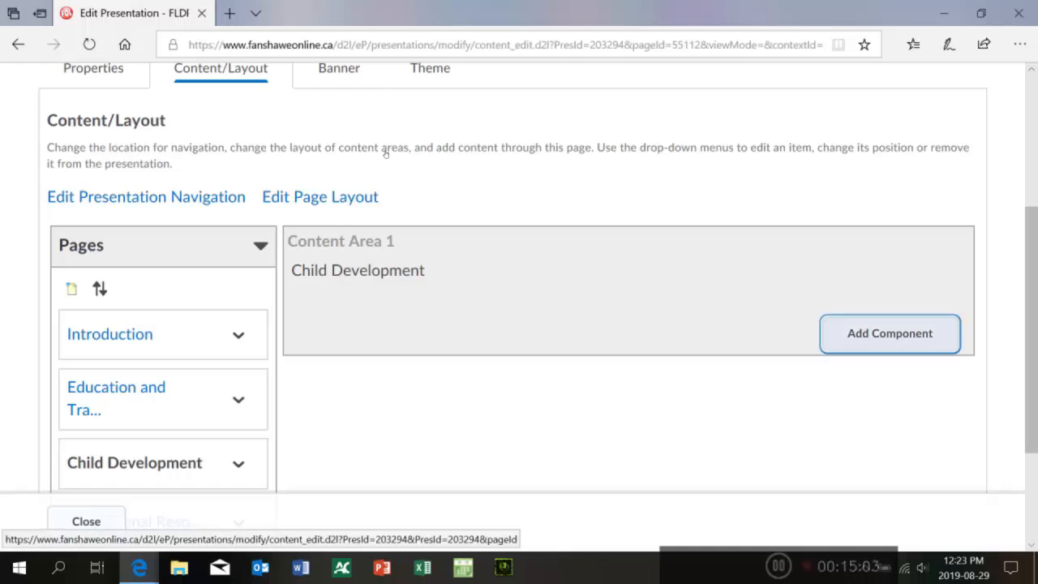
{"action": "key", "text": "Return"}
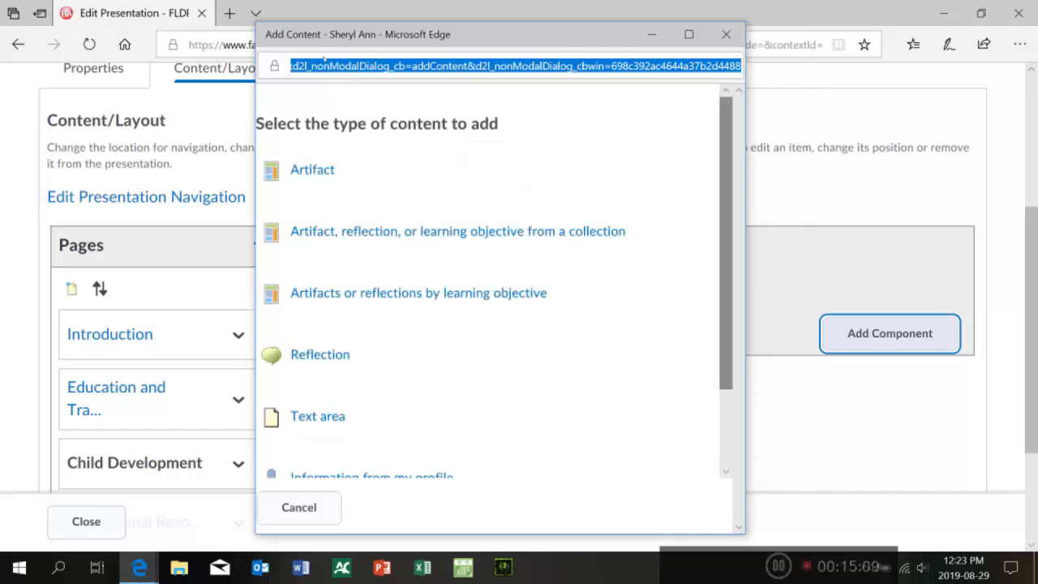
{"action": "scroll", "coordinate": [486, 284], "scroll_direction": "down", "scroll_amount": 1}
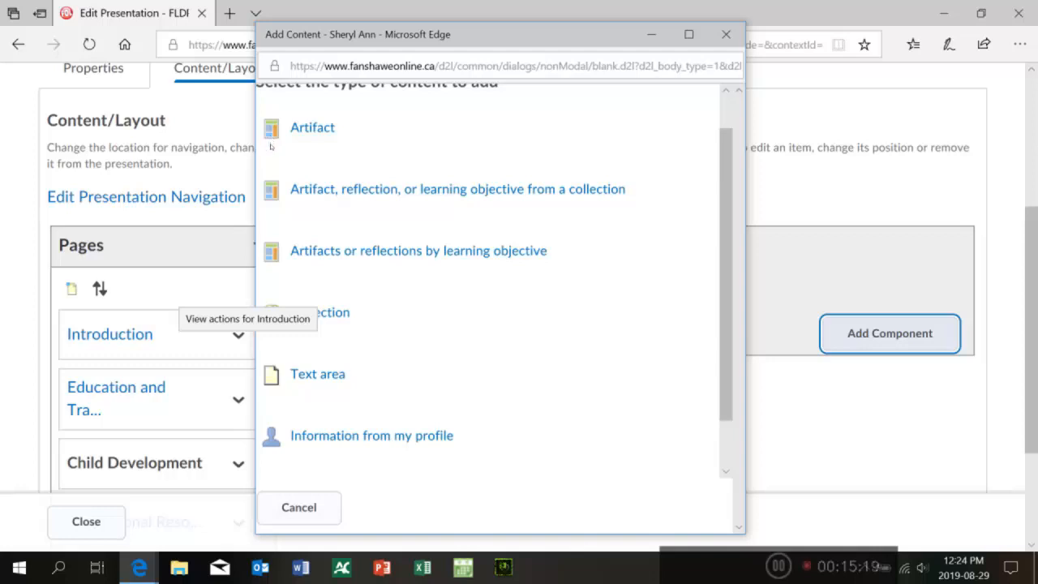
{"action": "scroll", "coordinate": [322, 128], "scroll_direction": "down", "scroll_amount": 2}
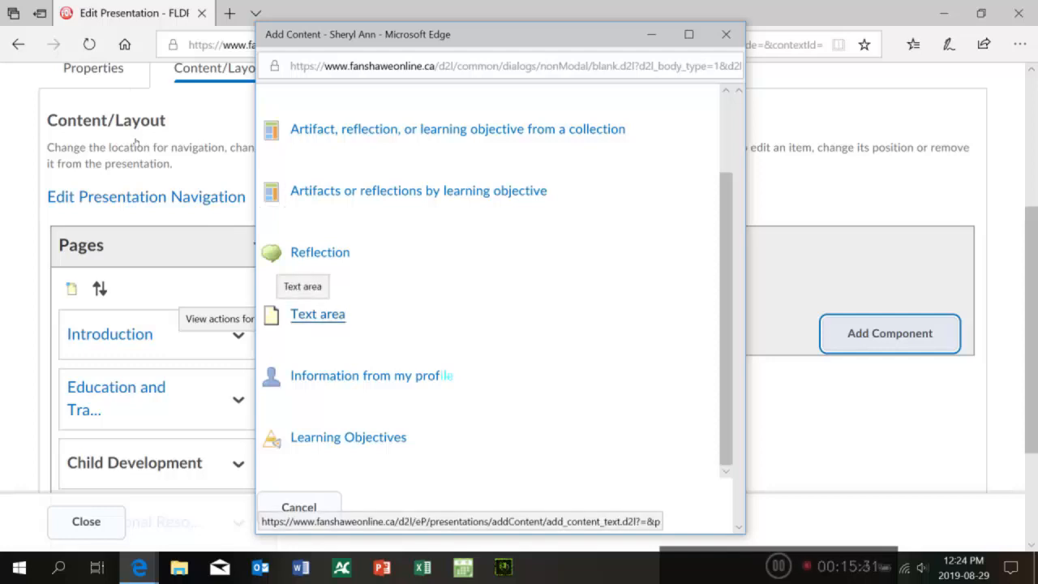
{"action": "left_click", "coordinate": [317, 314]}
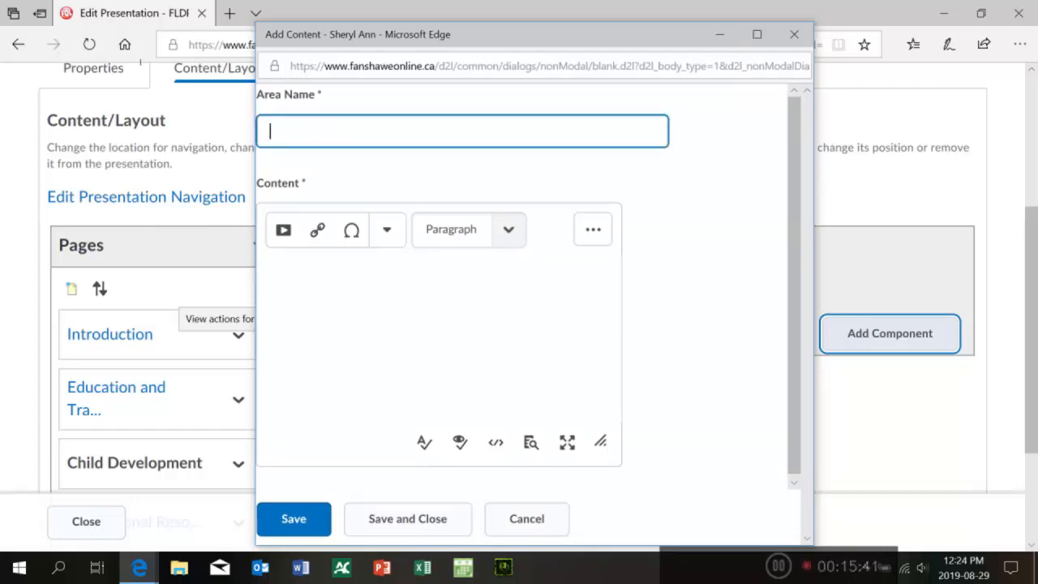
{"action": "type", "text": "Refelct"}
{"action": "type", "text": "ion"}
{"action": "key", "text": "BackSpace"}
{"action": "key", "text": "BackSpace"}
{"action": "key", "text": "BackSpace"}
{"action": "key", "text": "BackSpace"}
{"action": "key", "text": "BackSpace"}
{"action": "key", "text": "BackSpace"}
{"action": "key", "text": "BackSpace"}
{"action": "type", "text": "lection"}
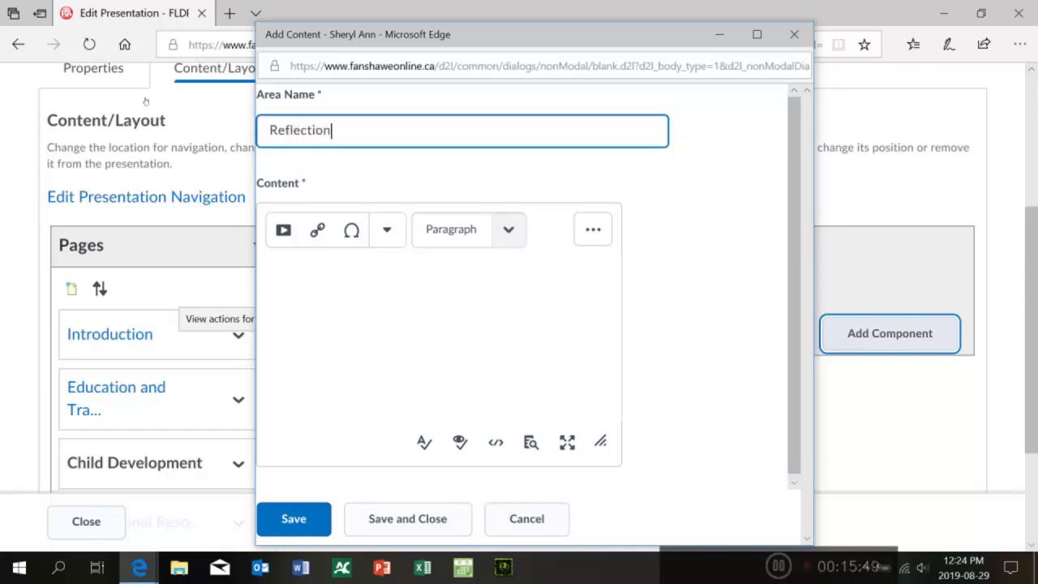
Step: Write the text area content as headings 'Artifacts:', 'Courses:' and 'Reflection:', each followed by numbered lines 1. and 2
{"action": "key", "text": "Tab"}
{"action": "type", "text": "Artifacts:"}
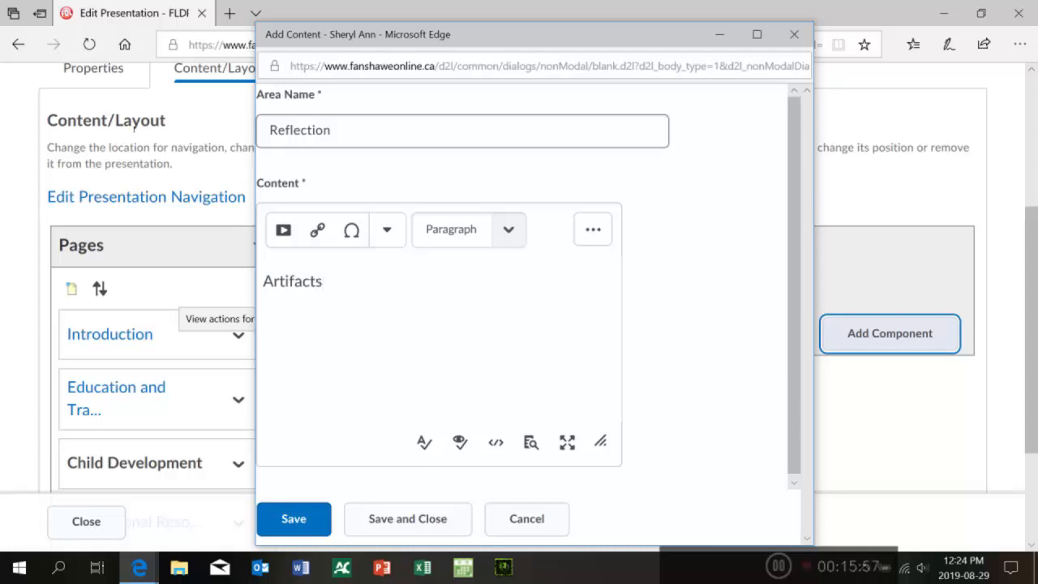
{"action": "key", "text": "Return"}
{"action": "type", "text": "1."}
{"action": "key", "text": "Return"}
{"action": "type", "text": "2"}
{"action": "key", "text": "Return"}
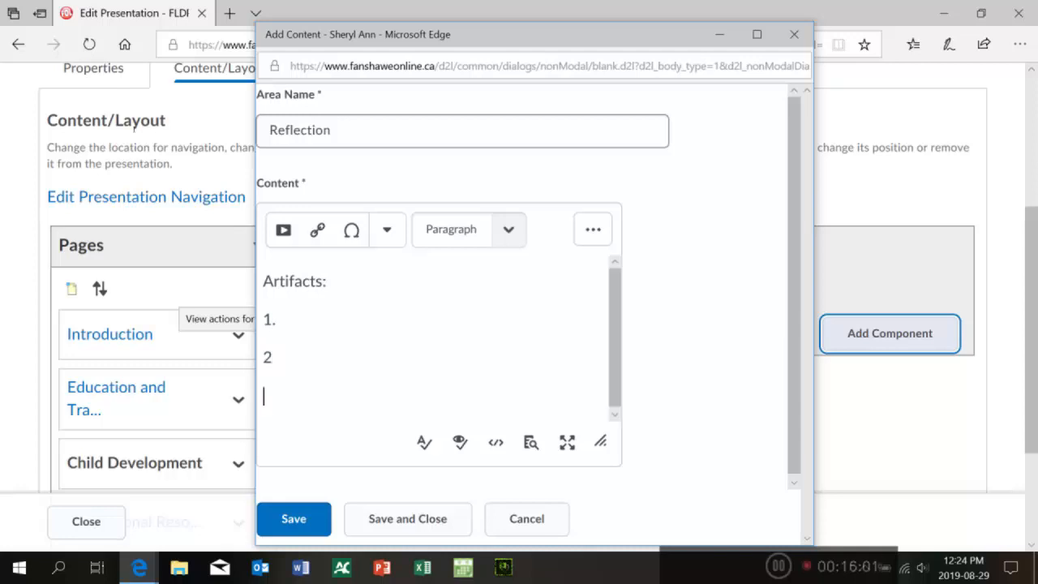
{"action": "type", "text": "Courses:"}
{"action": "key", "text": "Return"}
{"action": "type", "text": "1."}
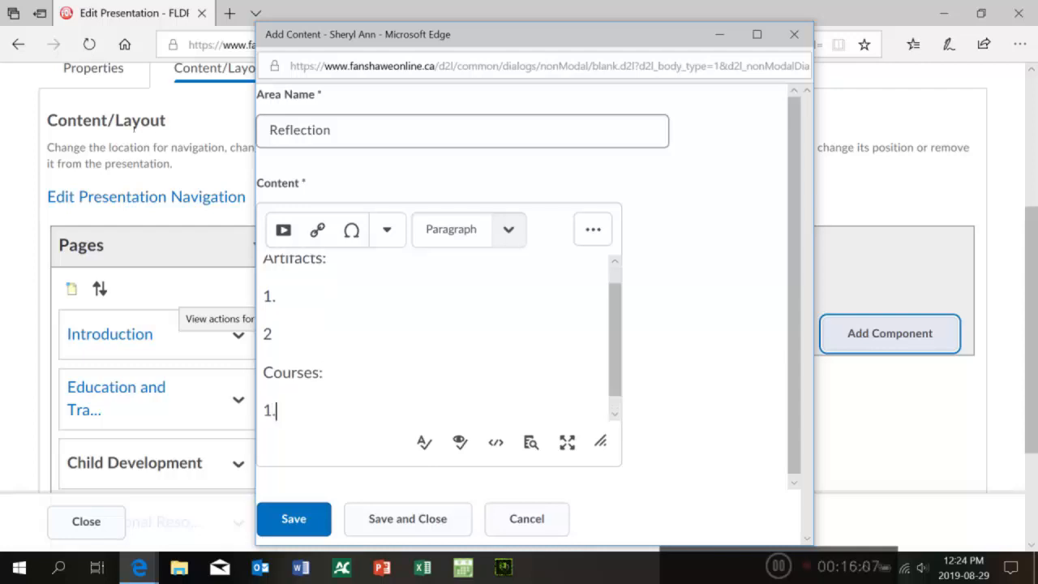
{"action": "key", "text": "Return"}
{"action": "type", "text": "2"}
{"action": "key", "text": "Return"}
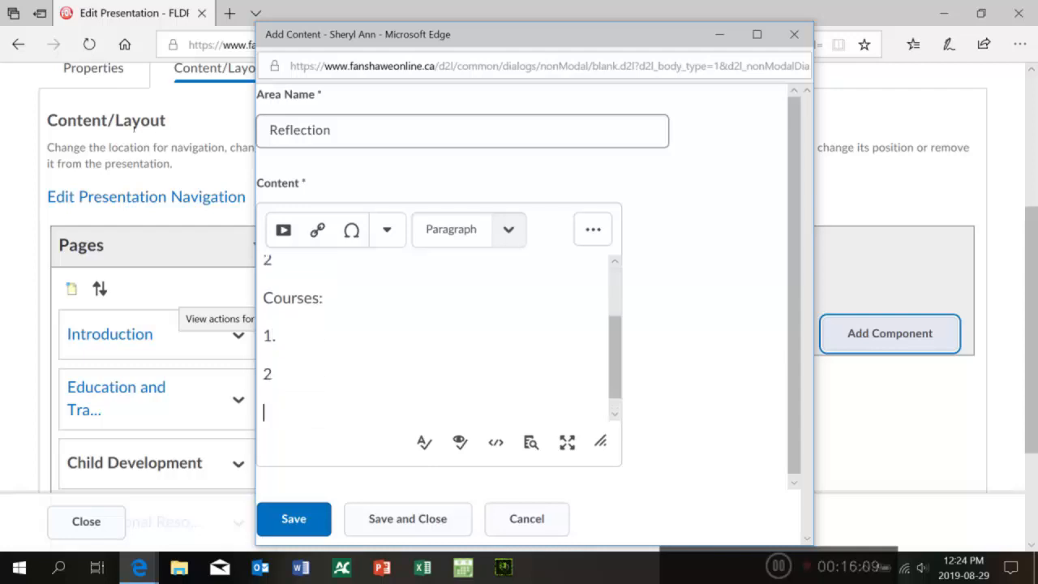
{"action": "type", "text": "Reflection:"}
{"action": "key", "text": "Return"}
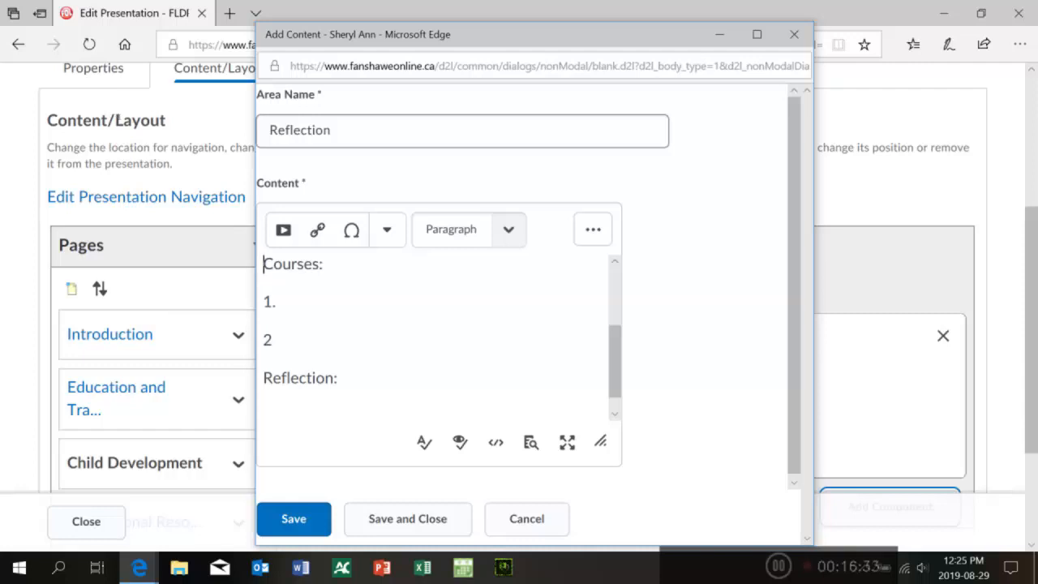
Step: Select and copy the text area content, then save and close the Reflection text area
{"action": "key", "text": "ctrl+a"}
{"action": "key", "text": "shift+Up"}
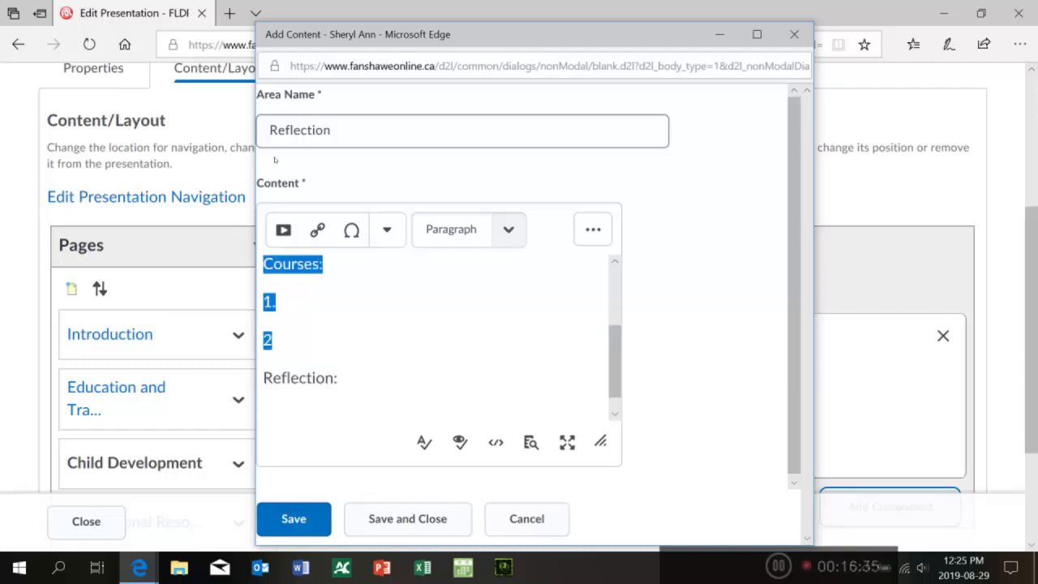
{"action": "key", "text": "shift+Down"}
{"action": "key", "text": "Down"}
{"action": "key", "text": "shift+Home"}
{"action": "key", "text": "shift+Up"}
{"action": "key", "text": "shift+Up"}
{"action": "key", "text": "shift+Up"}
{"action": "key", "text": "shift+Up"}
{"action": "key", "text": "shift+Up"}
{"action": "key", "text": "shift+Up"}
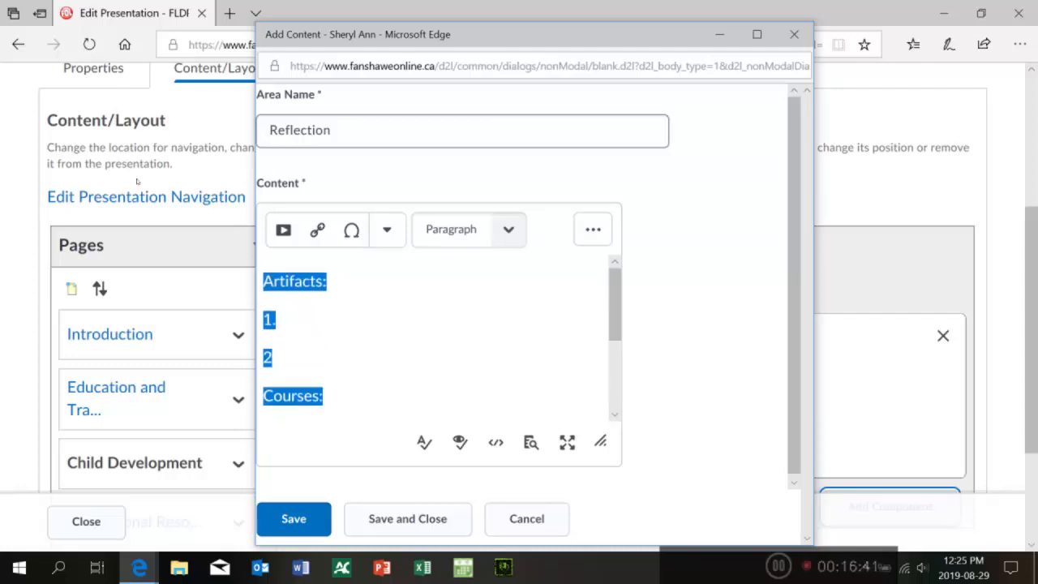
{"action": "left_click", "coordinate": [193, 232]}
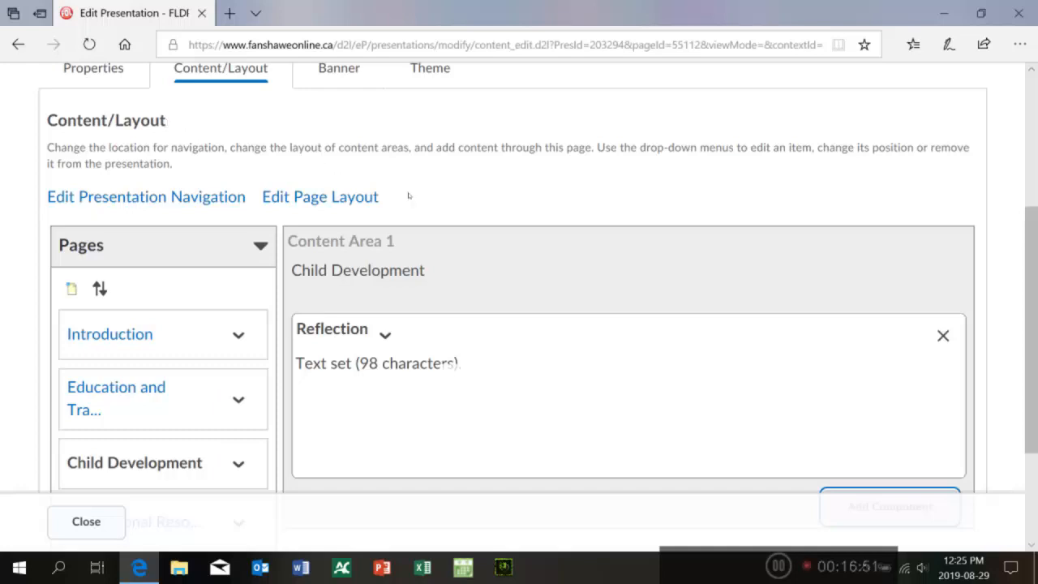
Step: Add a second Reflection text area with the copied content pasted in, then remove that duplicate component
{"action": "scroll", "coordinate": [443, 167], "scroll_direction": "down", "scroll_amount": 2}
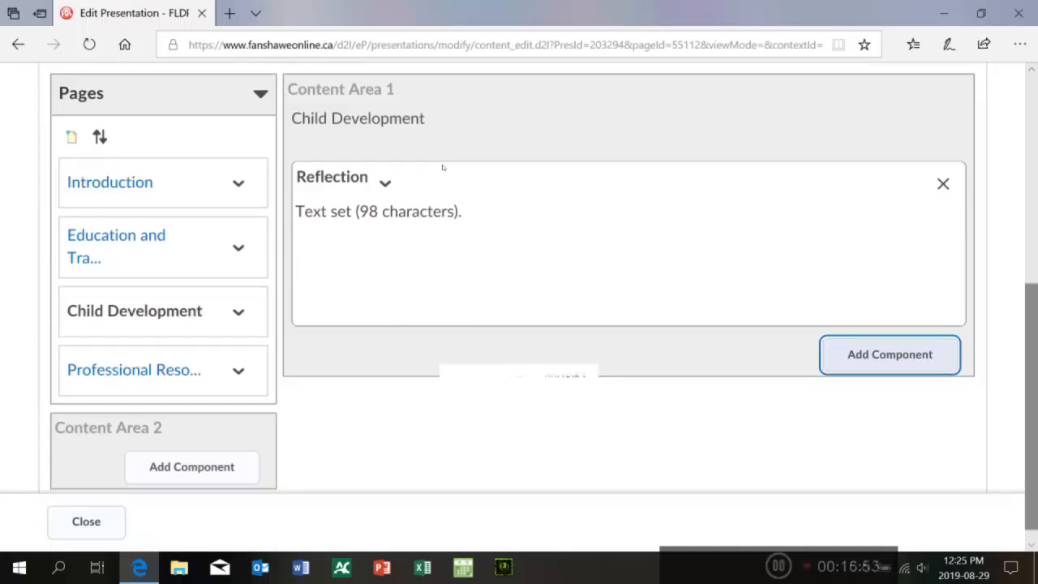
{"action": "left_click", "coordinate": [396, 157]}
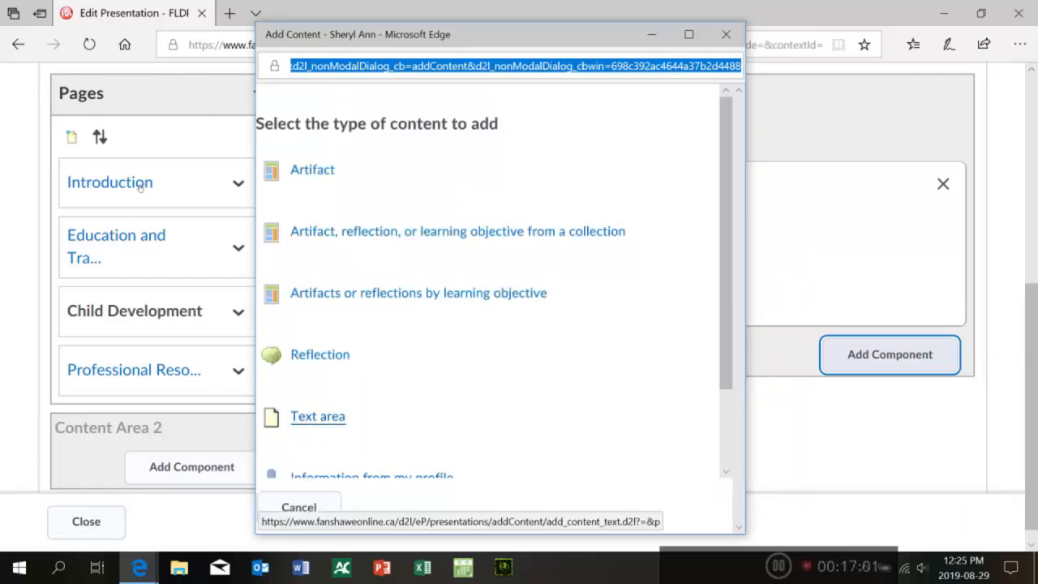
{"action": "left_click", "coordinate": [317, 416]}
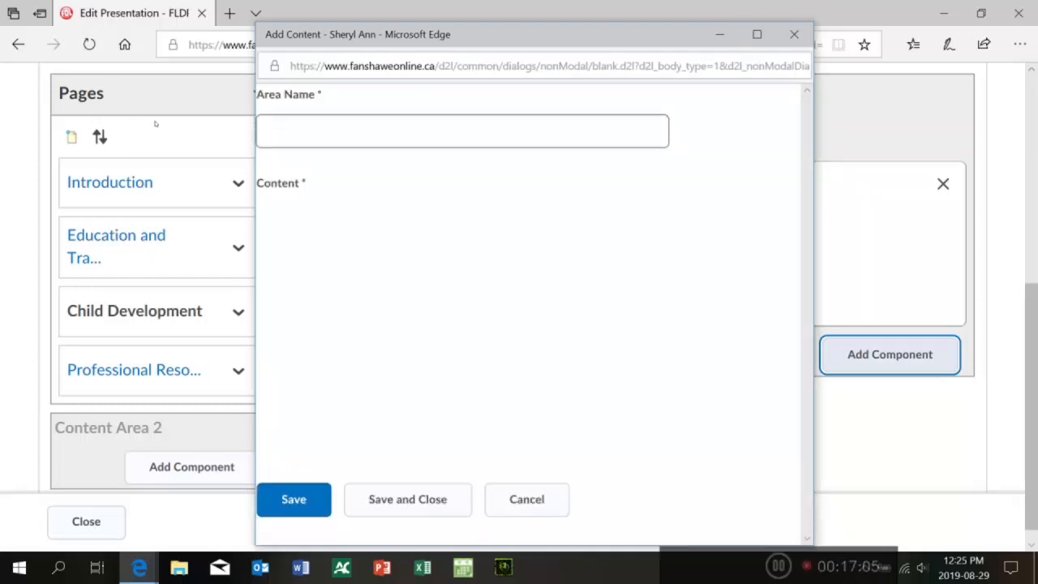
{"action": "type", "text": "Refelction"}
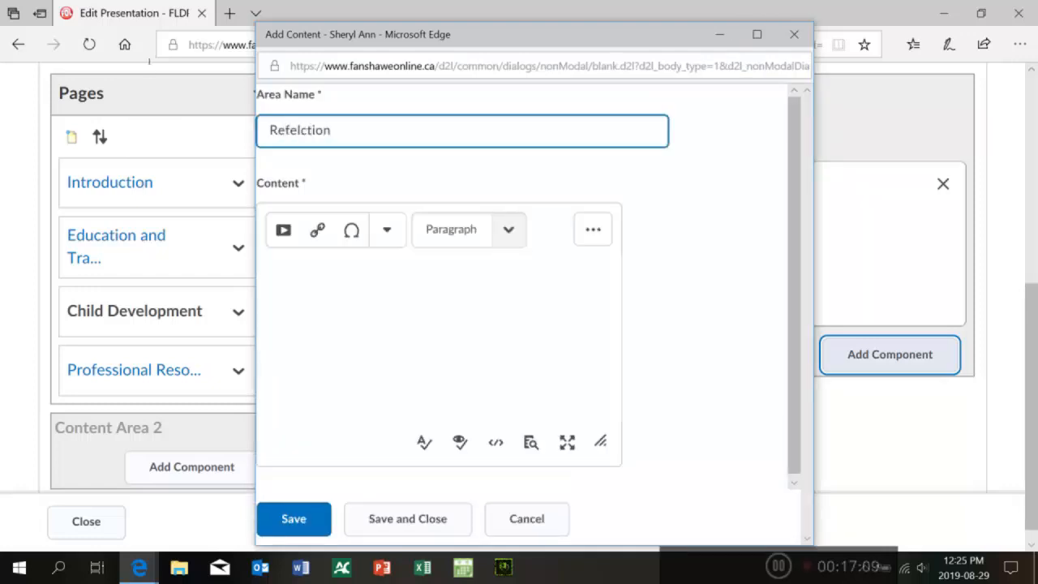
{"action": "key", "text": "BackSpace"}
{"action": "key", "text": "BackSpace"}
{"action": "key", "text": "BackSpace"}
{"action": "key", "text": "BackSpace"}
{"action": "key", "text": "BackSpace"}
{"action": "key", "text": "BackSpace"}
{"action": "key", "text": "BackSpace"}
{"action": "type", "text": "lection"}
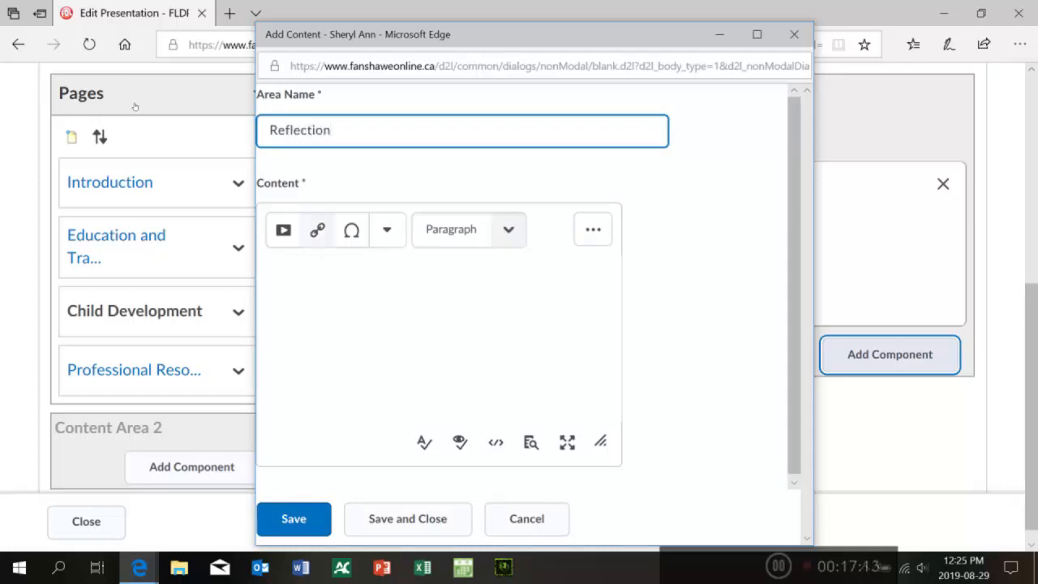
{"action": "key", "text": "Tab"}
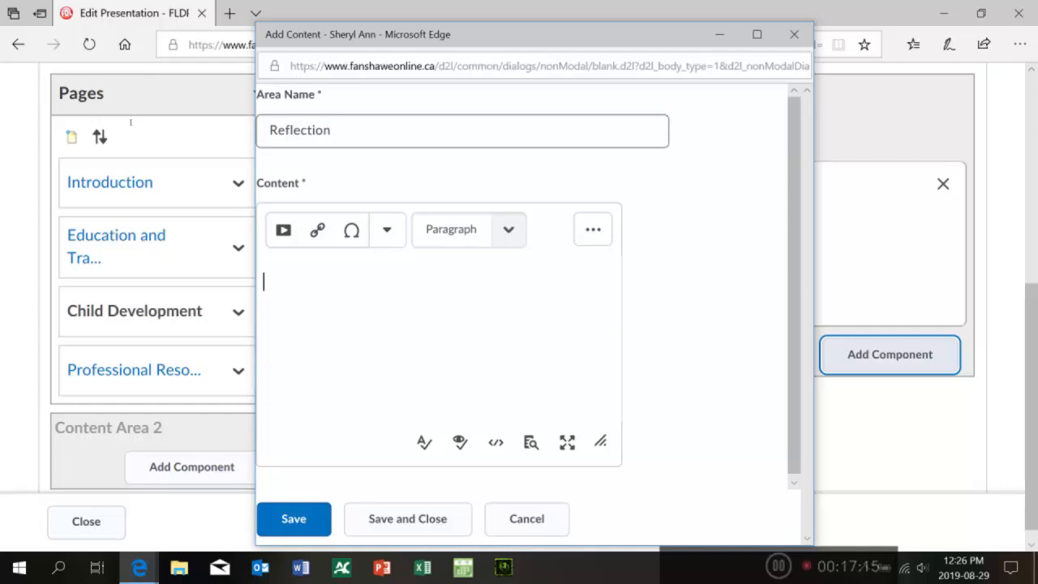
{"action": "key", "text": "ctrl+v"}
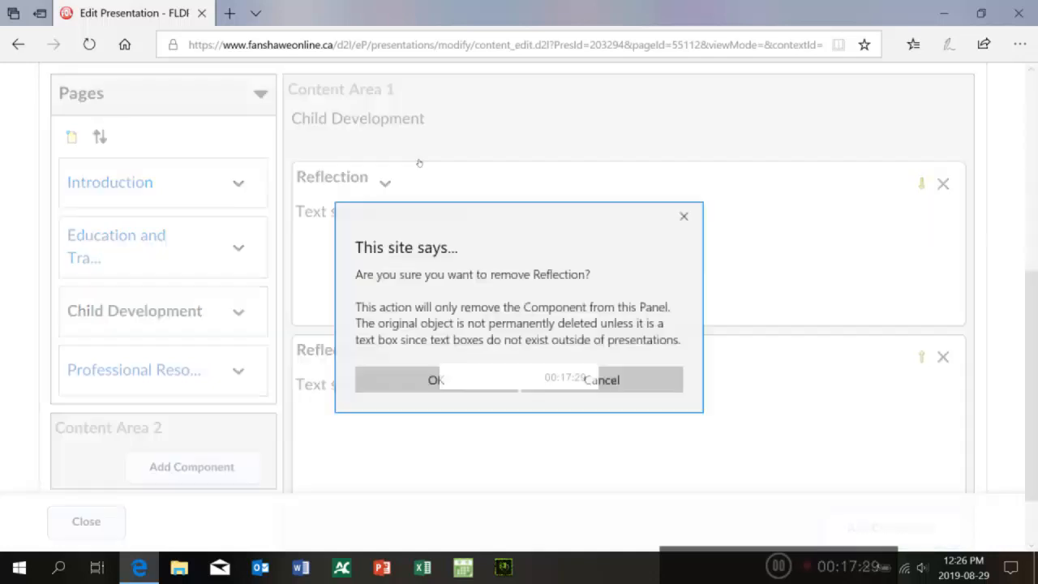
{"action": "key", "text": "Return"}
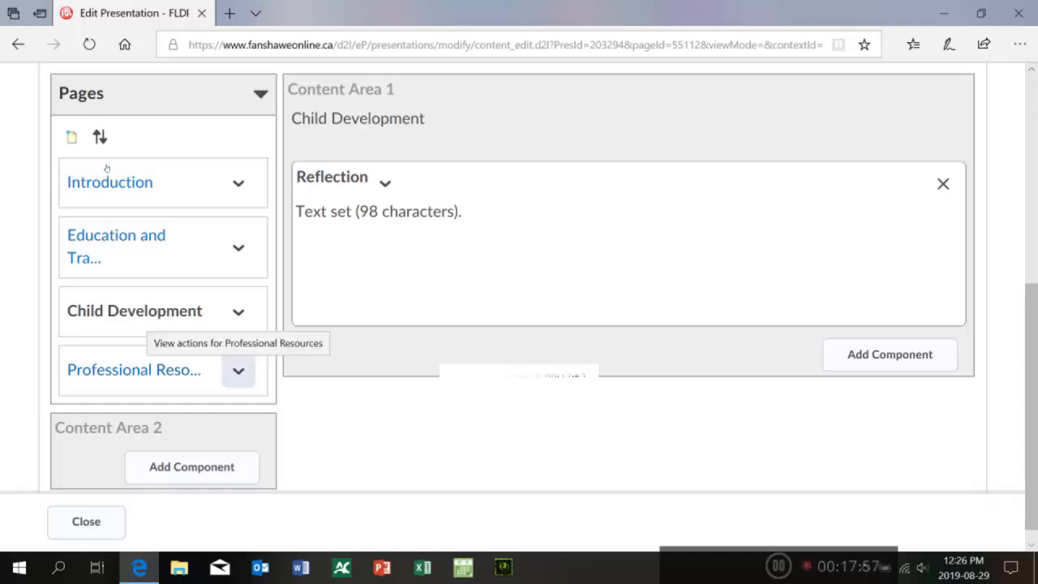
Step: Open the Professional Resources page to edit its content
{"action": "left_click", "coordinate": [238, 370]}
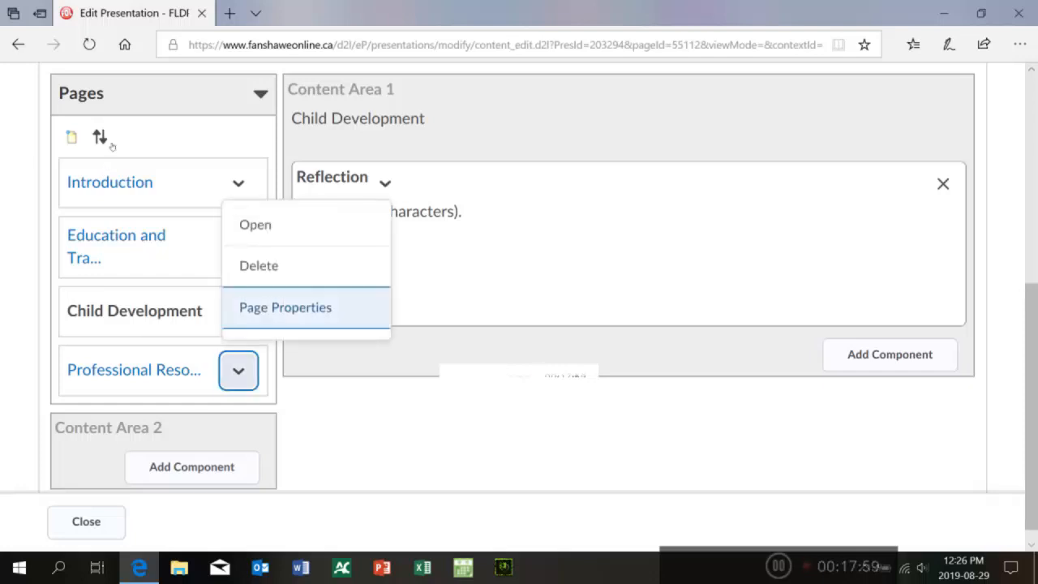
{"action": "left_click", "coordinate": [149, 371]}
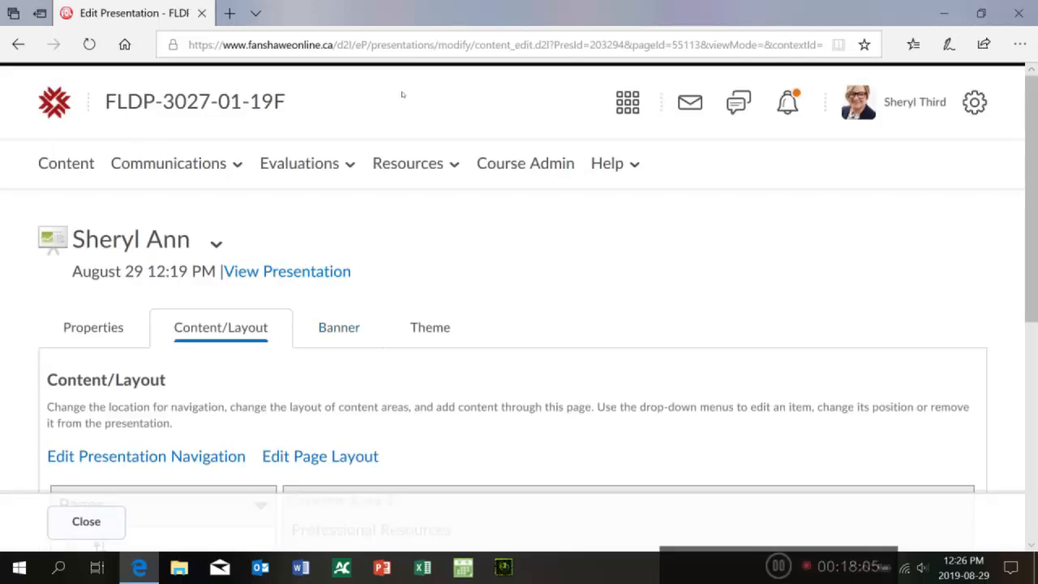
{"action": "scroll", "coordinate": [460, 97], "scroll_direction": "down", "scroll_amount": 5}
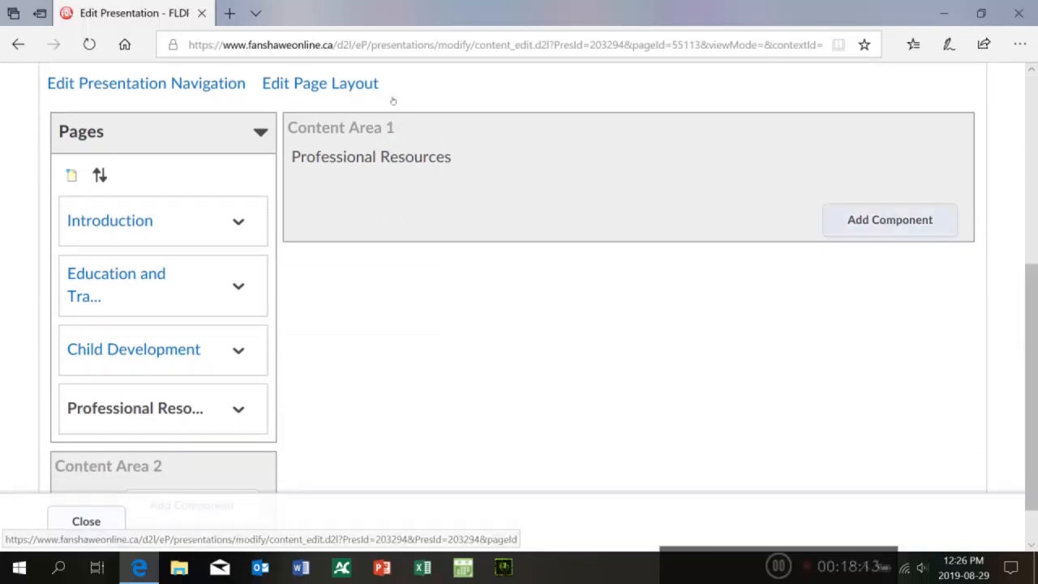
Step: Add the artifacts 'FLDP 3027 intro video' and 'ECE Student Mentor Training' to the Professional Resources page
{"action": "left_click", "coordinate": [393, 99]}
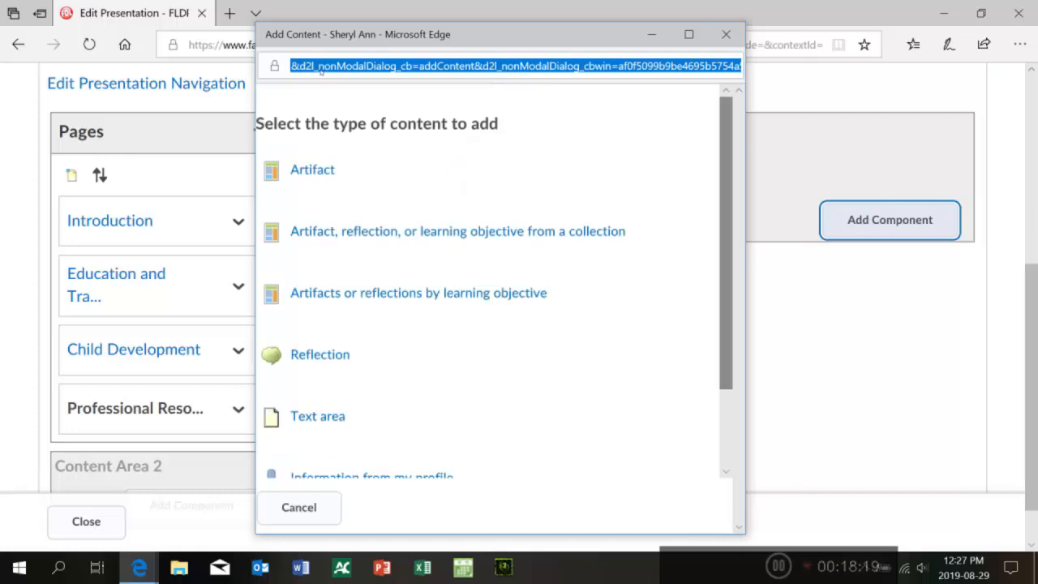
{"action": "left_click", "coordinate": [313, 170]}
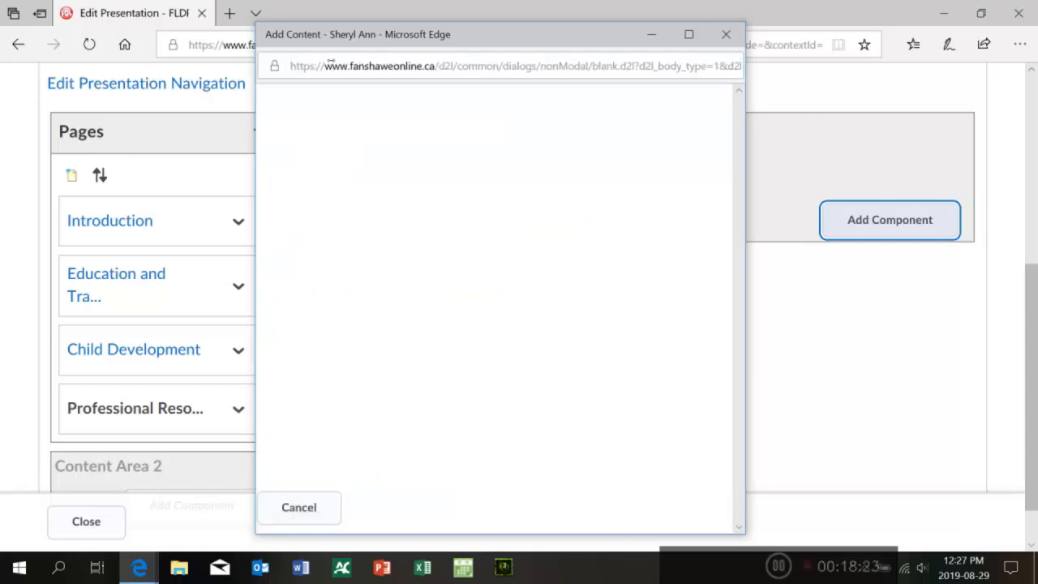
{"action": "scroll", "coordinate": [323, 89], "scroll_direction": "down", "scroll_amount": 8}
{"action": "scroll", "coordinate": [323, 90], "scroll_direction": "down", "scroll_amount": 2}
{"action": "scroll", "coordinate": [323, 90], "scroll_direction": "up", "scroll_amount": 10}
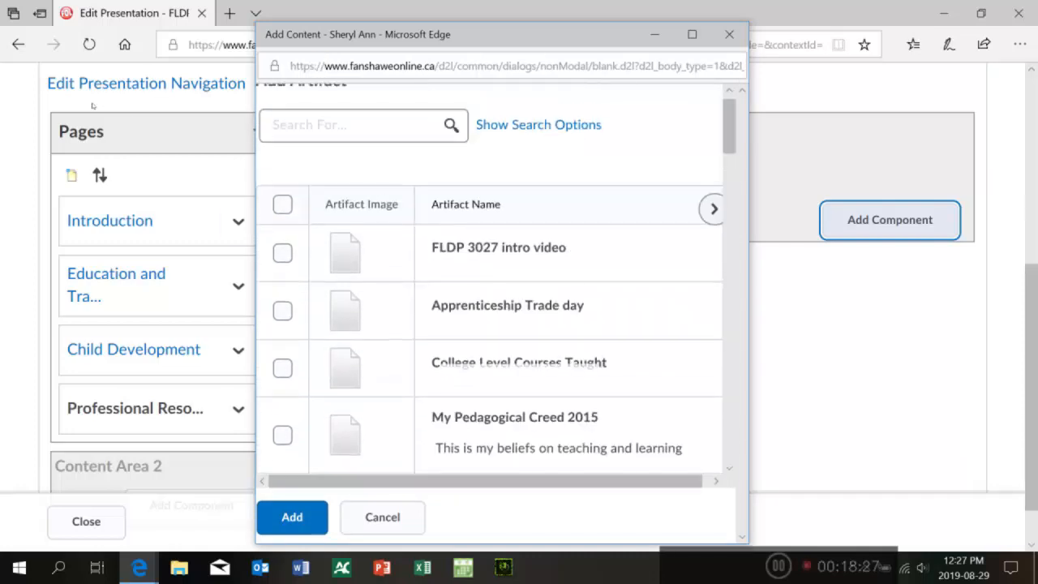
{"action": "left_click", "coordinate": [283, 253]}
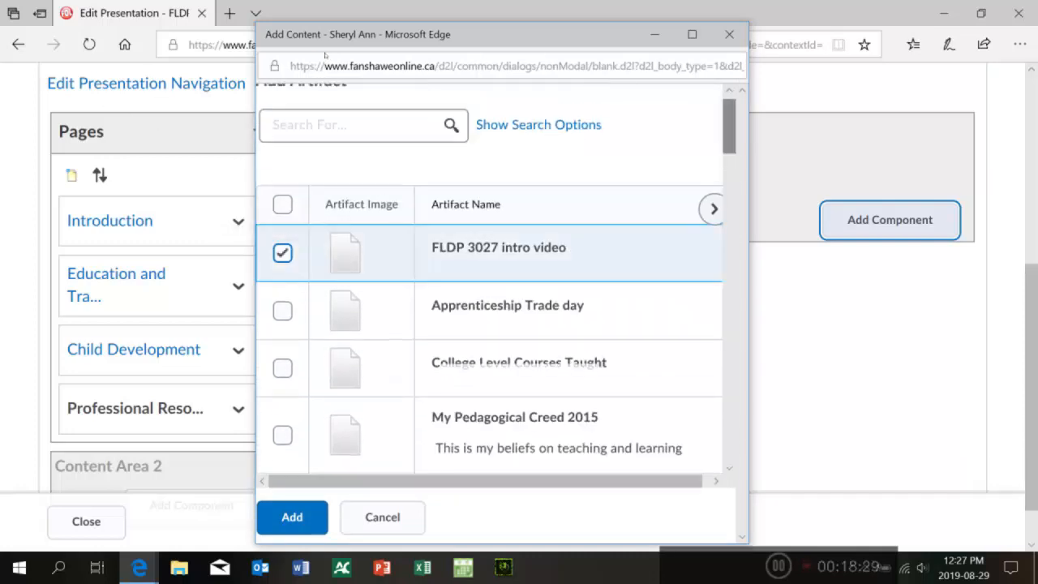
{"action": "scroll", "coordinate": [325, 89], "scroll_direction": "down", "scroll_amount": 5}
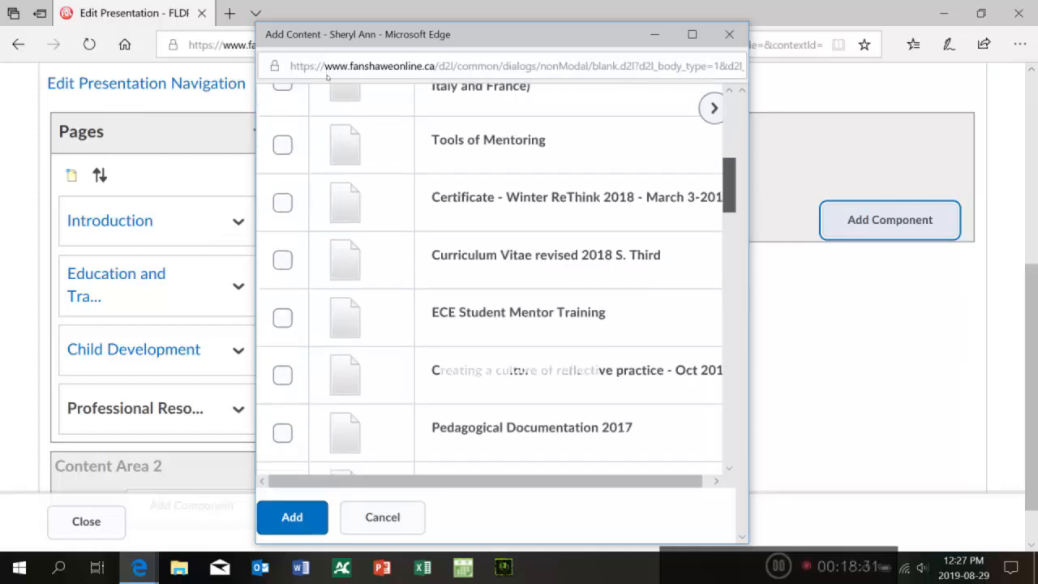
{"action": "scroll", "coordinate": [326, 77], "scroll_direction": "down", "scroll_amount": 1}
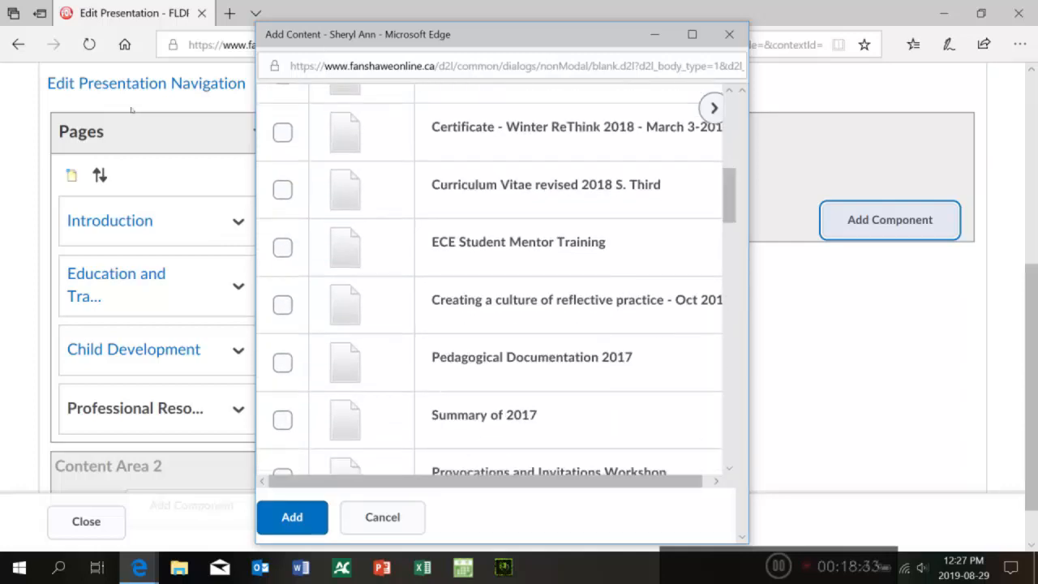
{"action": "left_click", "coordinate": [282, 246]}
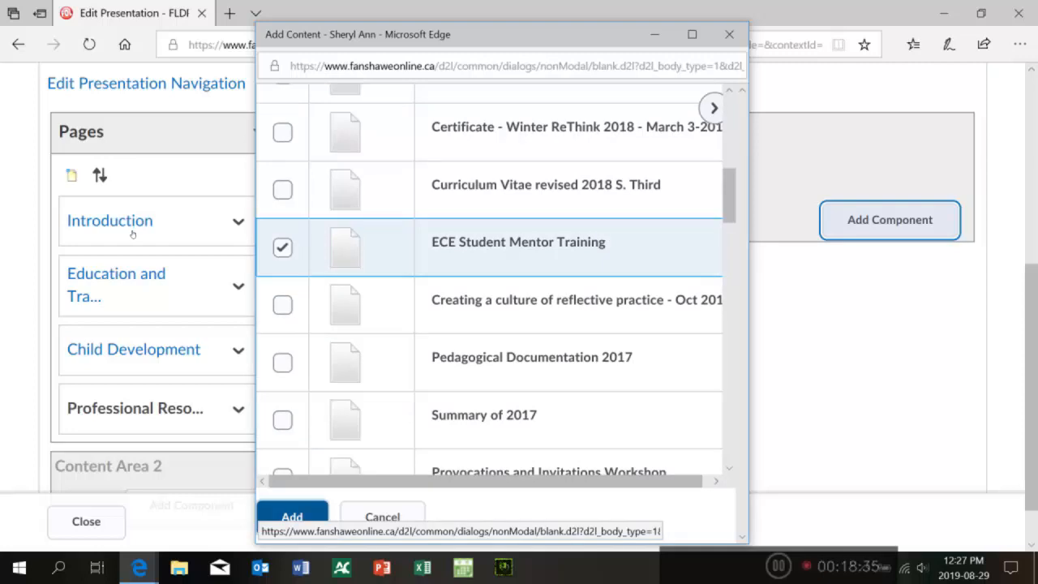
{"action": "left_click", "coordinate": [294, 517]}
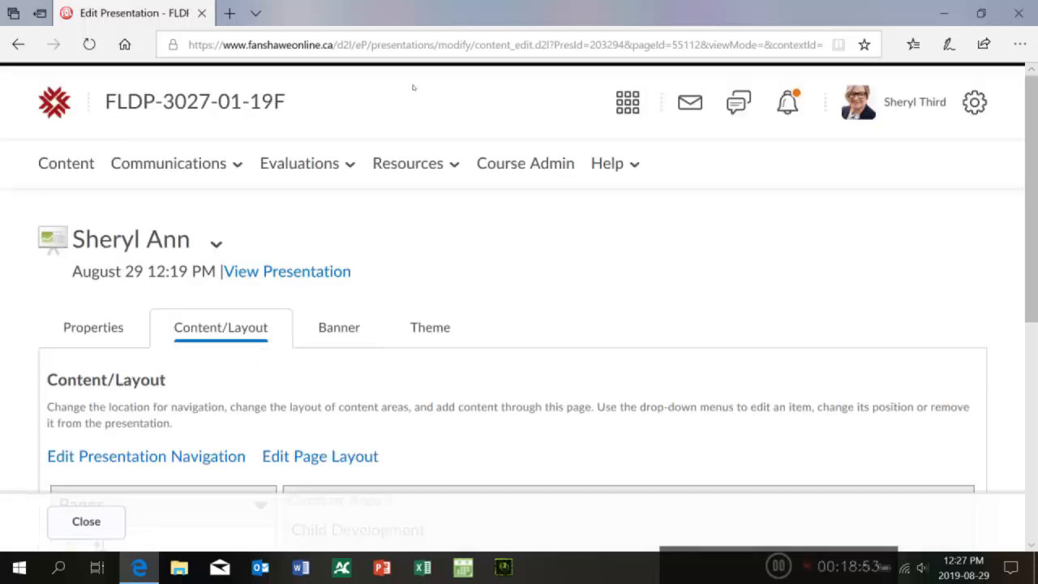
Step: Add the artifacts 'Provocations and Invitations Workshop' and 'learning_to_teach__becoming_a_reflective_practitioner' to the Child Development page
{"action": "scroll", "coordinate": [406, 148], "scroll_direction": "down", "scroll_amount": 3}
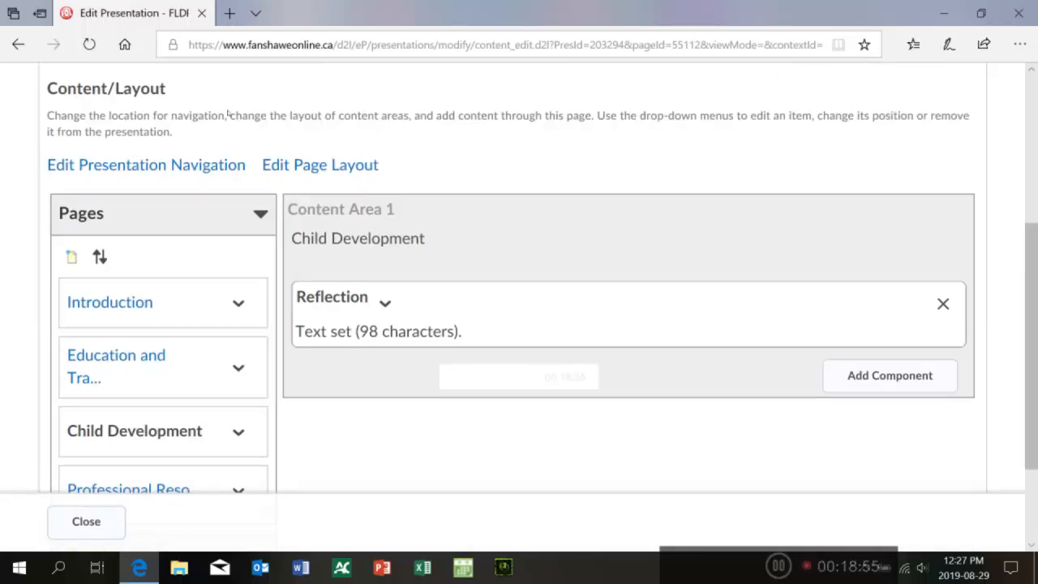
{"action": "left_click", "coordinate": [890, 375]}
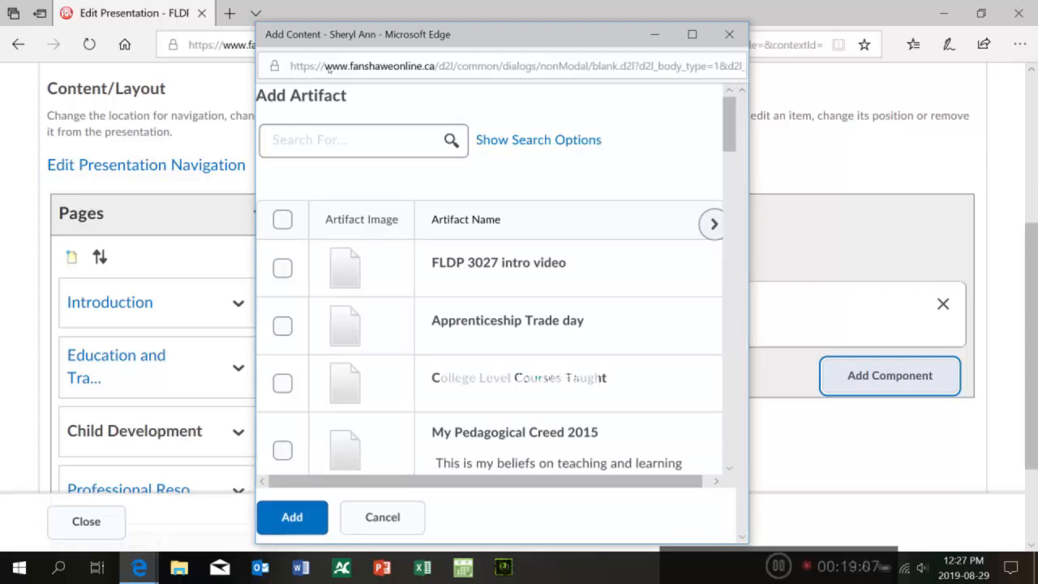
{"action": "scroll", "coordinate": [489, 324], "scroll_direction": "down", "scroll_amount": 10}
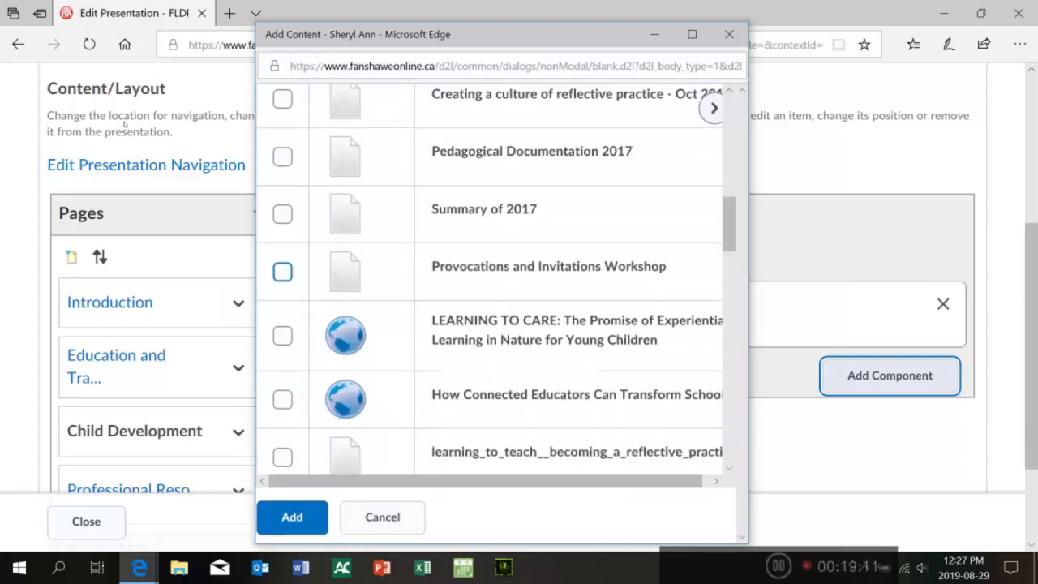
{"action": "left_click", "coordinate": [282, 272]}
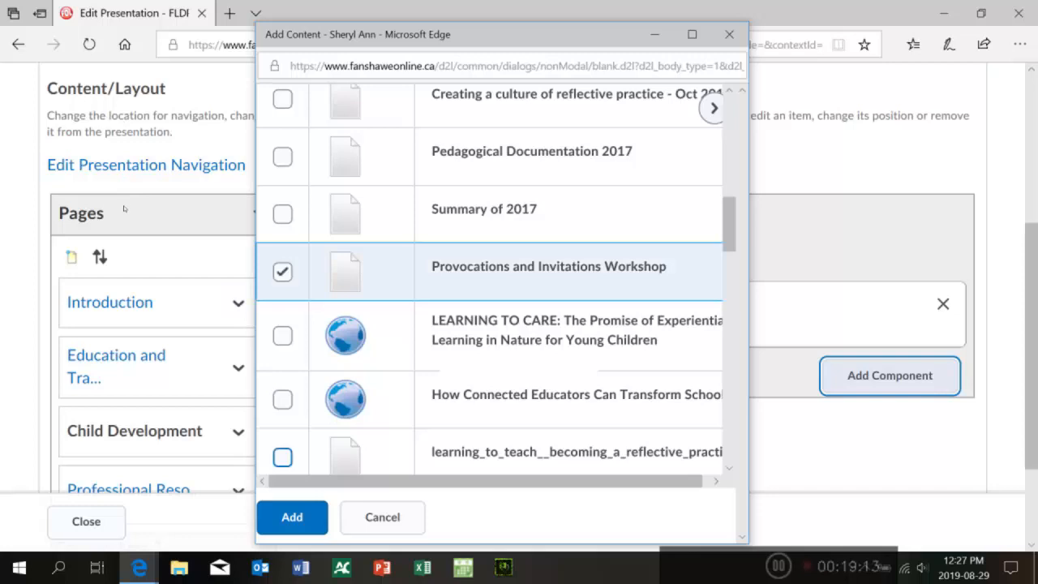
{"action": "left_click", "coordinate": [282, 457]}
{"action": "left_click", "coordinate": [292, 517]}
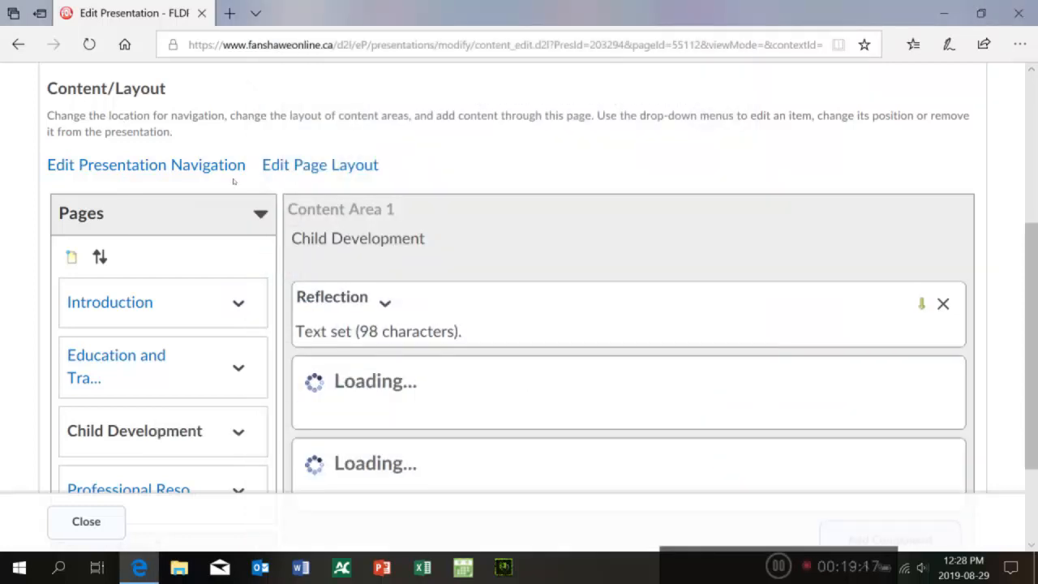
Step: Move the learning_to_teach artifact above the Provocations and Invitations Workshop artifact on the Child Development page
{"action": "scroll", "coordinate": [455, 126], "scroll_direction": "down", "scroll_amount": 1}
{"action": "scroll", "coordinate": [459, 137], "scroll_direction": "down", "scroll_amount": 1}
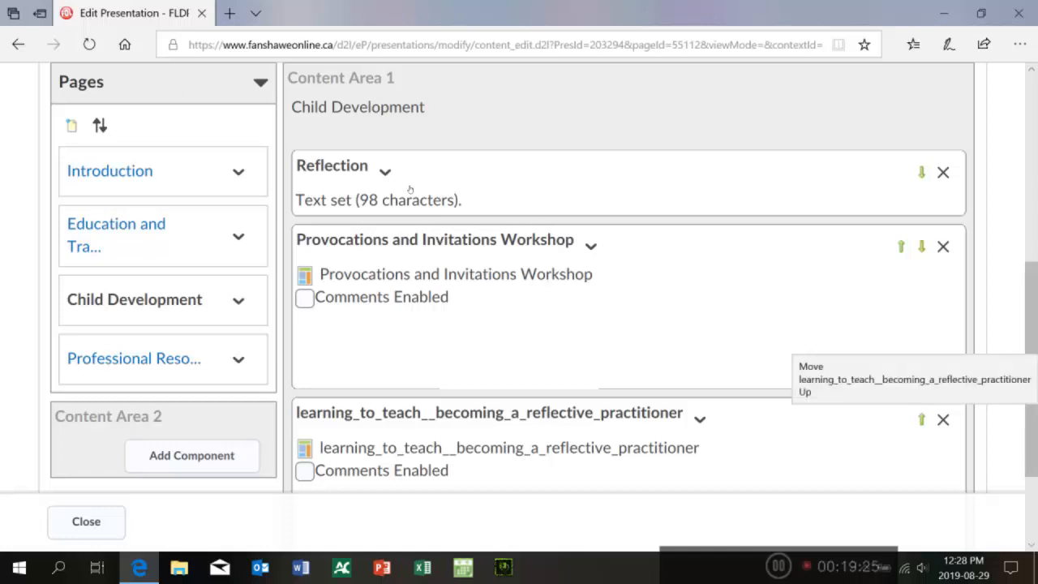
{"action": "left_click", "coordinate": [921, 419]}
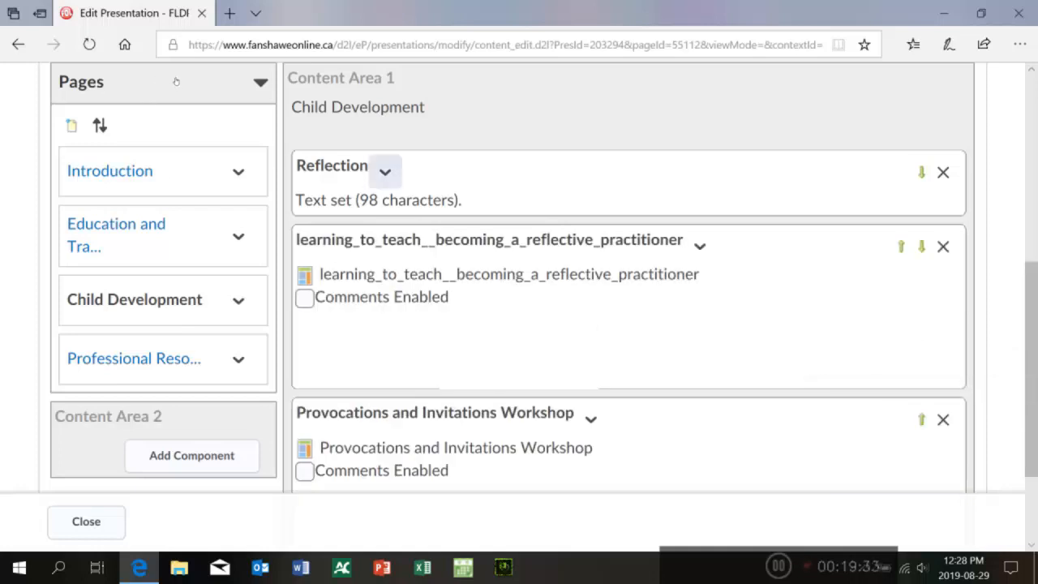
Step: Open the Reflection text area on the Child Development page for editing and close it without saving
{"action": "left_click", "coordinate": [385, 172]}
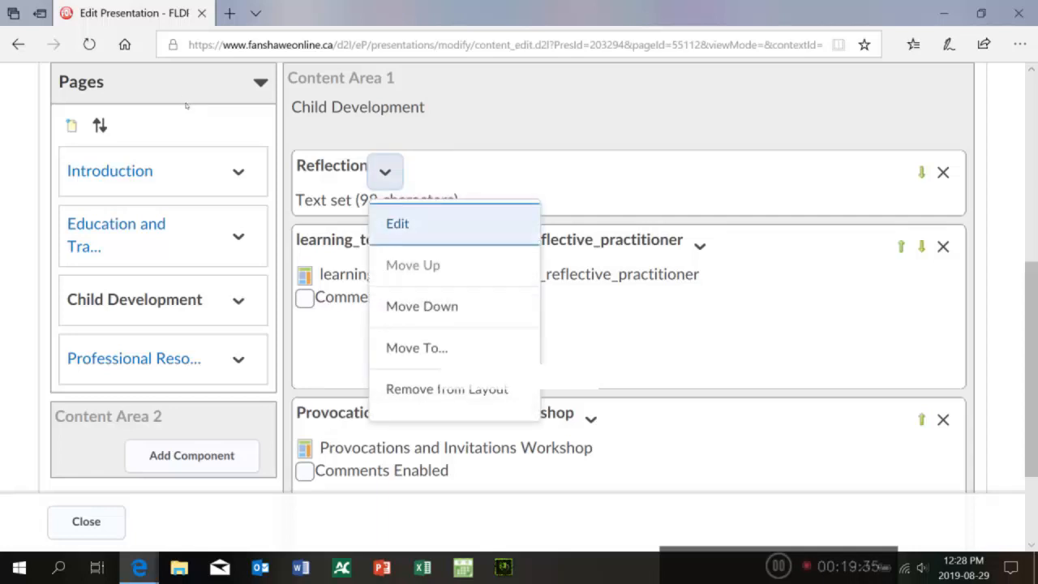
{"action": "left_click", "coordinate": [398, 222]}
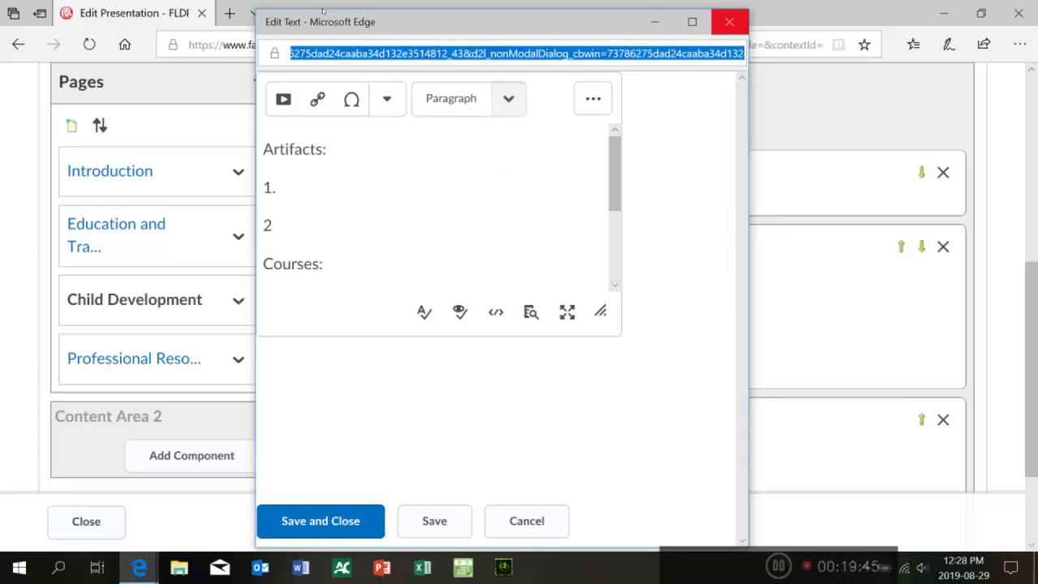
{"action": "left_click", "coordinate": [729, 22]}
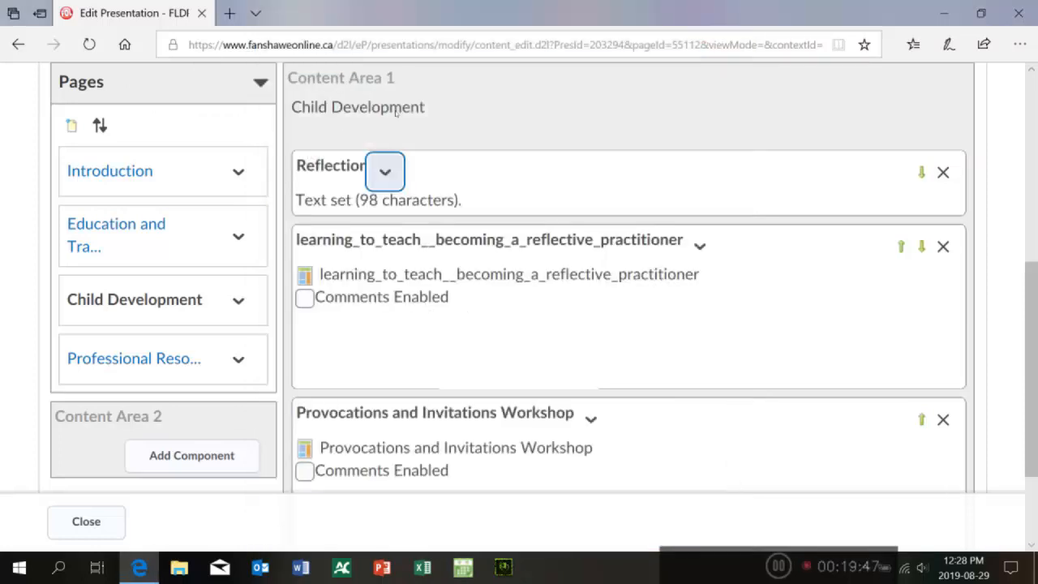
Step: Move the learning_to_teach artifact back below the Provocations and Invitations Workshop artifact
{"action": "left_click", "coordinate": [921, 247]}
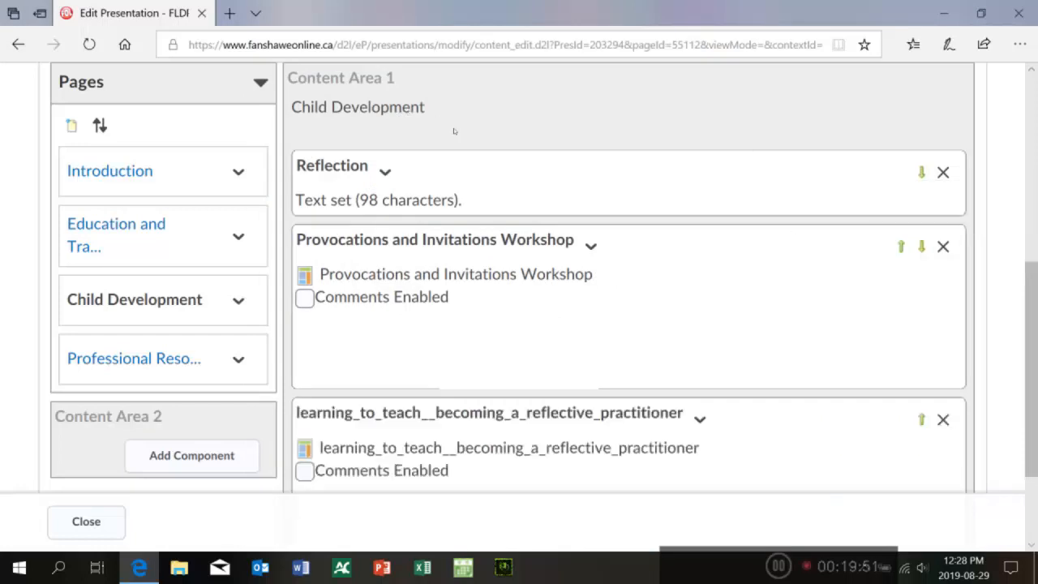
{"action": "scroll", "coordinate": [454, 109], "scroll_direction": "up", "scroll_amount": 2}
{"action": "scroll", "coordinate": [459, 114], "scroll_direction": "down", "scroll_amount": 1}
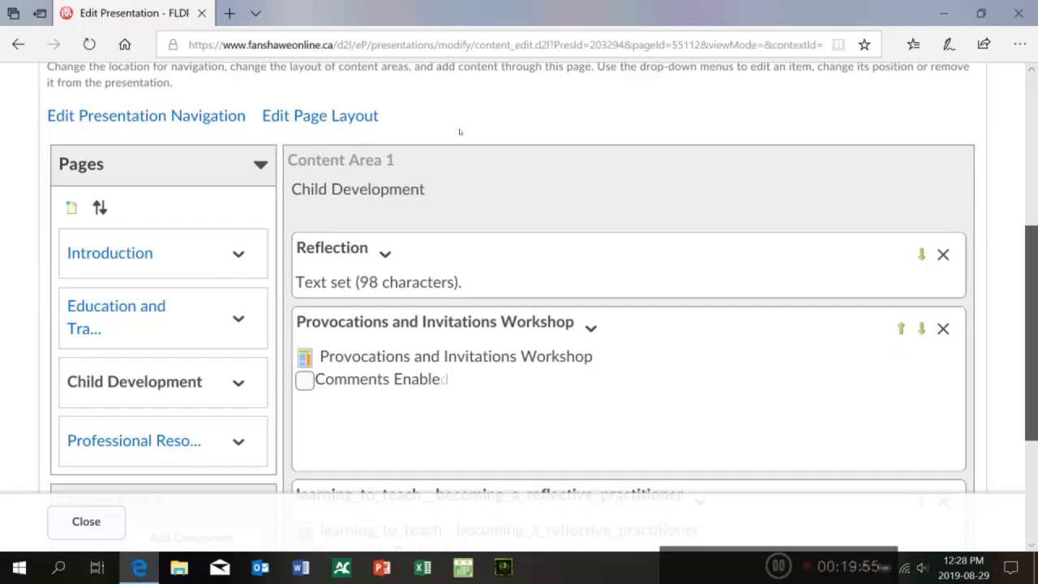
{"action": "scroll", "coordinate": [460, 143], "scroll_direction": "down", "scroll_amount": 3}
{"action": "scroll", "coordinate": [459, 137], "scroll_direction": "up", "scroll_amount": 3}
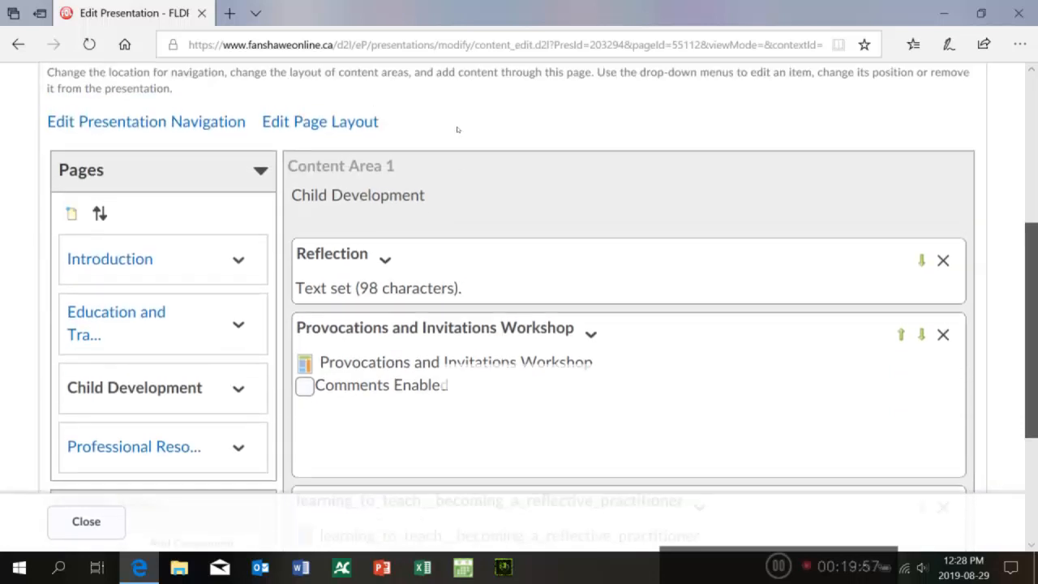
{"action": "scroll", "coordinate": [458, 128], "scroll_direction": "up", "scroll_amount": 5}
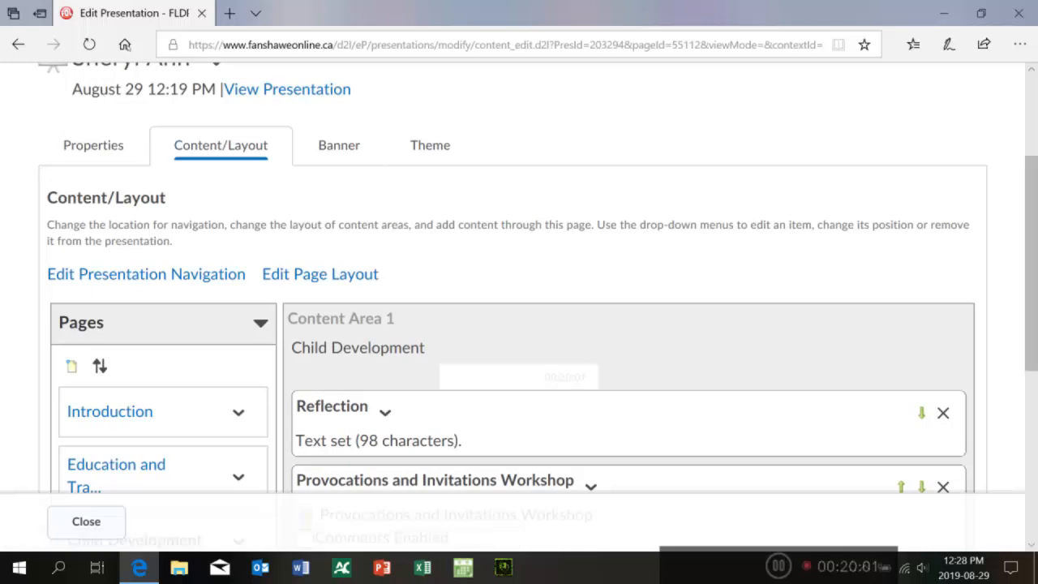
Step: Preview the presentation, reviewing the Child Development and Professional Resources pages, then close the preview window
{"action": "left_click", "coordinate": [287, 89]}
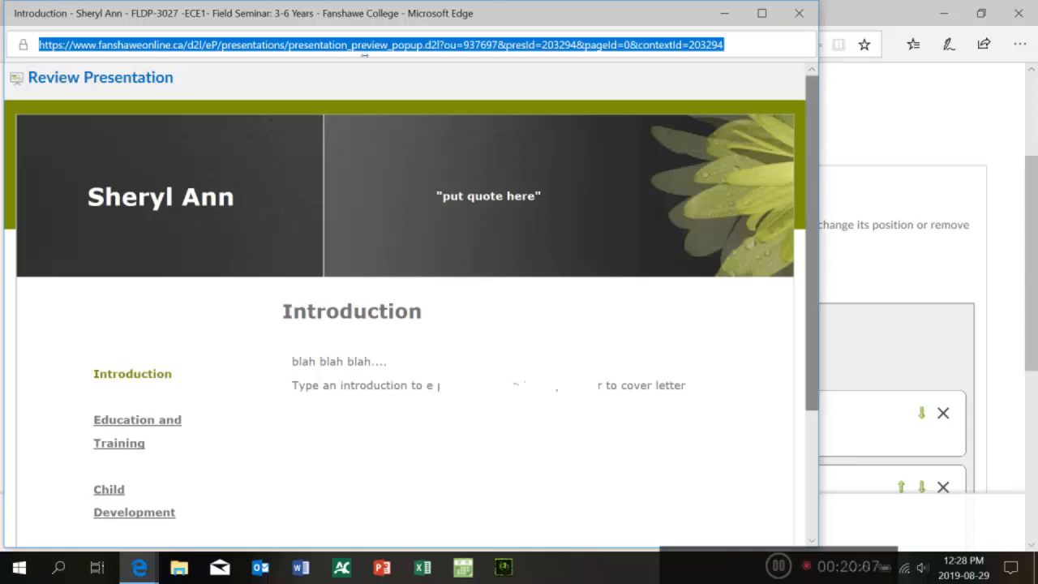
{"action": "scroll", "coordinate": [363, 80], "scroll_direction": "down", "scroll_amount": 1}
{"action": "scroll", "coordinate": [362, 81], "scroll_direction": "down", "scroll_amount": 1}
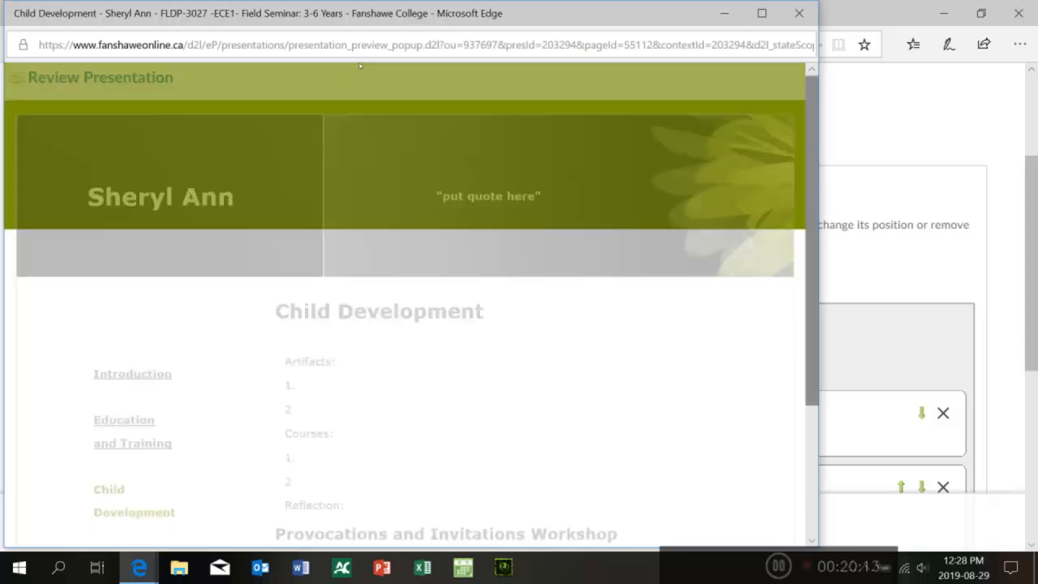
{"action": "scroll", "coordinate": [361, 142], "scroll_direction": "down", "scroll_amount": 3}
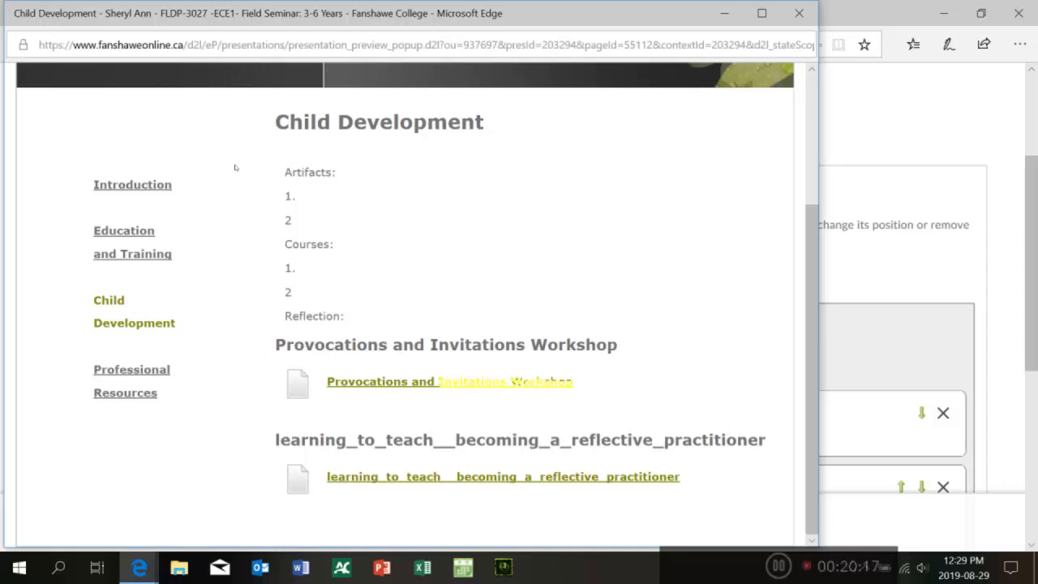
{"action": "left_click", "coordinate": [59, 169]}
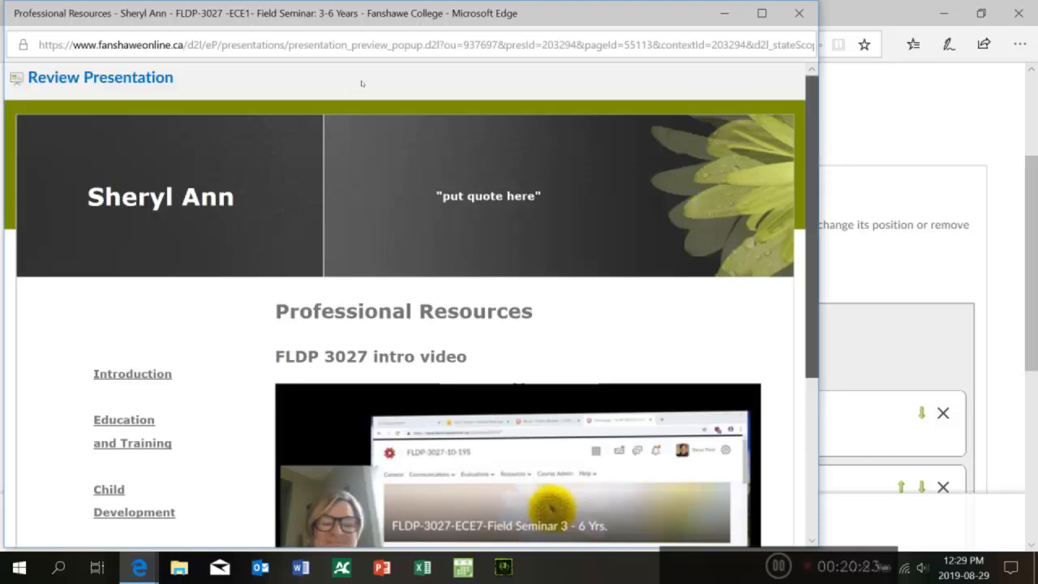
{"action": "scroll", "coordinate": [361, 85], "scroll_direction": "down", "scroll_amount": 3}
{"action": "scroll", "coordinate": [364, 68], "scroll_direction": "up", "scroll_amount": 3}
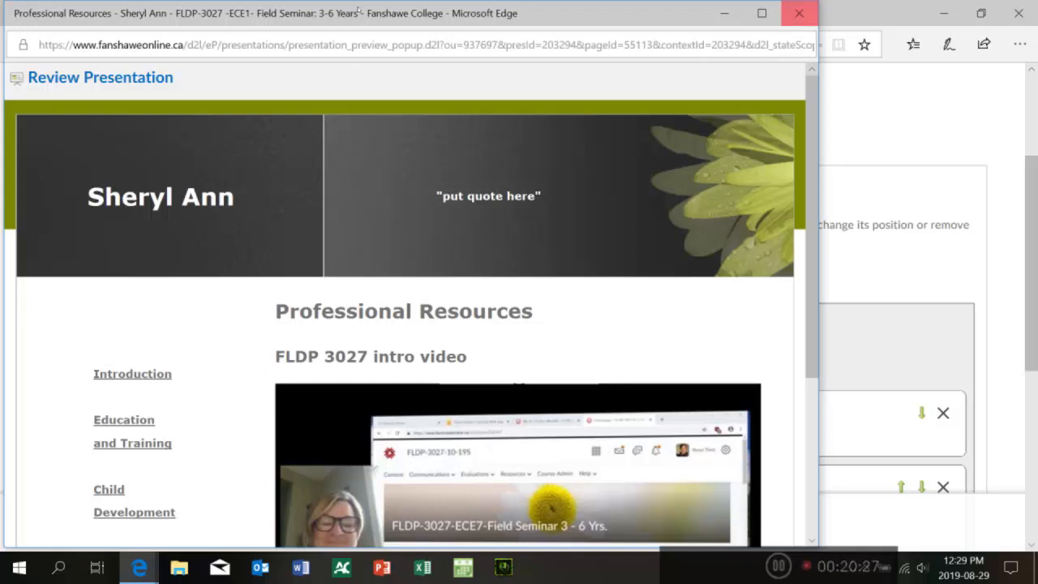
{"action": "left_click", "coordinate": [799, 13]}
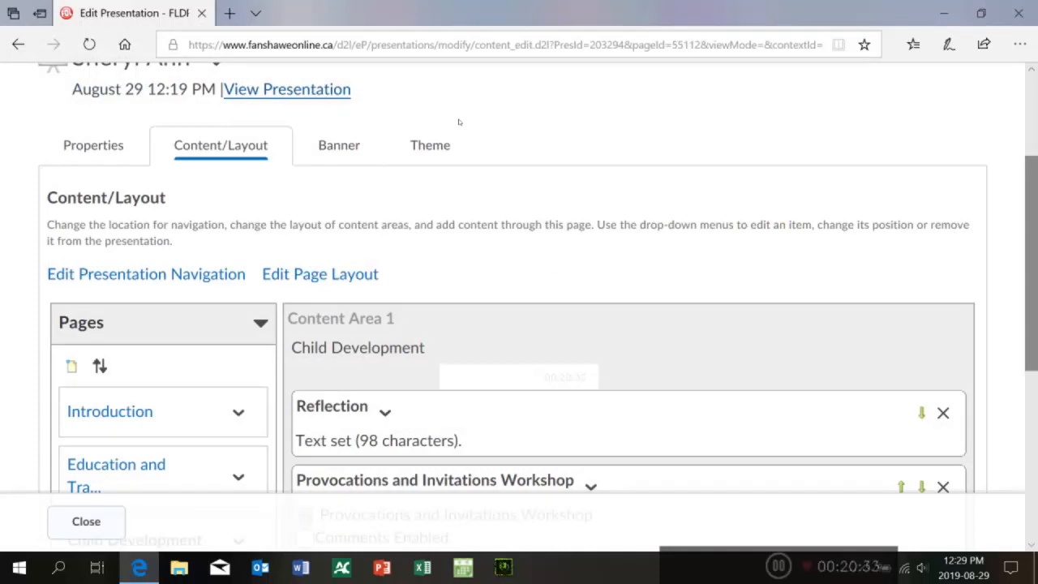
Step: Try to open Edit Presentation Navigation, then go back to the presentation editor
{"action": "scroll", "coordinate": [459, 122], "scroll_direction": "down", "scroll_amount": 1}
{"action": "scroll", "coordinate": [457, 139], "scroll_direction": "up", "scroll_amount": 2}
{"action": "scroll", "coordinate": [457, 105], "scroll_direction": "down", "scroll_amount": 2}
{"action": "scroll", "coordinate": [461, 143], "scroll_direction": "down", "scroll_amount": 1}
{"action": "scroll", "coordinate": [462, 122], "scroll_direction": "up", "scroll_amount": 3}
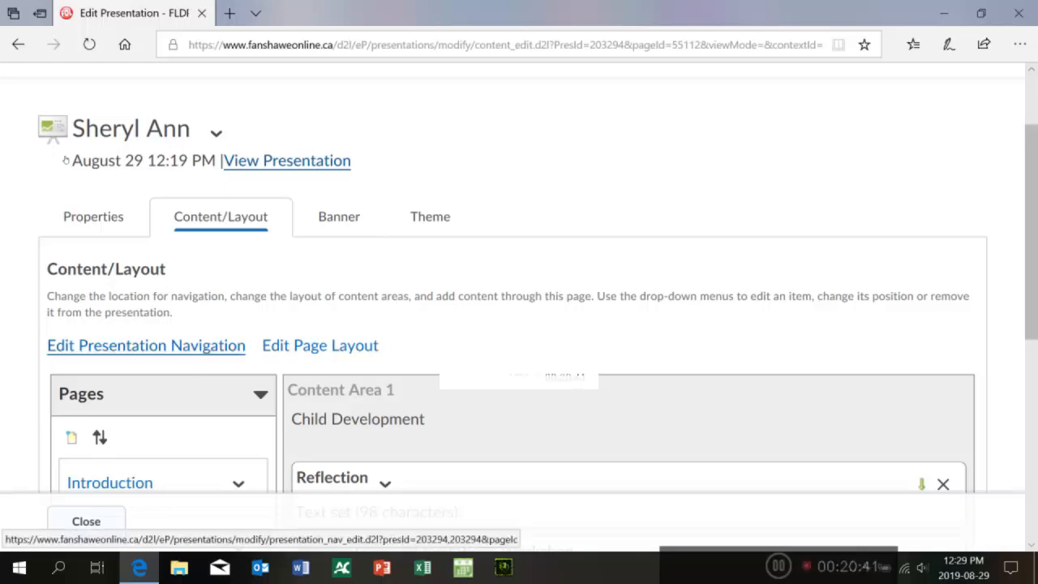
{"action": "left_click", "coordinate": [147, 347]}
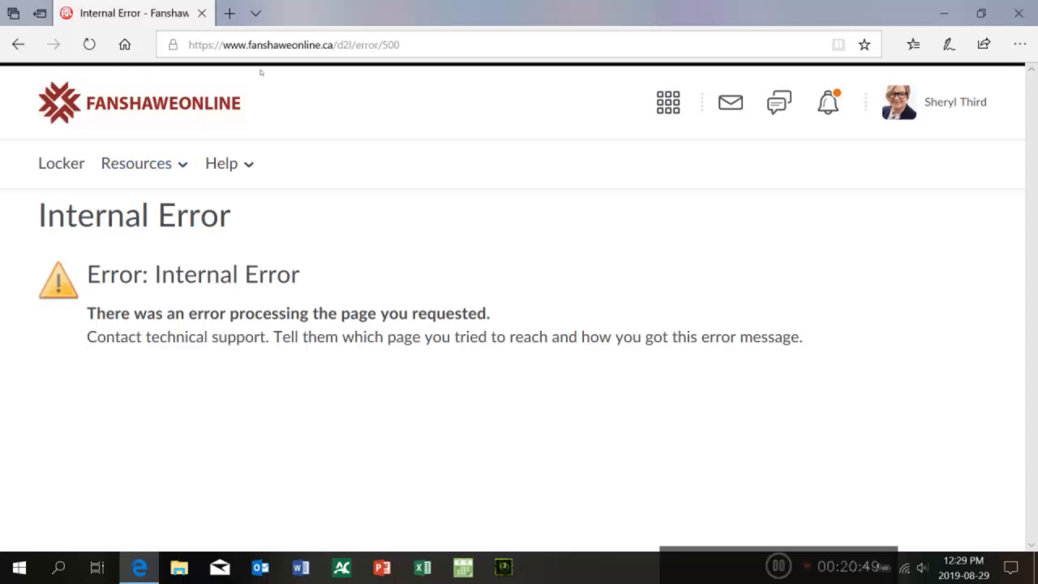
{"action": "left_click", "coordinate": [18, 44]}
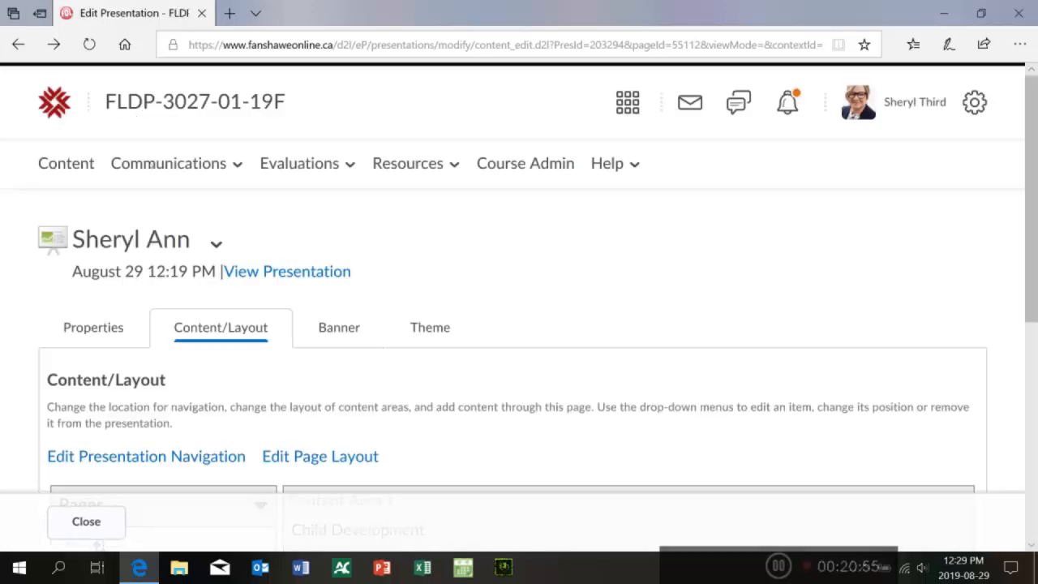
Step: Try to open the Education and Training page, then close the errored tab and reopen the presentation editor
{"action": "scroll", "coordinate": [462, 130], "scroll_direction": "down", "scroll_amount": 5}
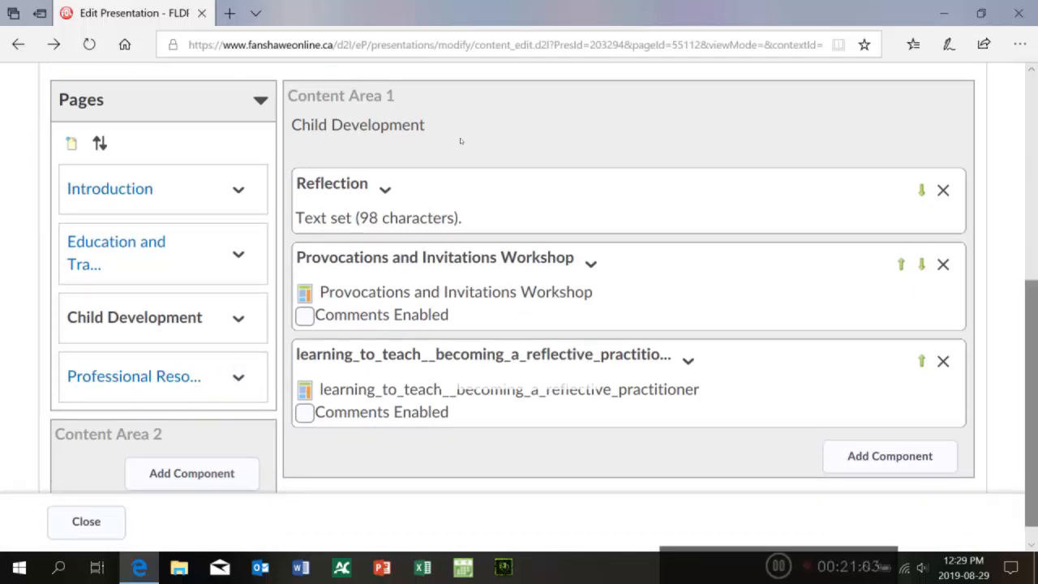
{"action": "scroll", "coordinate": [459, 138], "scroll_direction": "up", "scroll_amount": 3}
{"action": "left_click", "coordinate": [72, 262]}
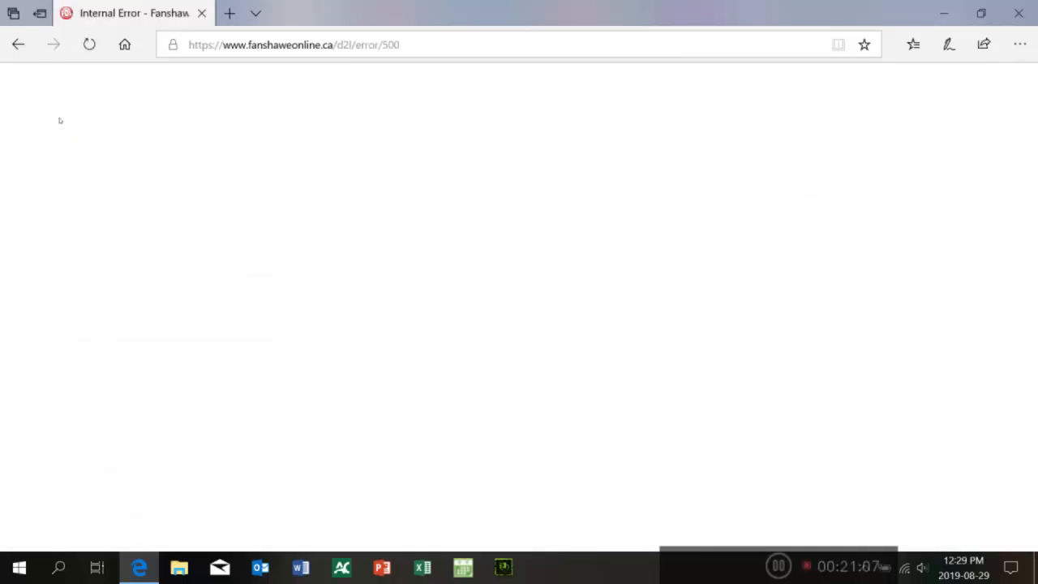
{"action": "left_click", "coordinate": [202, 13]}
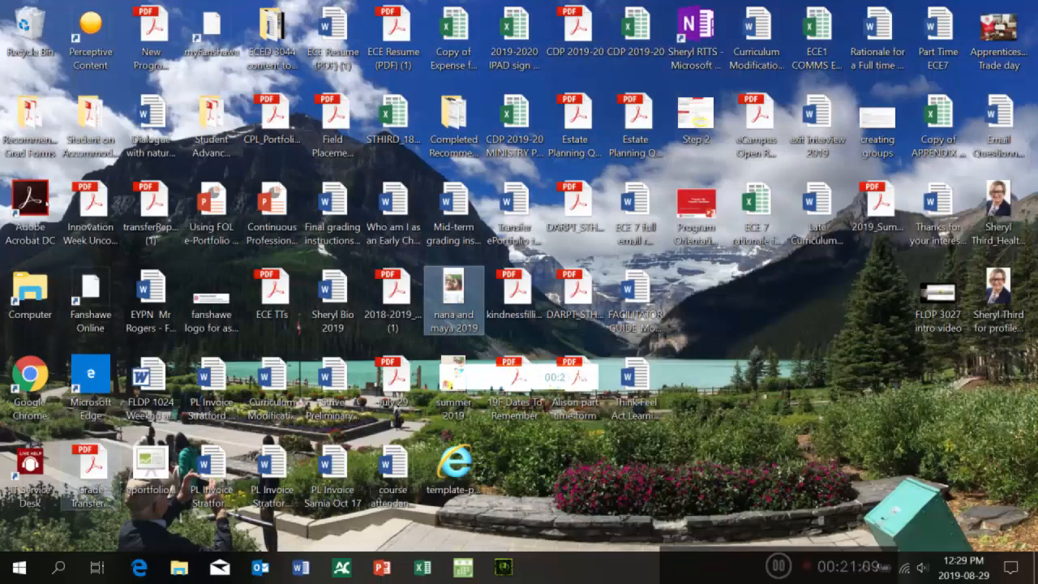
{"action": "left_click", "coordinate": [138, 568]}
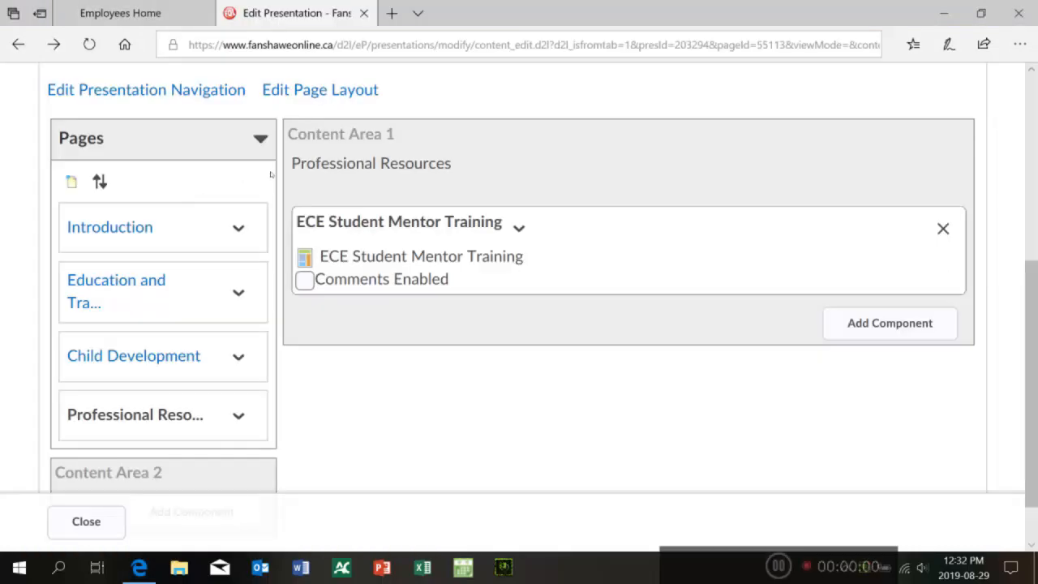
Step: Set the presentation navigation to Navigation After Content and save the change
{"action": "scroll", "coordinate": [459, 113], "scroll_direction": "up", "scroll_amount": 2}
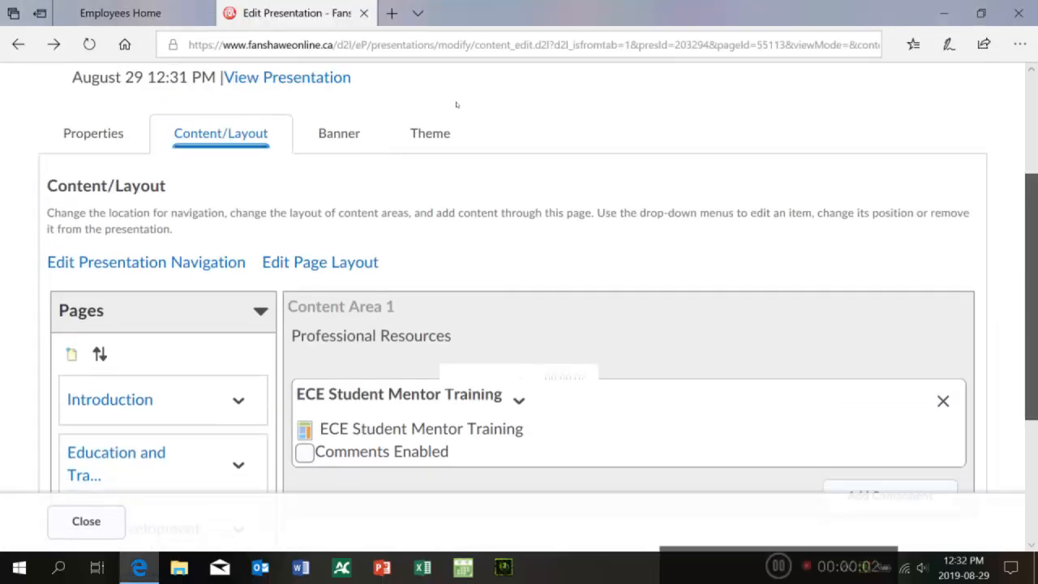
{"action": "scroll", "coordinate": [457, 105], "scroll_direction": "down", "scroll_amount": 1}
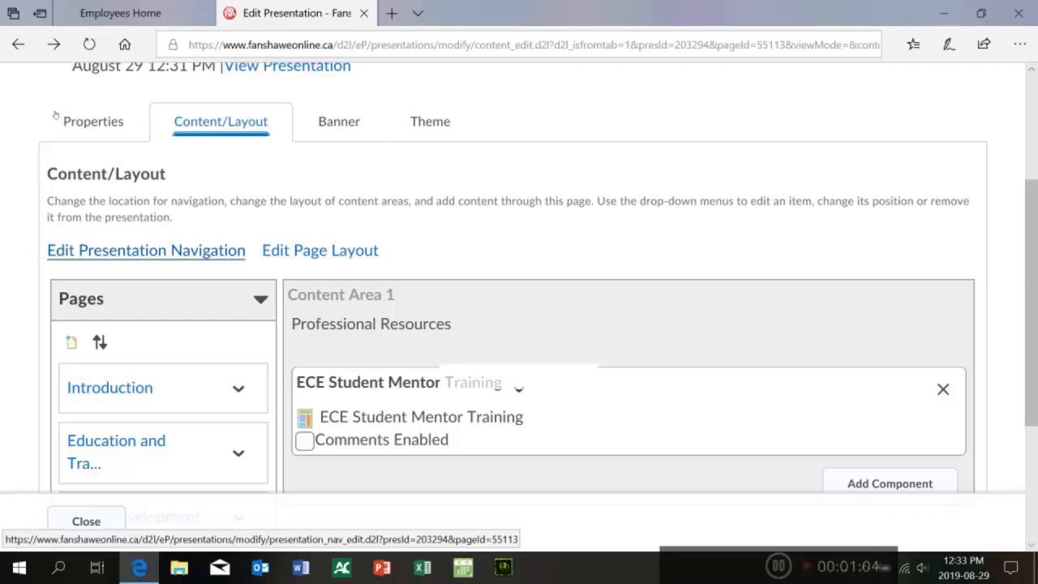
{"action": "left_click", "coordinate": [124, 251]}
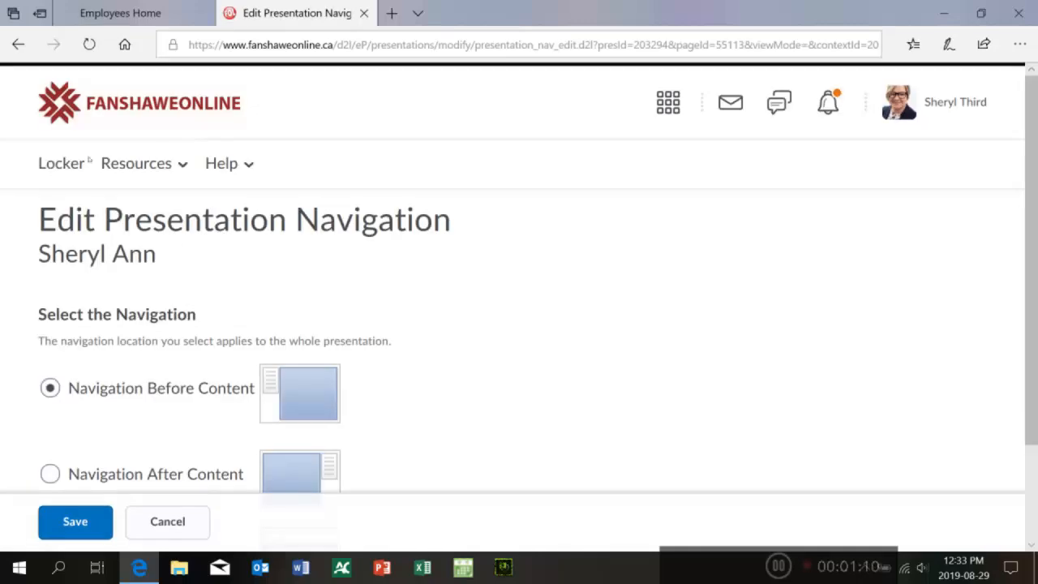
{"action": "scroll", "coordinate": [458, 89], "scroll_direction": "down", "scroll_amount": 2}
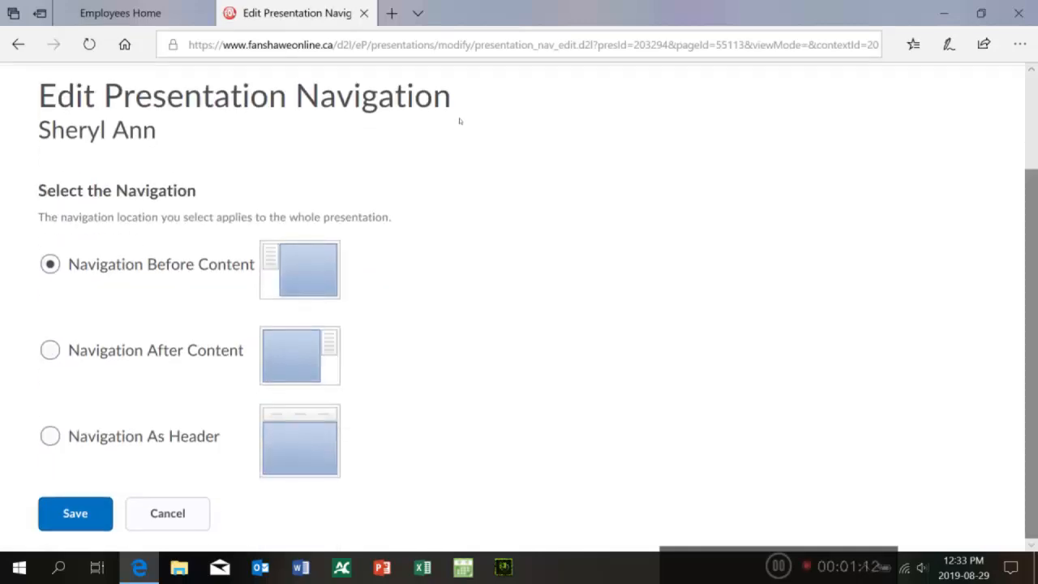
{"action": "key", "text": "Down"}
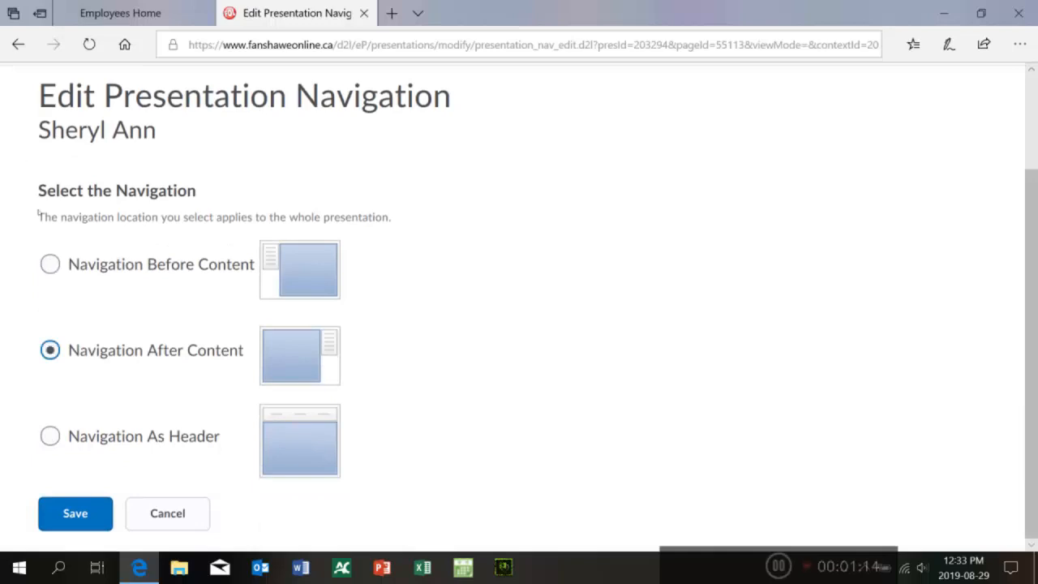
{"action": "key", "text": "Tab"}
{"action": "key", "text": "Return"}
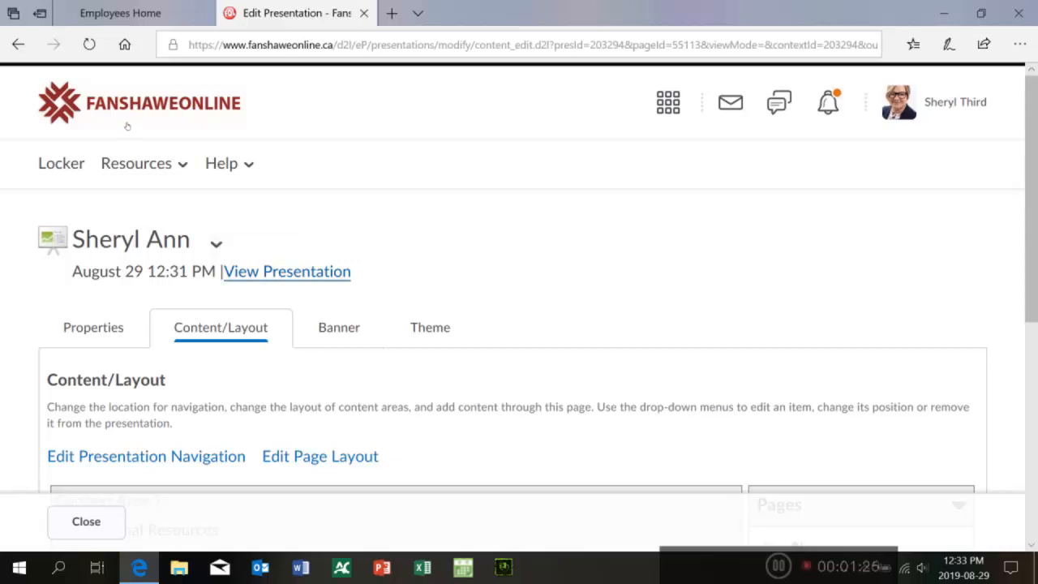
Step: Preview the presentation with the new navigation placement, then close the preview window
{"action": "left_click", "coordinate": [287, 272]}
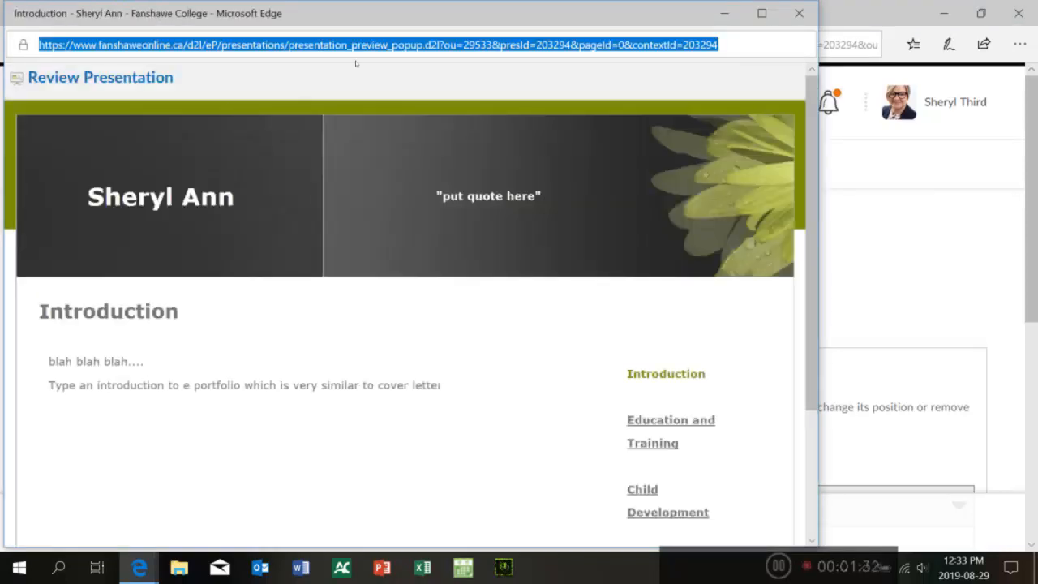
{"action": "left_click", "coordinate": [365, 153]}
{"action": "scroll", "coordinate": [365, 153], "scroll_direction": "down", "scroll_amount": 3}
{"action": "scroll", "coordinate": [365, 154], "scroll_direction": "up", "scroll_amount": 4}
{"action": "left_click", "coordinate": [799, 13]}
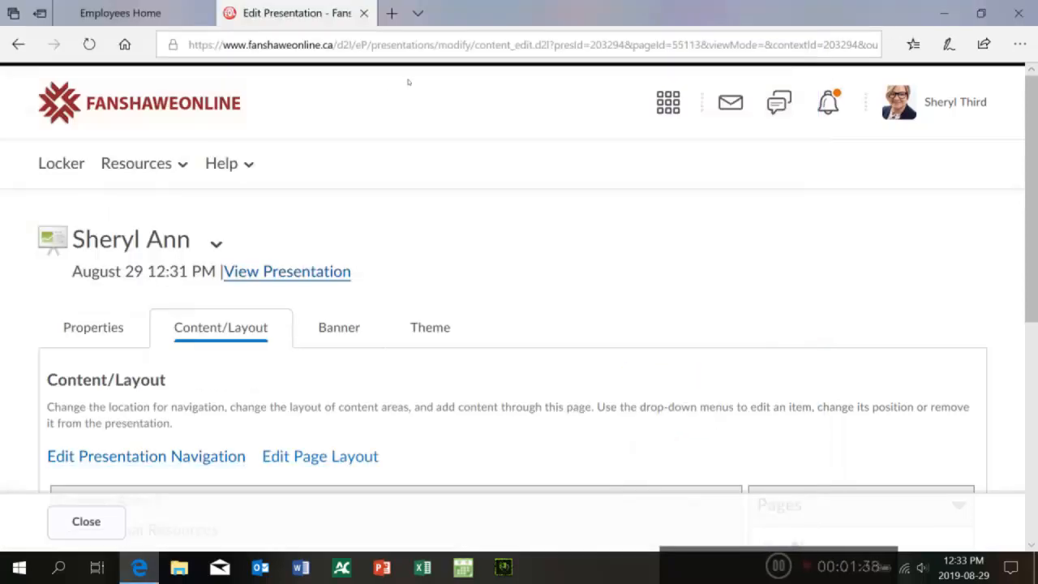
{"action": "scroll", "coordinate": [459, 100], "scroll_direction": "down", "scroll_amount": 3}
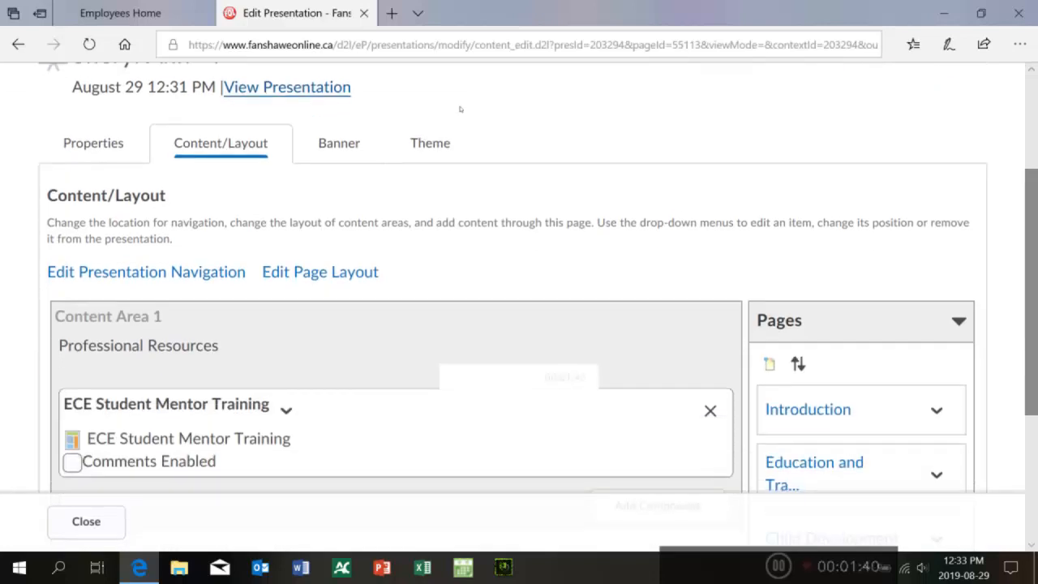
{"action": "scroll", "coordinate": [459, 107], "scroll_direction": "down", "scroll_amount": 1}
{"action": "scroll", "coordinate": [459, 92], "scroll_direction": "up", "scroll_amount": 2}
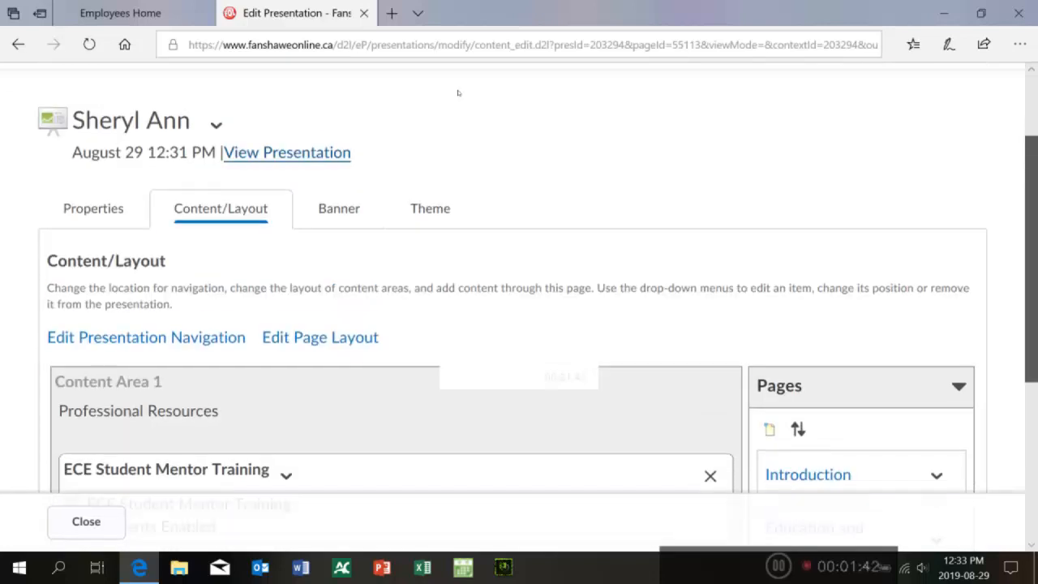
{"action": "scroll", "coordinate": [458, 92], "scroll_direction": "down", "scroll_amount": 1}
{"action": "scroll", "coordinate": [458, 90], "scroll_direction": "up", "scroll_amount": 1}
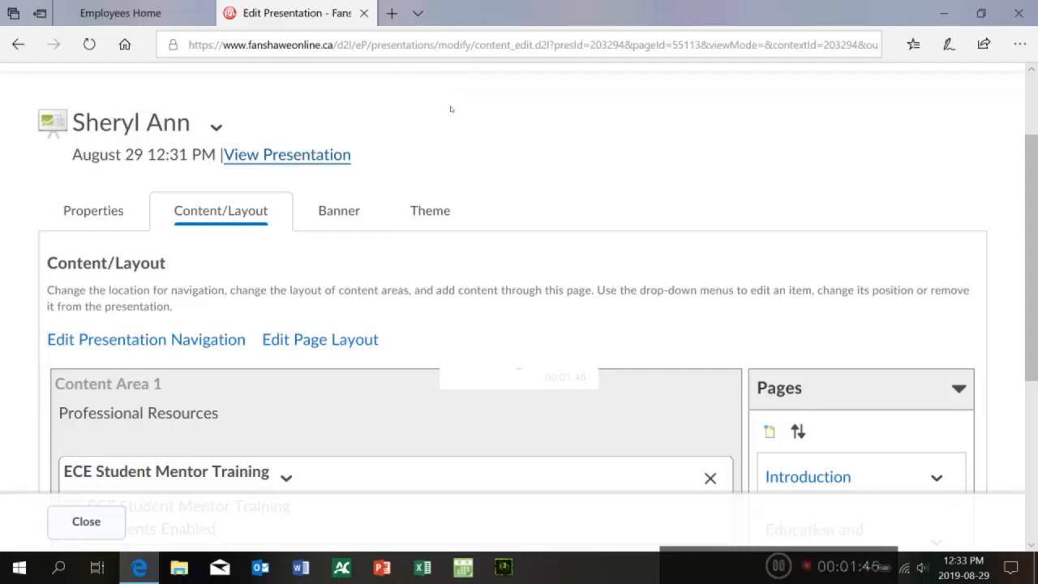
{"action": "scroll", "coordinate": [459, 110], "scroll_direction": "up", "scroll_amount": 2}
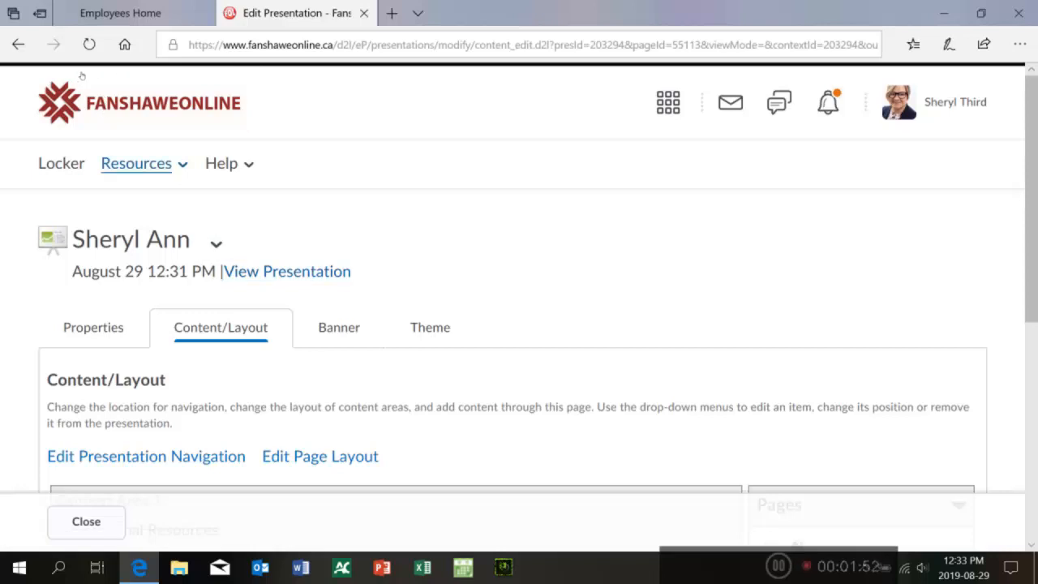
{"action": "left_click", "coordinate": [136, 163]}
{"action": "left_click", "coordinate": [212, 69]}
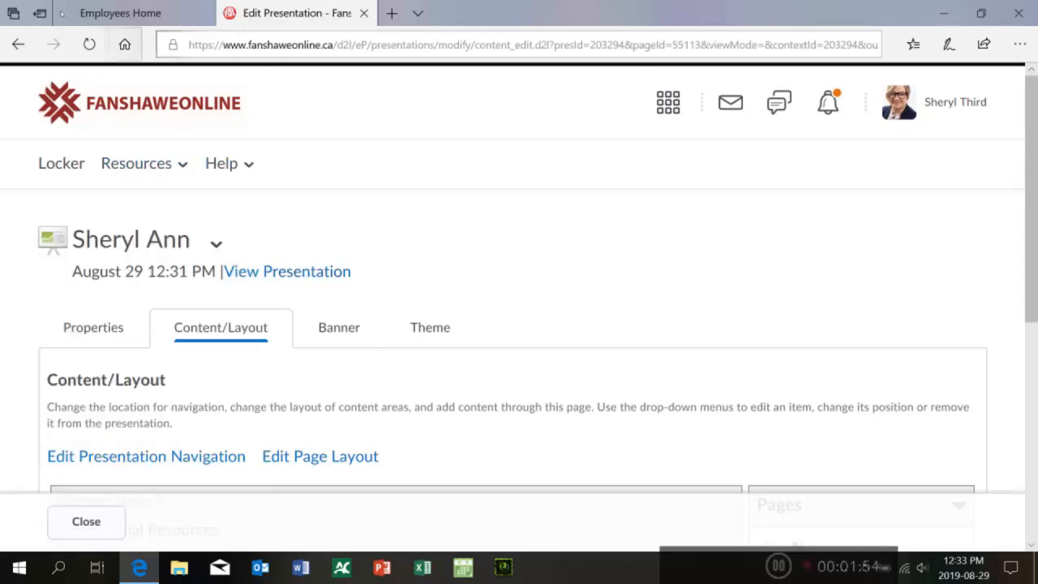
{"action": "left_click", "coordinate": [18, 45]}
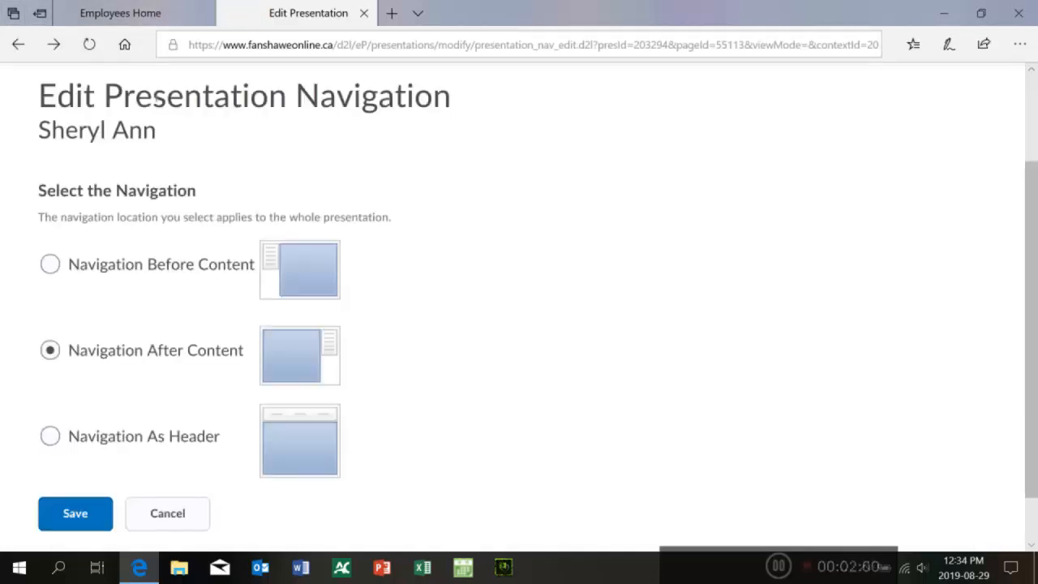
{"action": "left_click", "coordinate": [18, 44]}
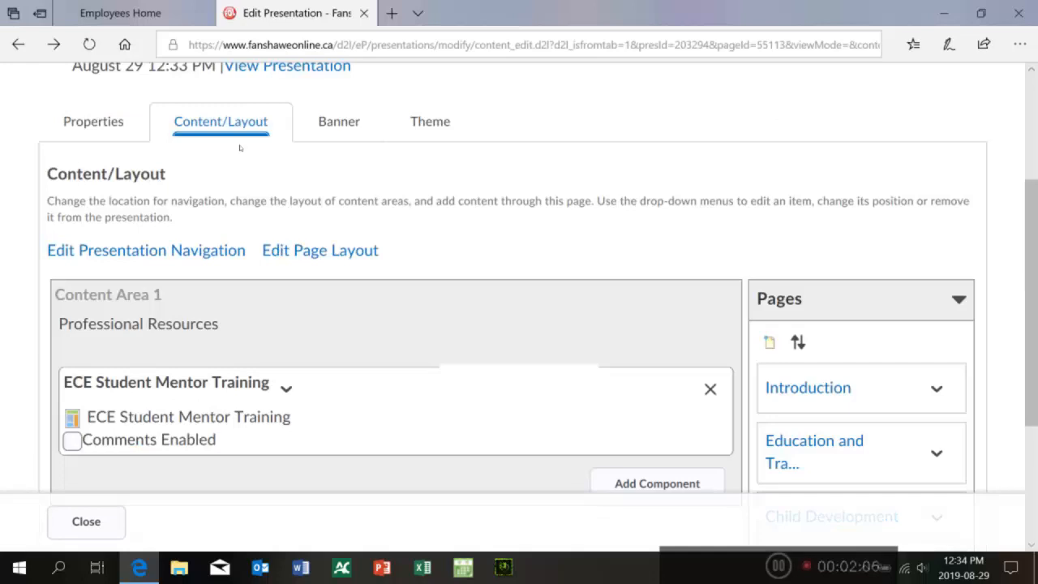
{"action": "scroll", "coordinate": [458, 117], "scroll_direction": "up", "scroll_amount": 1}
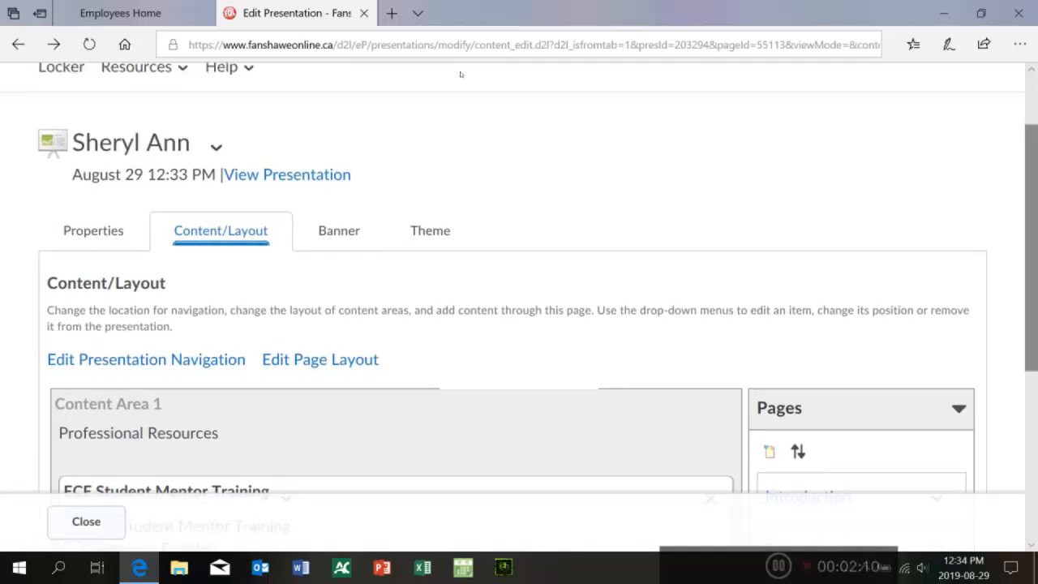
{"action": "scroll", "coordinate": [460, 74], "scroll_direction": "down", "scroll_amount": 4}
{"action": "scroll", "coordinate": [461, 149], "scroll_direction": "up", "scroll_amount": 5}
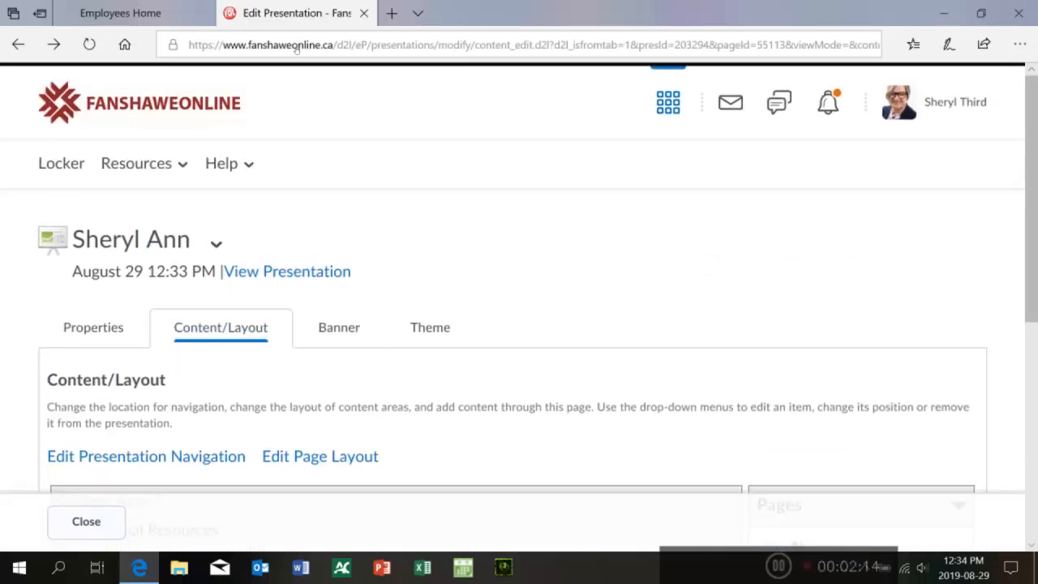
Step: Open the FLDP-3027-01-19W course and go to its ePortfolio dashboard
{"action": "left_click", "coordinate": [668, 101]}
{"action": "left_click_drag", "start_coordinate": [982, 194], "coordinate": [982, 218]}
{"action": "left_click", "coordinate": [732, 298]}
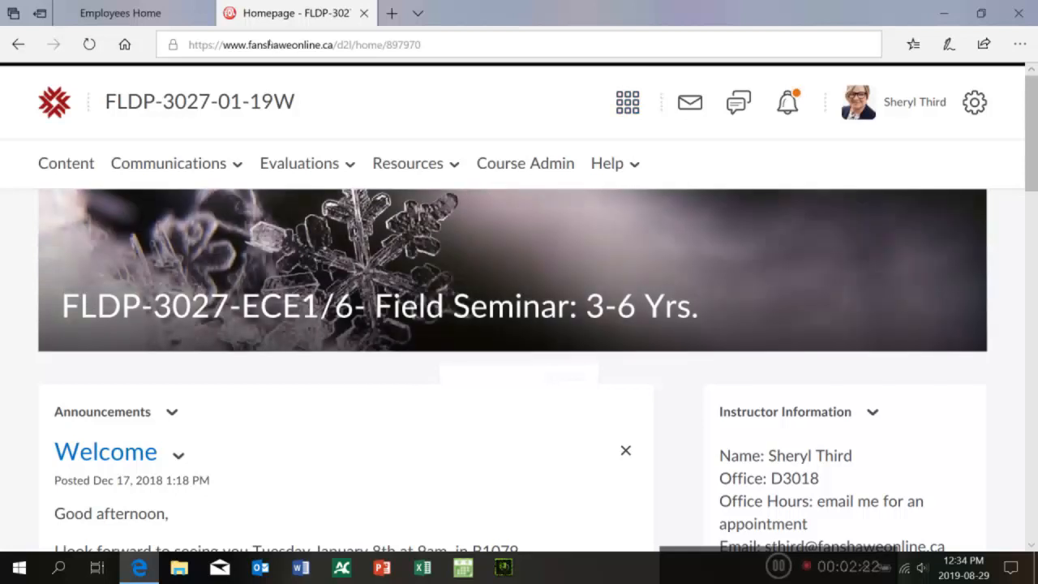
{"action": "left_click", "coordinate": [627, 102]}
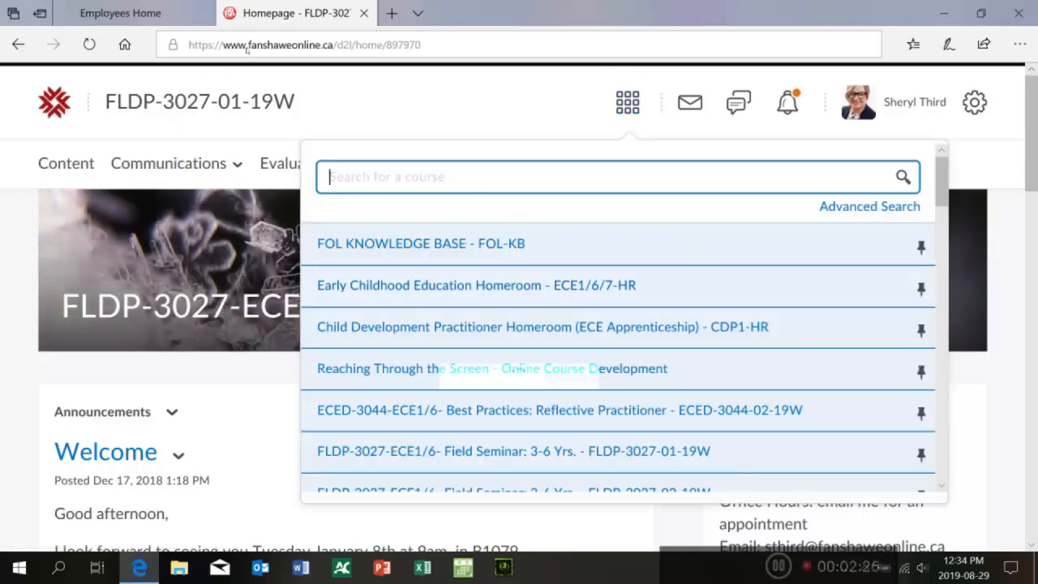
{"action": "left_click", "coordinate": [226, 79]}
{"action": "left_click", "coordinate": [416, 163]}
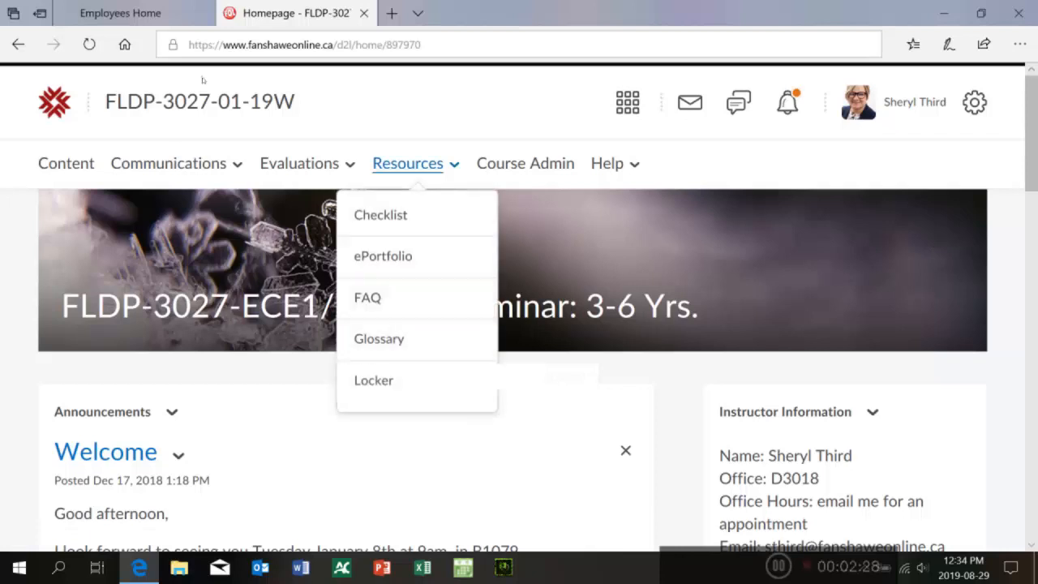
{"action": "left_click", "coordinate": [384, 257]}
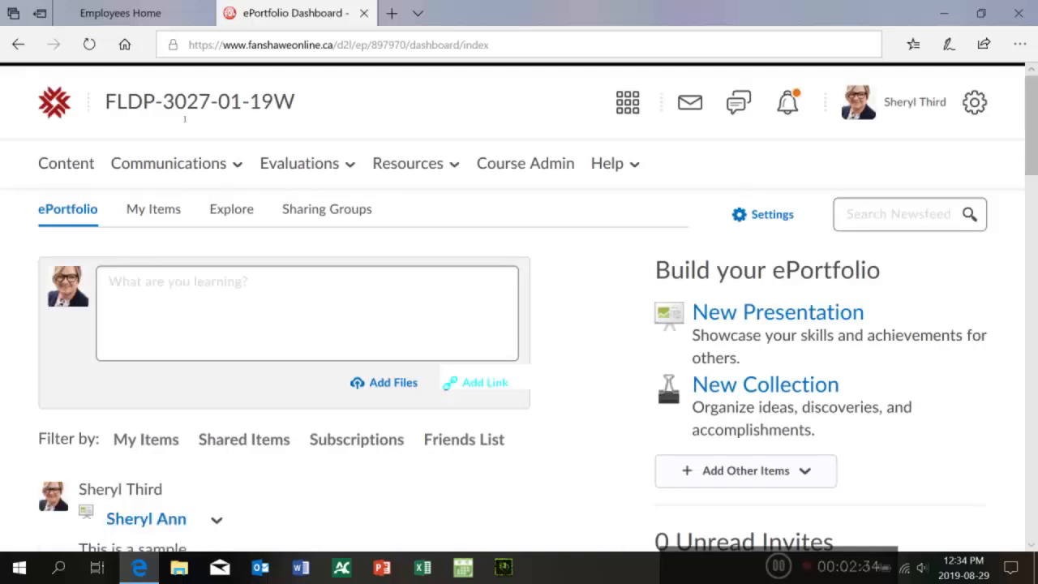
Step: Open the sharing settings of the presentation described as professional work in the dashboard feed
{"action": "scroll", "coordinate": [456, 81], "scroll_direction": "down", "scroll_amount": 4}
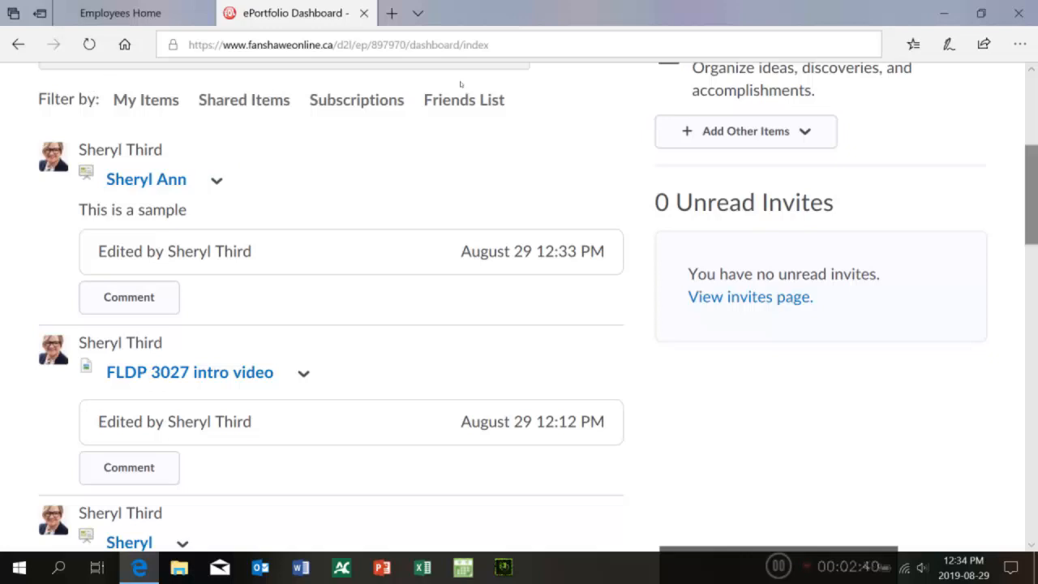
{"action": "scroll", "coordinate": [459, 84], "scroll_direction": "down", "scroll_amount": 3}
{"action": "scroll", "coordinate": [461, 122], "scroll_direction": "down", "scroll_amount": 6}
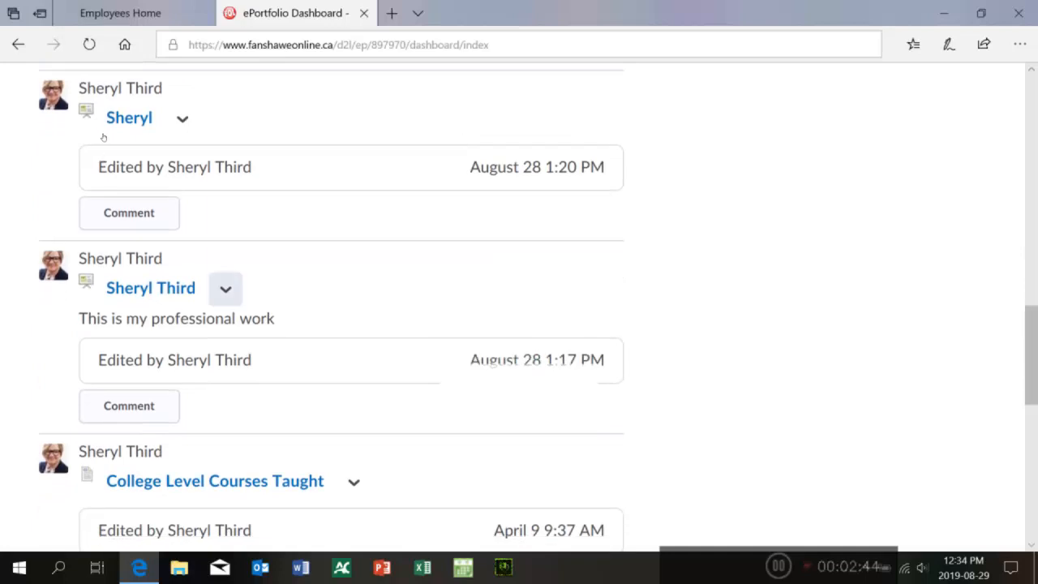
{"action": "left_click", "coordinate": [225, 290]}
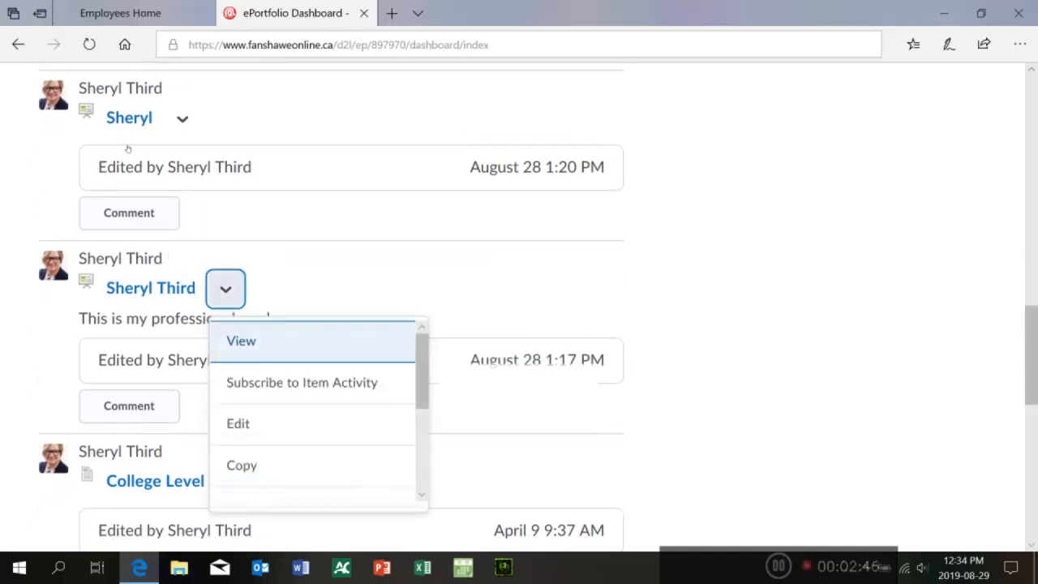
{"action": "mouse_move", "coordinate": [423, 353]}
{"action": "left_mouse_down"}
{"action": "mouse_move", "coordinate": [424, 435]}
{"action": "mouse_move", "coordinate": [421, 341]}
{"action": "left_mouse_up"}
{"action": "key", "text": "Down"}
{"action": "key", "text": "Down"}
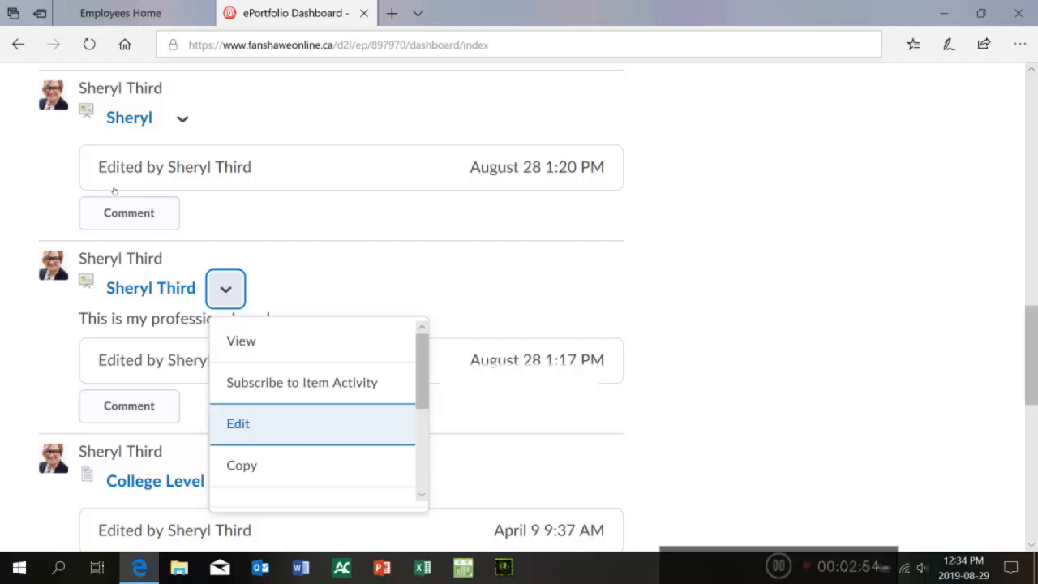
{"action": "key", "text": "Up"}
{"action": "key", "text": "Up"}
{"action": "left_click_drag", "start_coordinate": [421, 375], "coordinate": [422, 419]}
{"action": "left_click", "coordinate": [304, 400]}
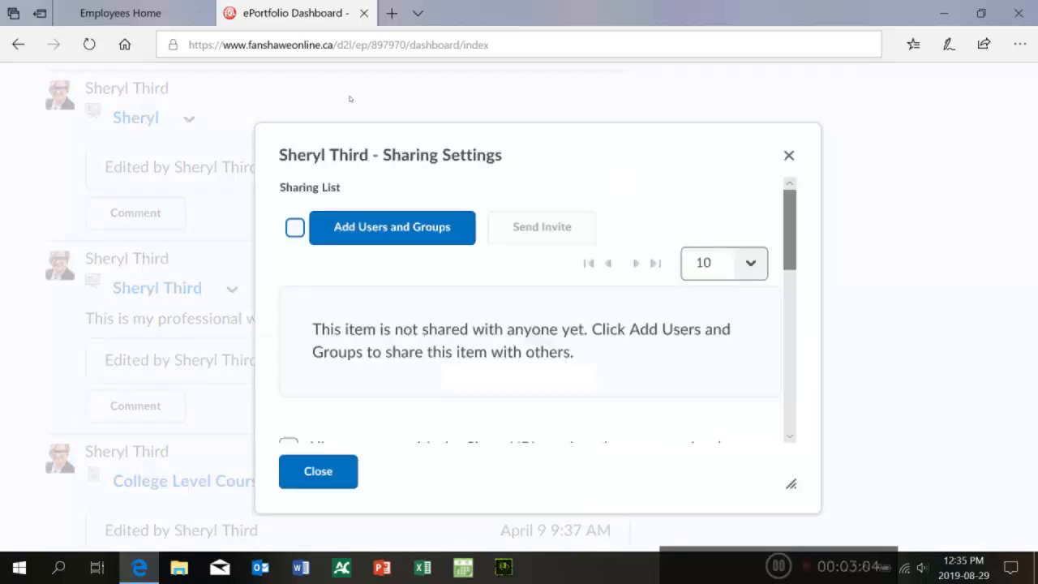
Step: Scroll to the share URL option and select the presentation's share URL
{"action": "scroll", "coordinate": [357, 130], "scroll_direction": "down", "scroll_amount": 3}
{"action": "scroll", "coordinate": [358, 129], "scroll_direction": "down", "scroll_amount": 1}
{"action": "scroll", "coordinate": [359, 126], "scroll_direction": "up", "scroll_amount": 3}
{"action": "scroll", "coordinate": [358, 122], "scroll_direction": "up", "scroll_amount": 2}
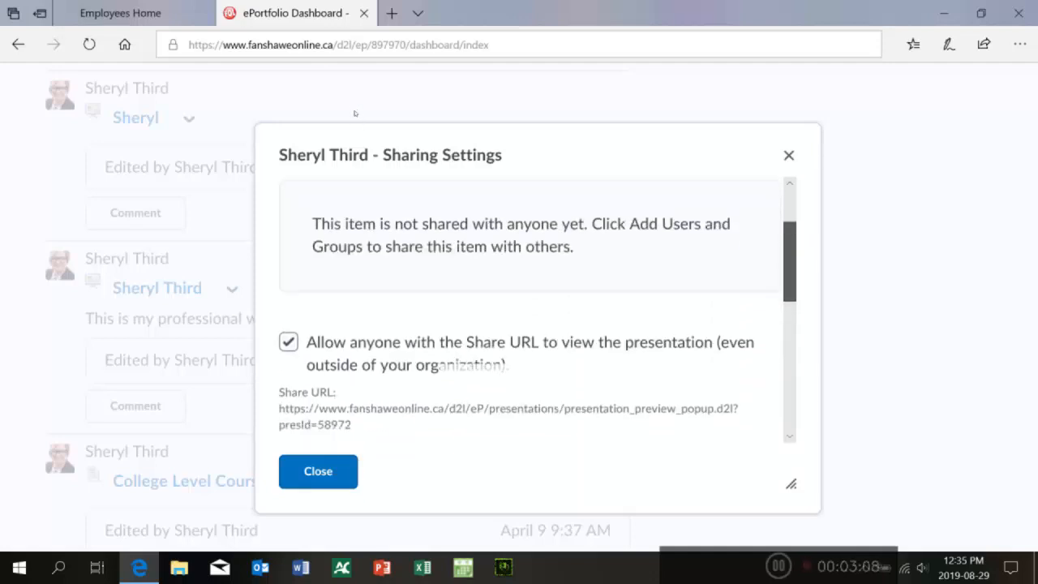
{"action": "scroll", "coordinate": [355, 121], "scroll_direction": "down", "scroll_amount": 2}
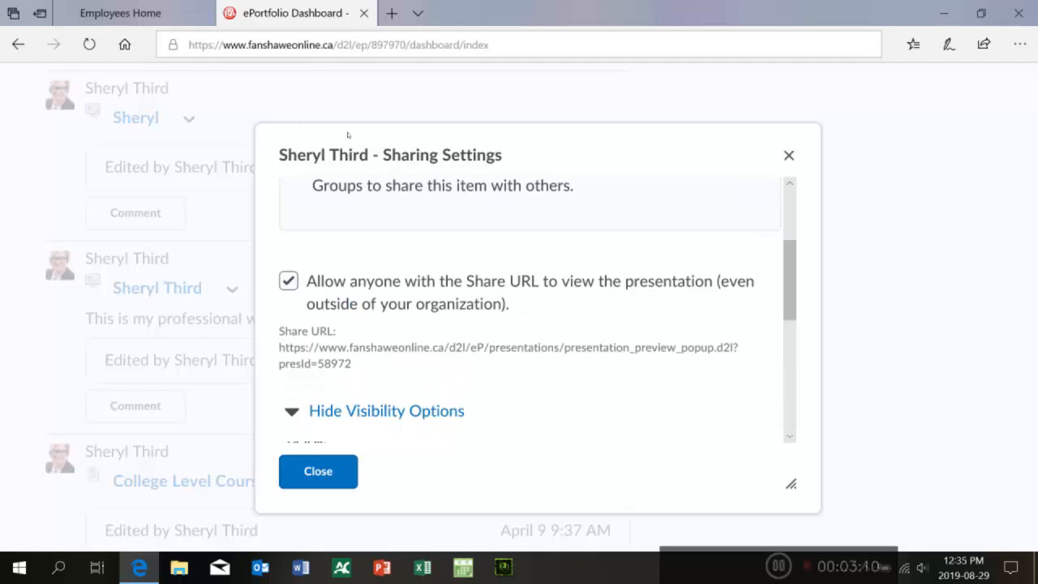
{"action": "scroll", "coordinate": [352, 124], "scroll_direction": "up", "scroll_amount": 3}
{"action": "scroll", "coordinate": [352, 132], "scroll_direction": "down", "scroll_amount": 3}
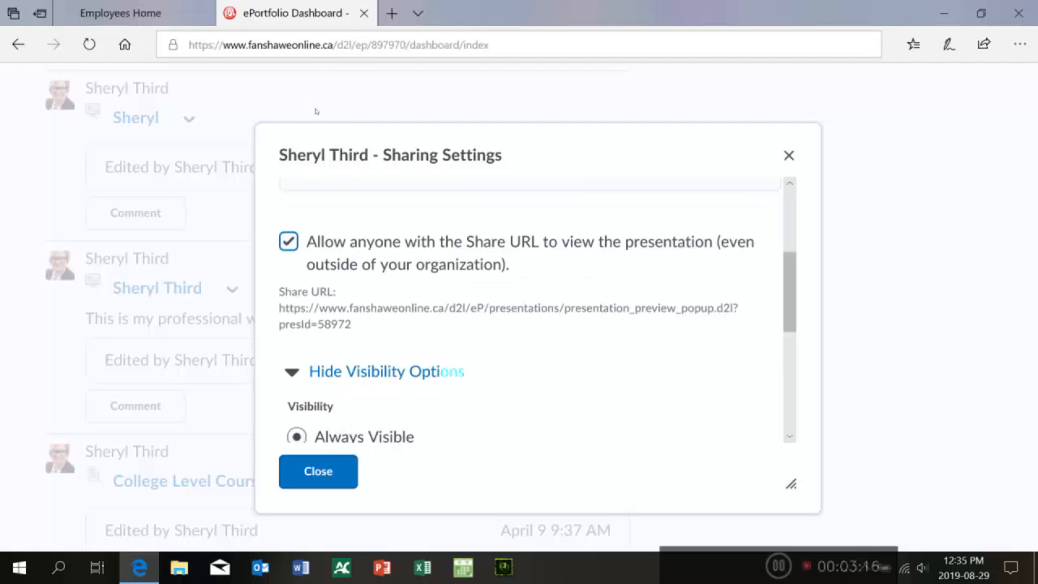
{"action": "mouse_move", "coordinate": [279, 308]}
{"action": "left_mouse_down"}
{"action": "mouse_move", "coordinate": [330, 309]}
{"action": "mouse_move", "coordinate": [365, 325]}
{"action": "left_mouse_up"}
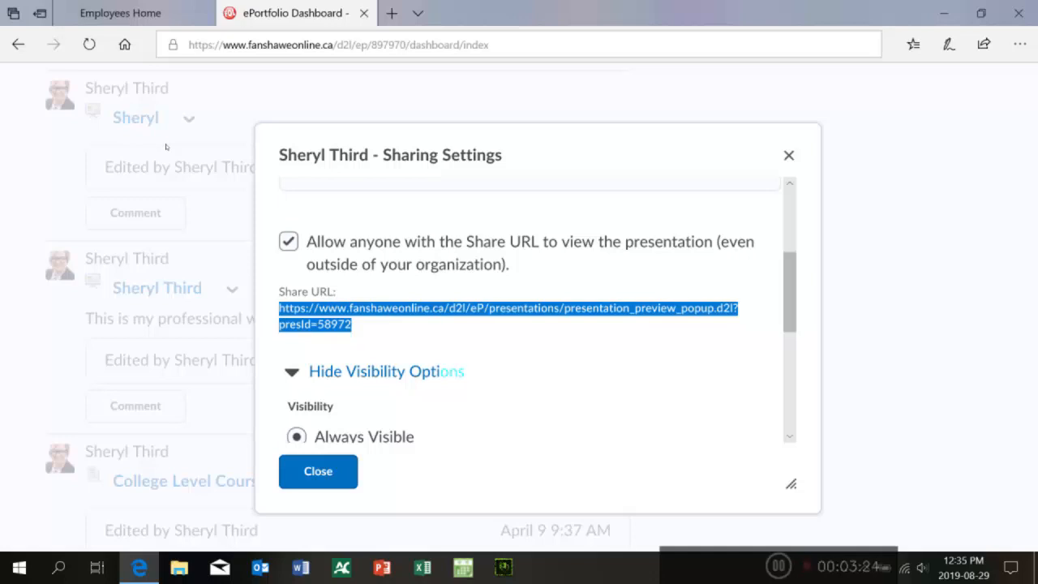
Step: Review the visibility options in the sharing settings, then reselect the share URL
{"action": "scroll", "coordinate": [349, 130], "scroll_direction": "down", "scroll_amount": 2}
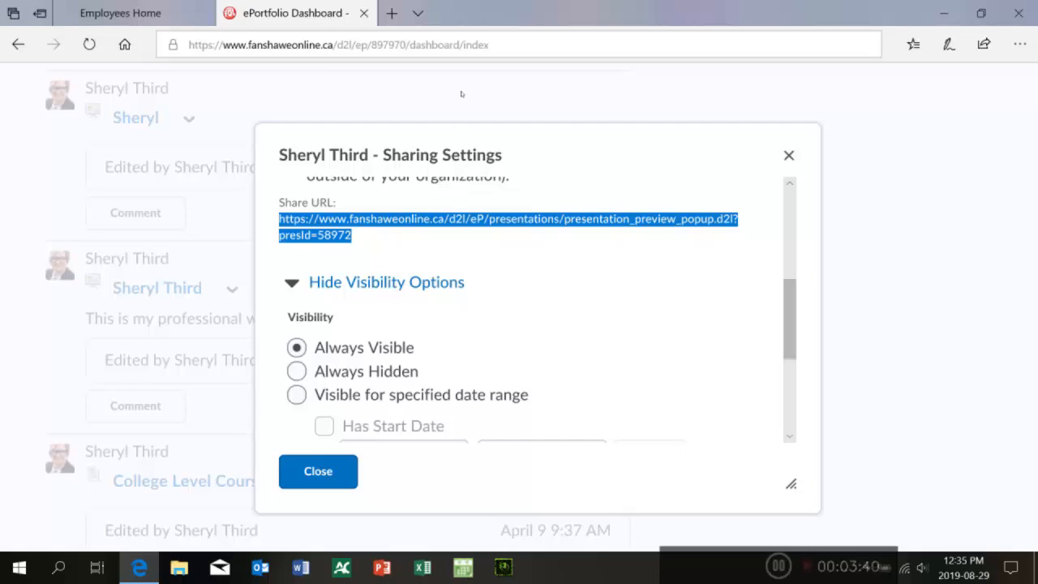
{"action": "scroll", "coordinate": [351, 136], "scroll_direction": "down", "scroll_amount": 3}
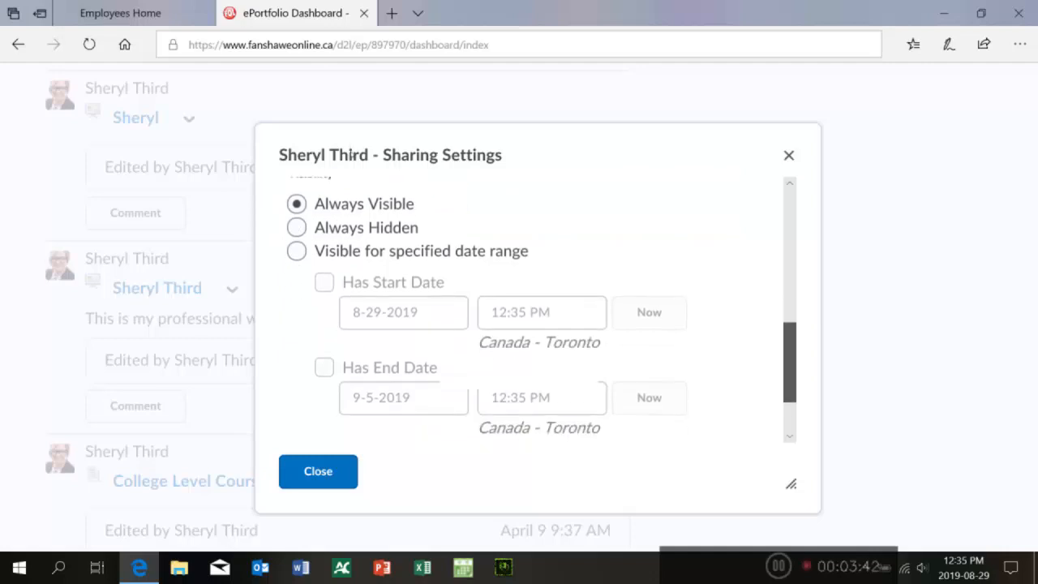
{"action": "key", "text": "Up"}
{"action": "key", "text": "Down"}
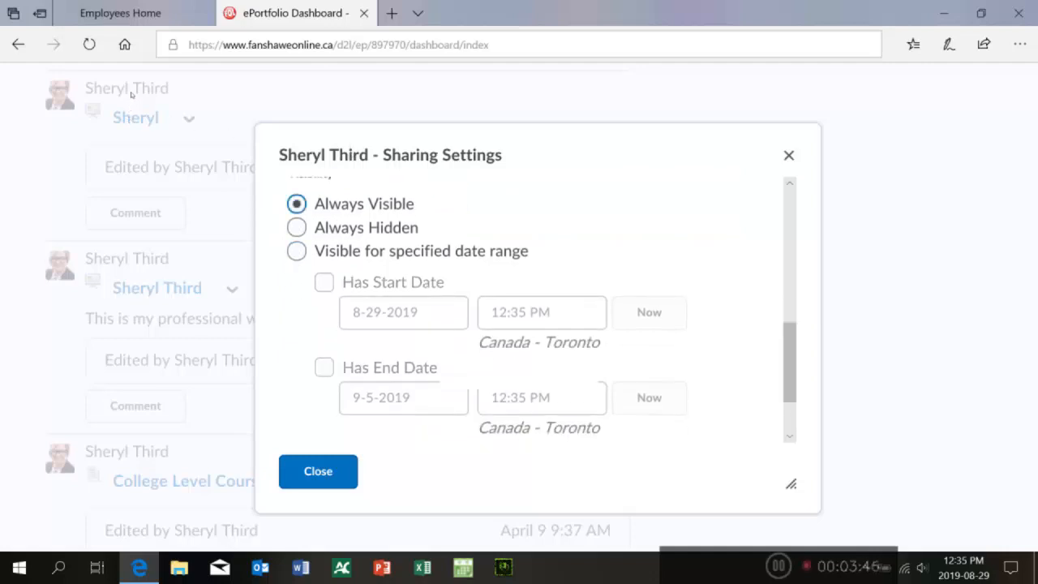
{"action": "scroll", "coordinate": [360, 172], "scroll_direction": "up", "scroll_amount": 5}
{"action": "left_click_drag", "start_coordinate": [790, 266], "coordinate": [790, 235]}
{"action": "scroll", "coordinate": [354, 110], "scroll_direction": "down", "scroll_amount": 3}
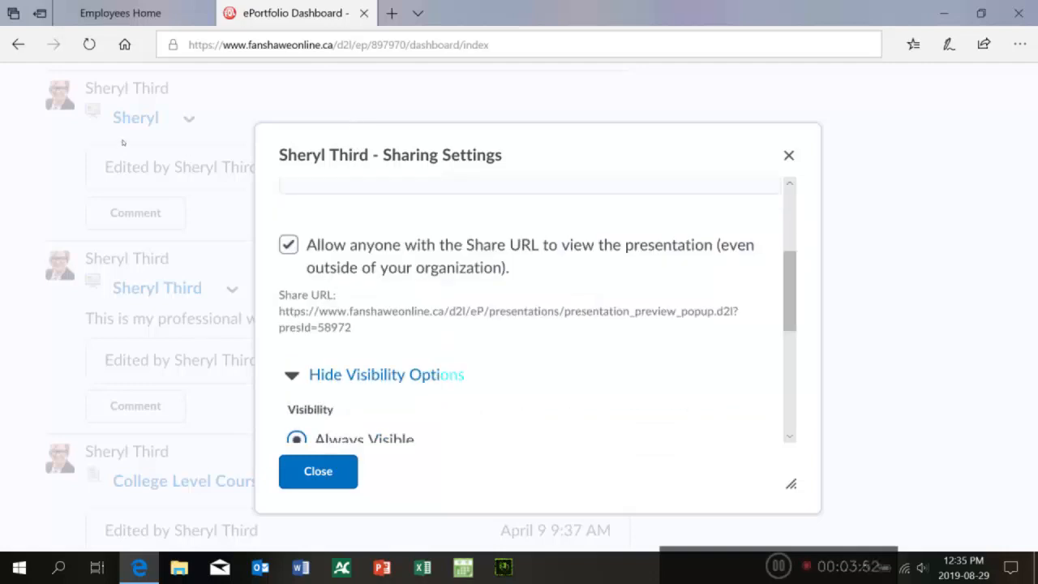
{"action": "mouse_move", "coordinate": [280, 311]}
{"action": "left_mouse_down"}
{"action": "mouse_move", "coordinate": [347, 314]}
{"action": "mouse_move", "coordinate": [358, 329]}
{"action": "left_mouse_up"}
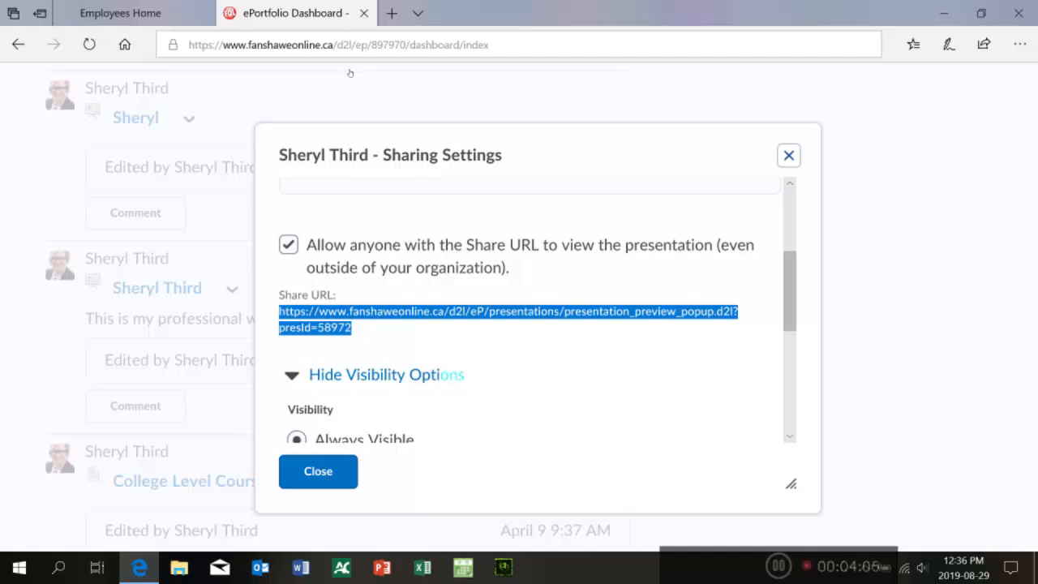
Step: Close the sharing settings dialog and return to the top of the ePortfolio dashboard
{"action": "left_click", "coordinate": [788, 155]}
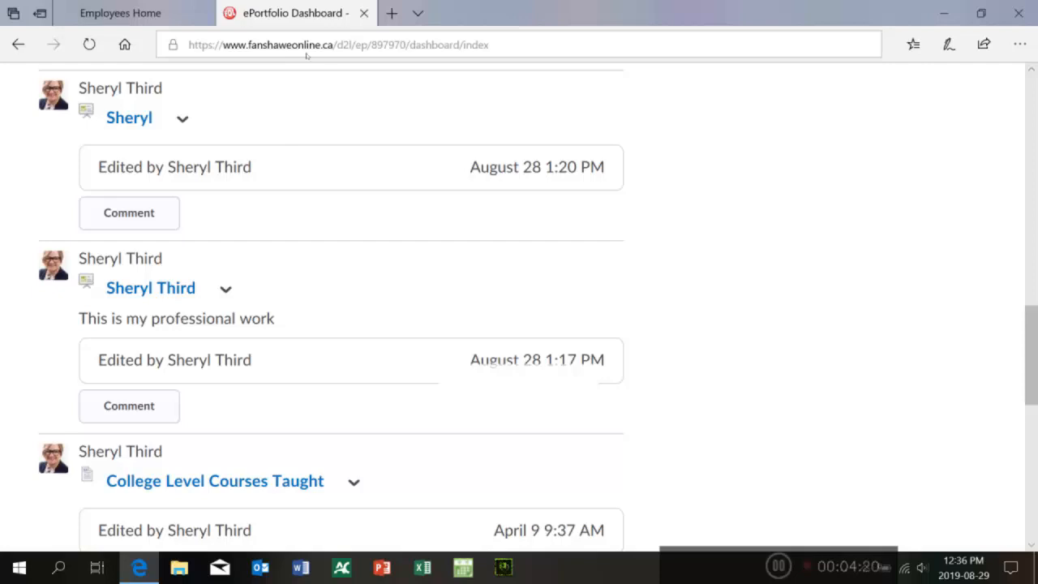
{"action": "scroll", "coordinate": [463, 167], "scroll_direction": "up", "scroll_amount": 8}
{"action": "scroll", "coordinate": [460, 101], "scroll_direction": "up", "scroll_amount": 1}
{"action": "scroll", "coordinate": [461, 102], "scroll_direction": "down", "scroll_amount": 3}
{"action": "scroll", "coordinate": [459, 93], "scroll_direction": "up", "scroll_amount": 4}
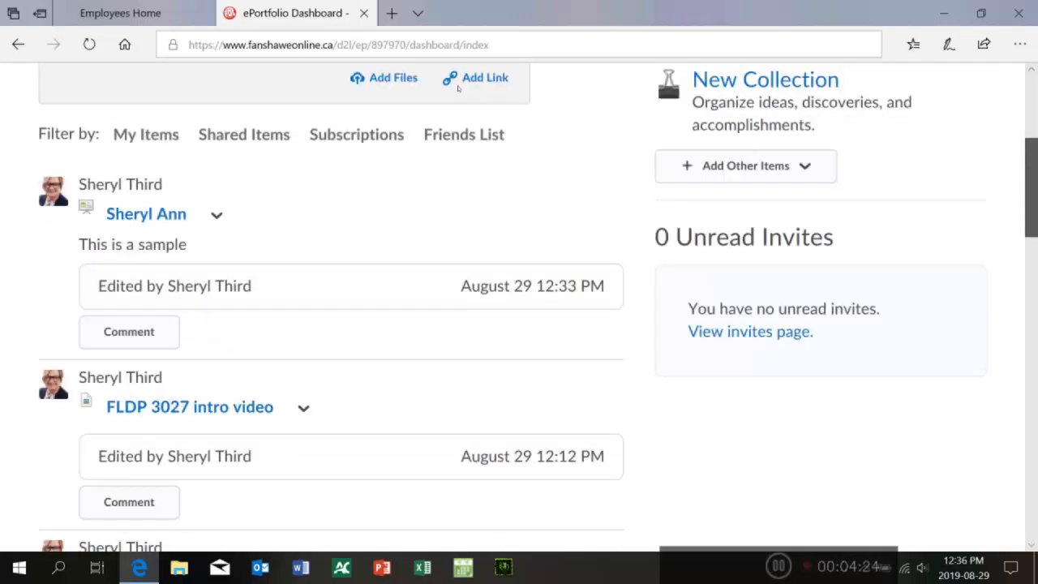
{"action": "scroll", "coordinate": [458, 90], "scroll_direction": "up", "scroll_amount": 4}
{"action": "scroll", "coordinate": [458, 69], "scroll_direction": "up", "scroll_amount": 1}
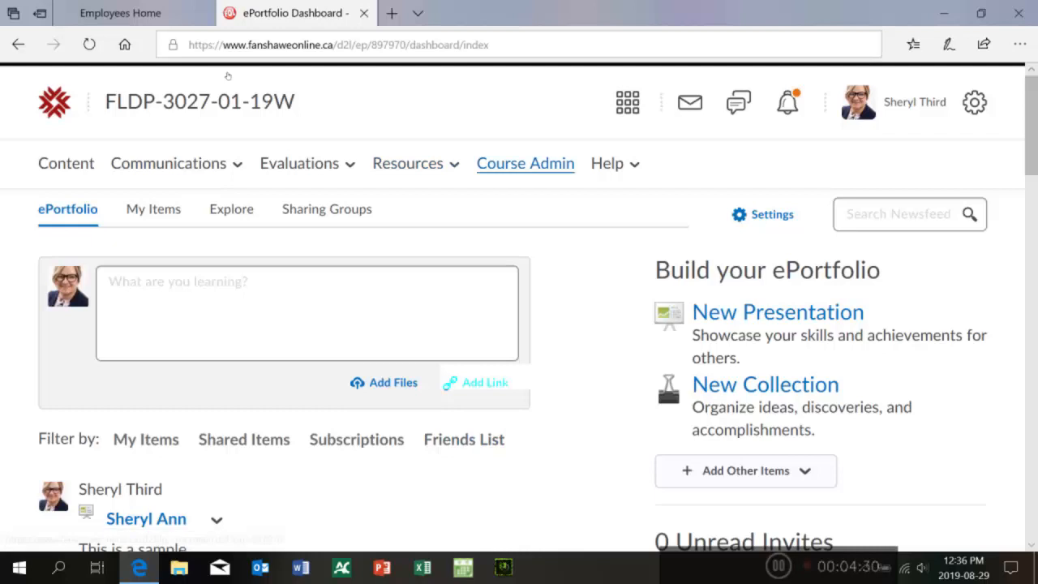
{"action": "left_click", "coordinate": [302, 164]}
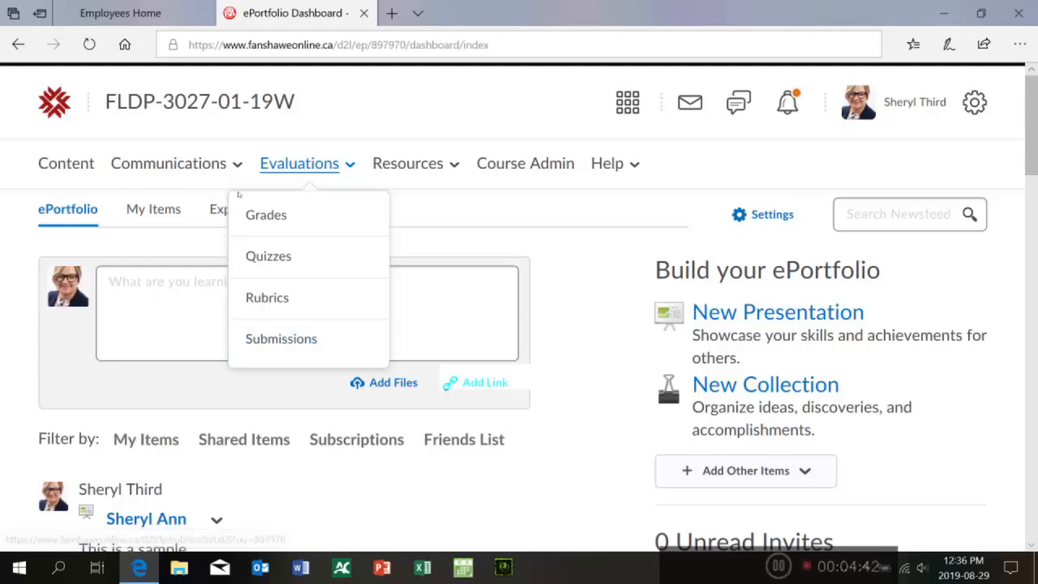
{"action": "left_click_drag", "start_coordinate": [289, 131], "coordinate": [397, 137]}
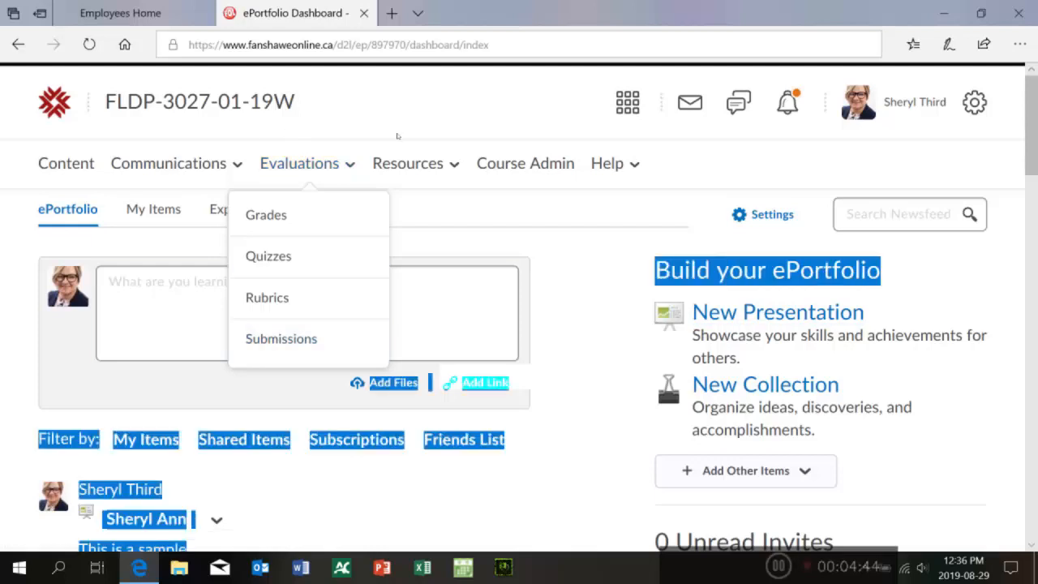
{"action": "left_click", "coordinate": [276, 148]}
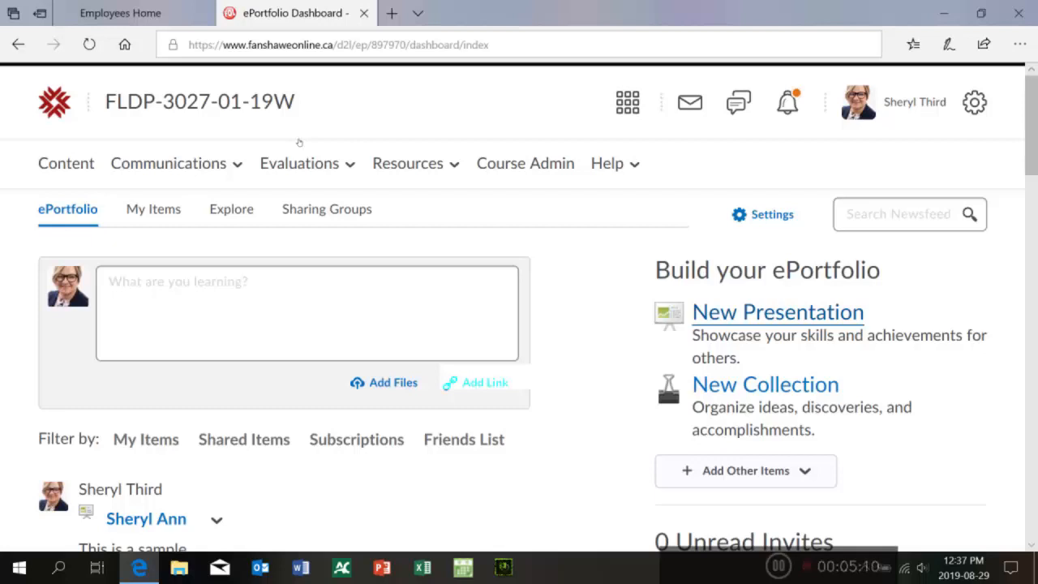
{"action": "scroll", "coordinate": [460, 75], "scroll_direction": "down", "scroll_amount": 2}
{"action": "scroll", "coordinate": [460, 76], "scroll_direction": "down", "scroll_amount": 2}
{"action": "scroll", "coordinate": [461, 64], "scroll_direction": "up", "scroll_amount": 4}
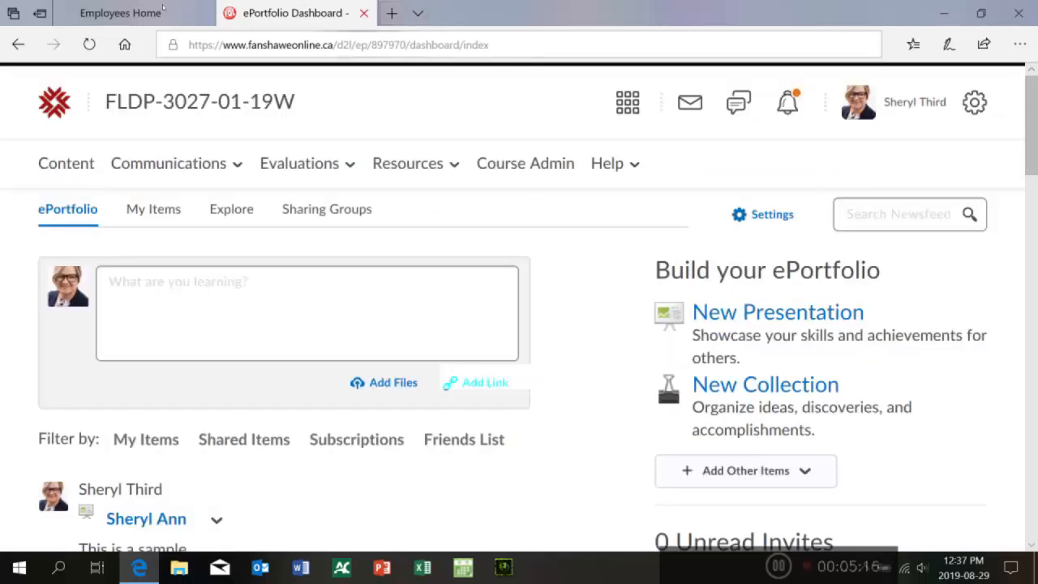
Step: Close the ePortfolio dashboard tab and minimize the browser window
{"action": "key", "text": "ctrl+w"}
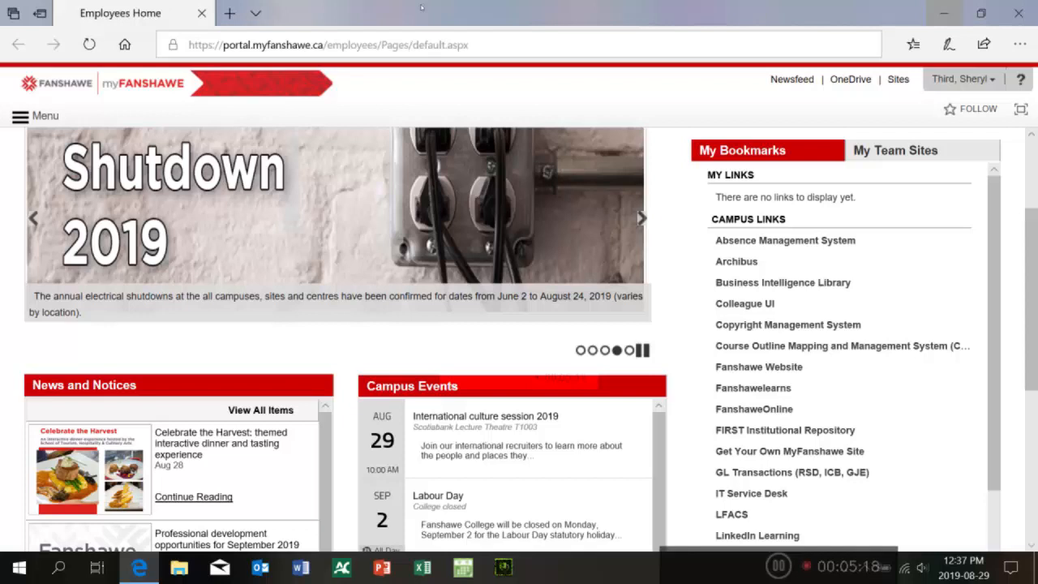
{"action": "left_click", "coordinate": [944, 13]}
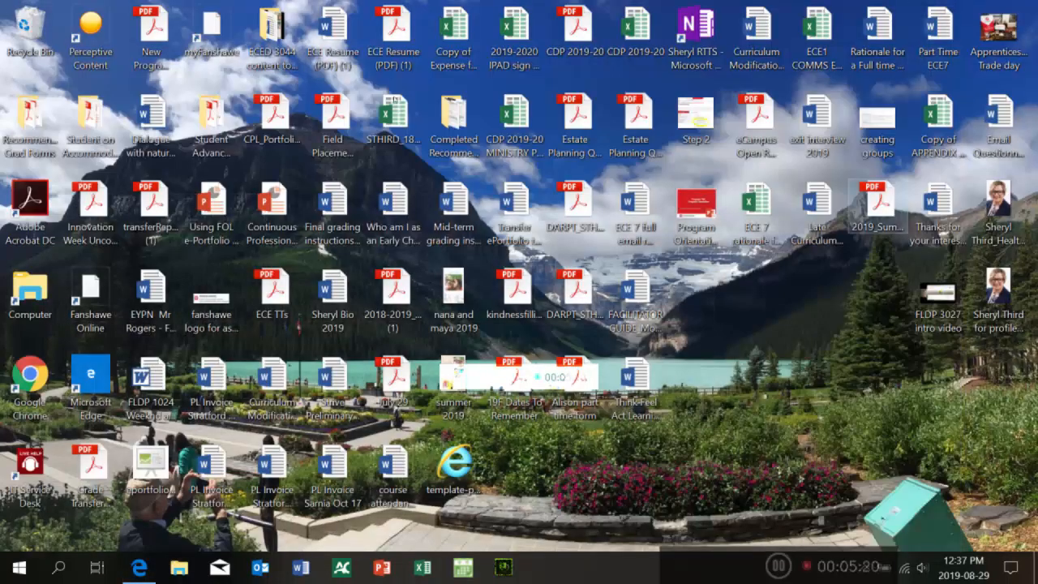